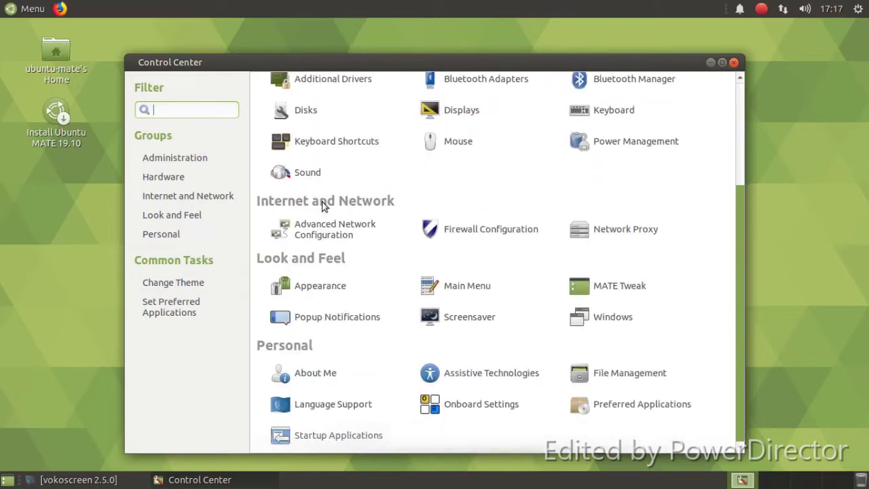
# Look at the Popup Notifications settings in the Control Center and close them again
pyautogui.scroll(3, 388, 255)
pyautogui.scroll(-3, 387, 255)
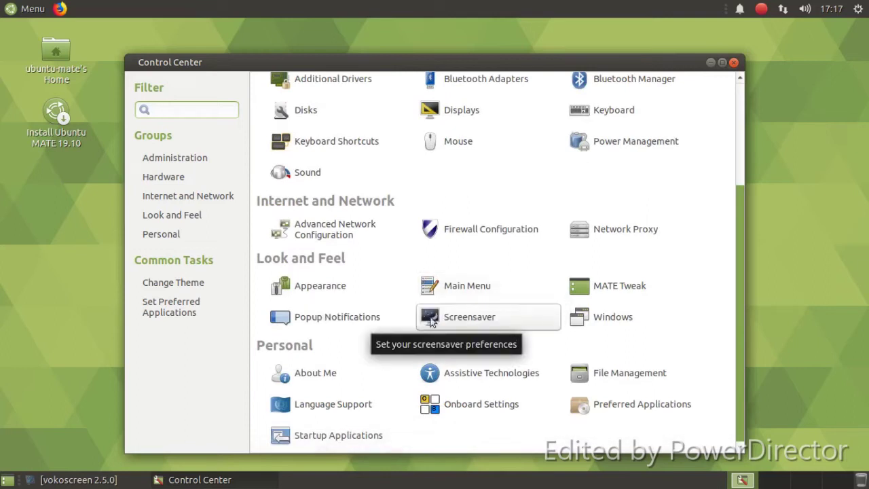
pyautogui.click(339, 316)
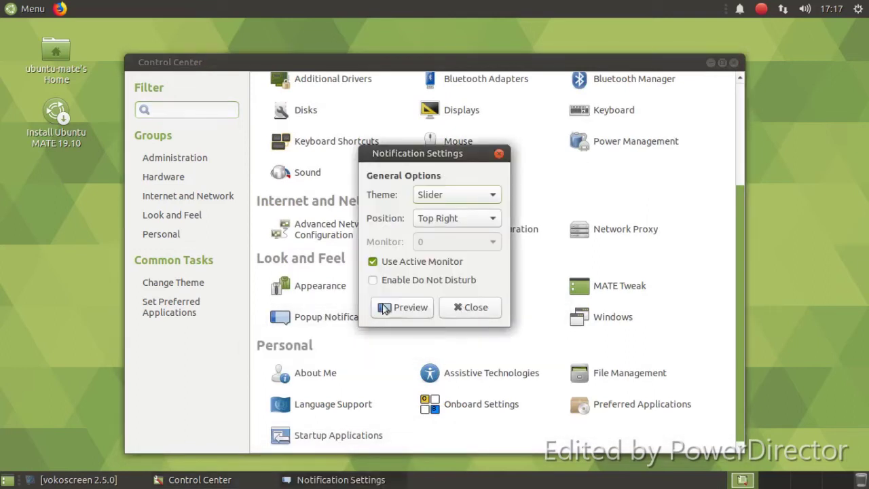
pyautogui.click(479, 306)
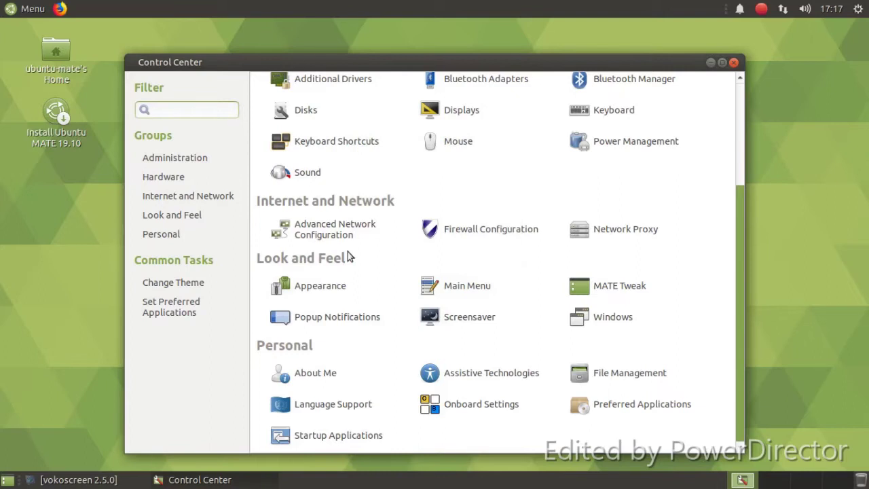
# Open Welcome from the Control Center, review all of its desktop layouts, and return to its main menu
pyautogui.scroll(4, 469, 242)
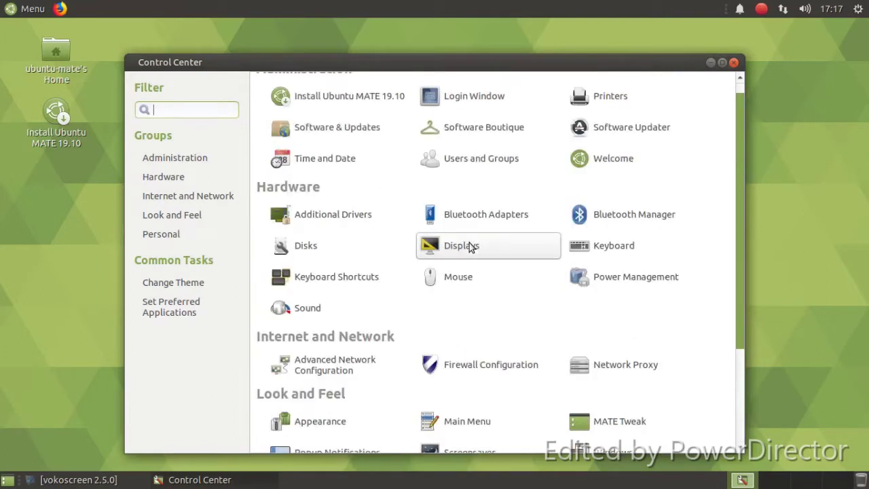
pyautogui.scroll(1, 469, 246)
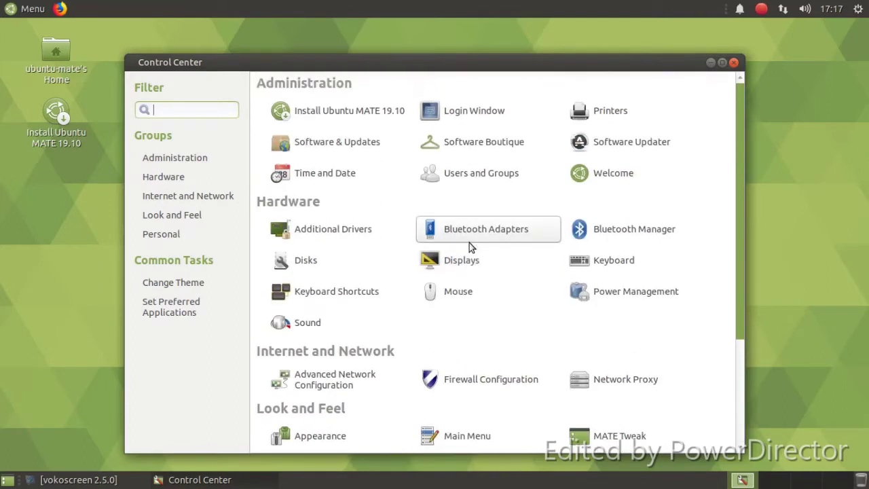
pyautogui.click(609, 178)
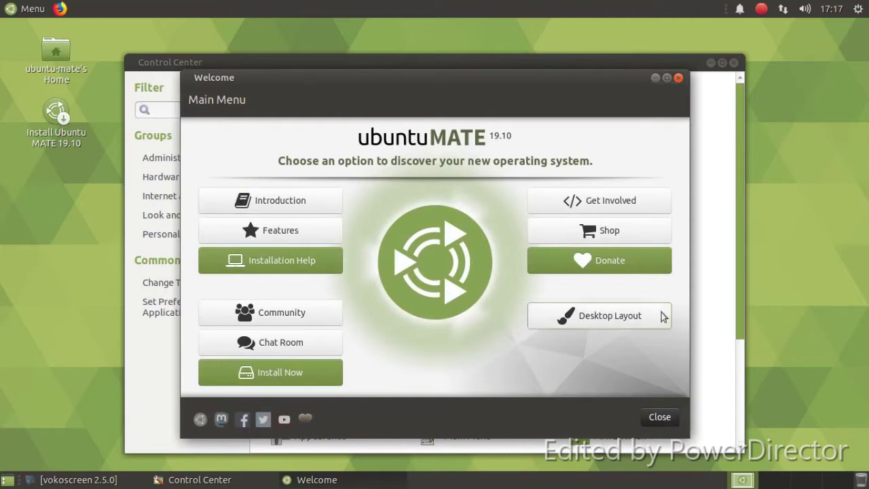
pyautogui.click(629, 327)
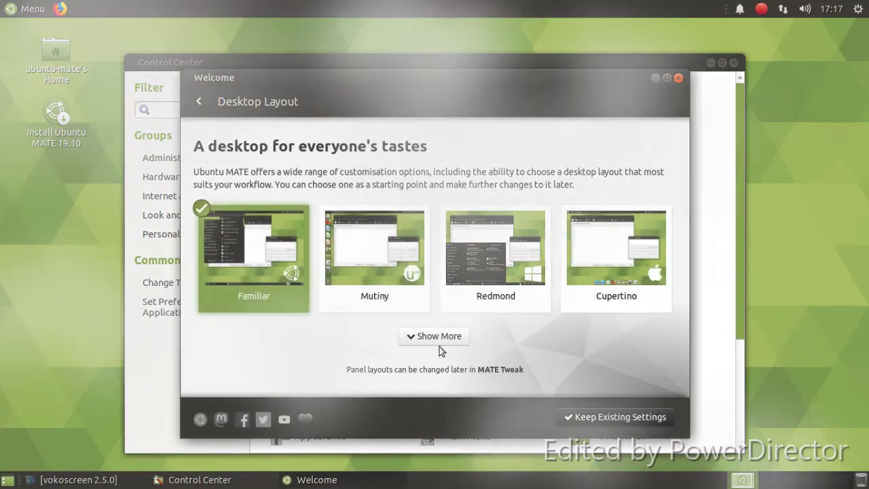
pyautogui.click(413, 334)
pyautogui.scroll(-3, 462, 319)
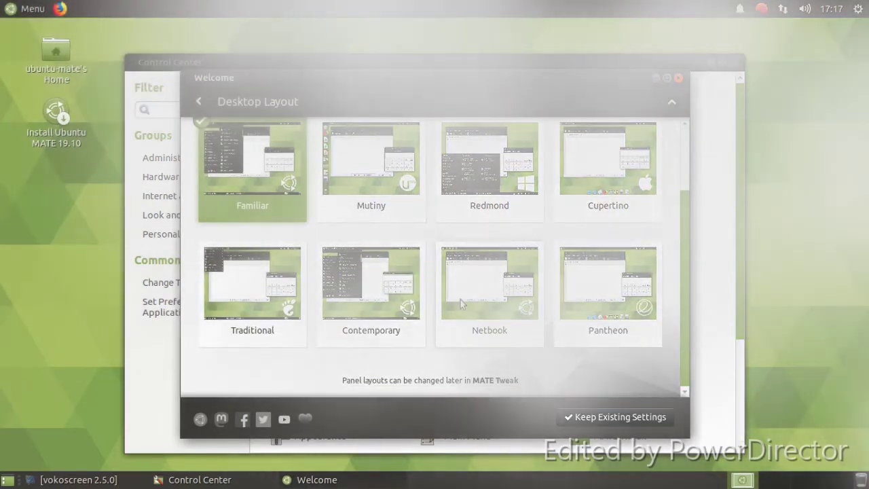
pyautogui.scroll(3, 434, 258)
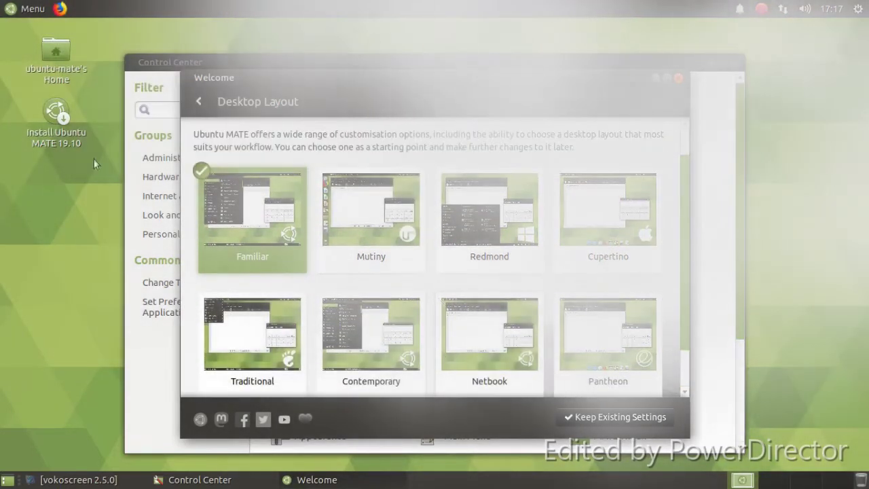
pyautogui.click(197, 103)
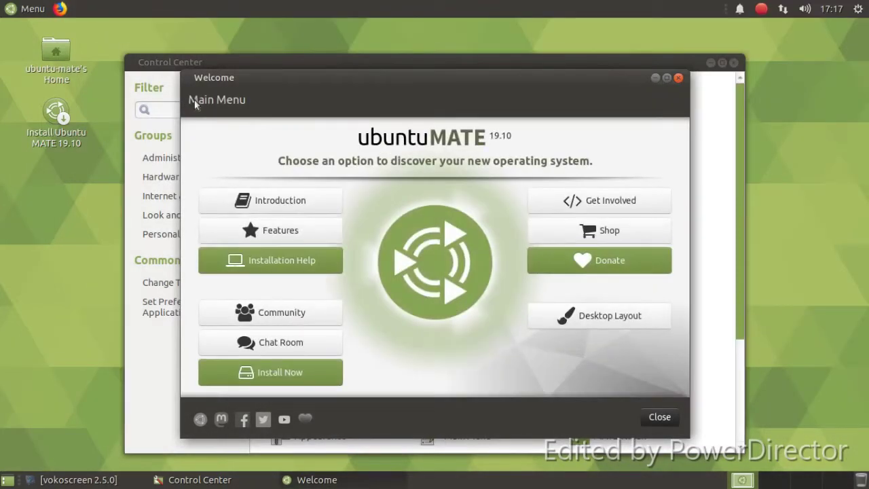
# Open the installation help, launch the Ubuntu MATE installer to view its first page, and quit it
pyautogui.click(310, 276)
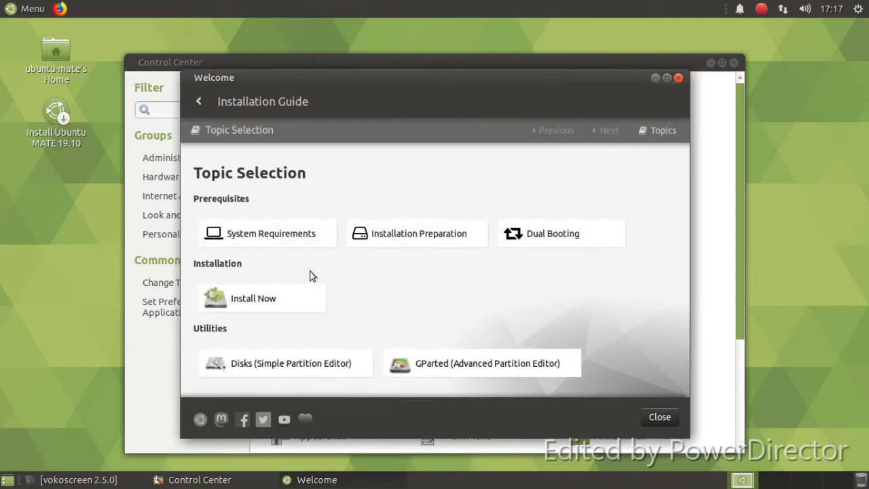
pyautogui.click(306, 298)
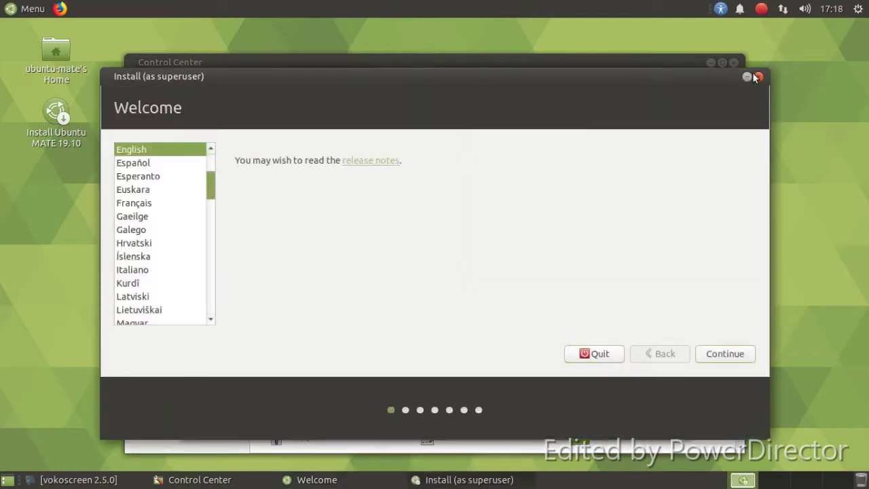
pyautogui.click(756, 78)
pyautogui.click(516, 271)
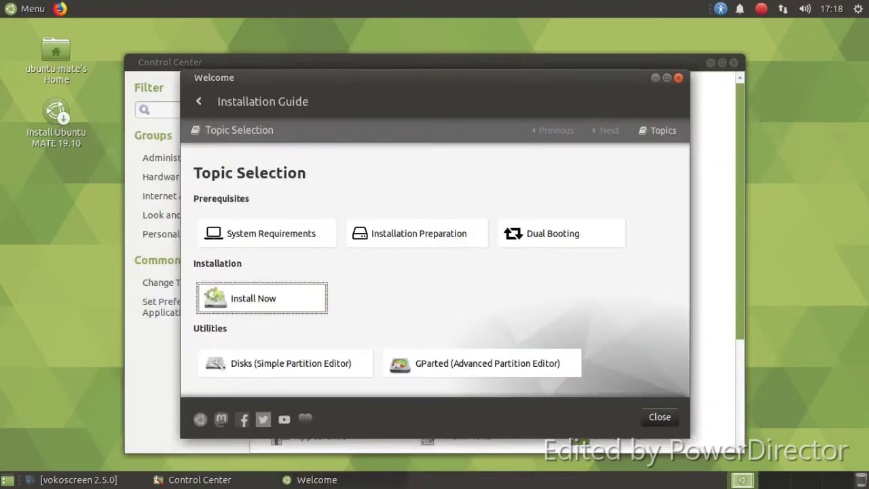
# View the drives in the Disks partition editor, and close it along with Welcome and the Control Center
pyautogui.click(307, 370)
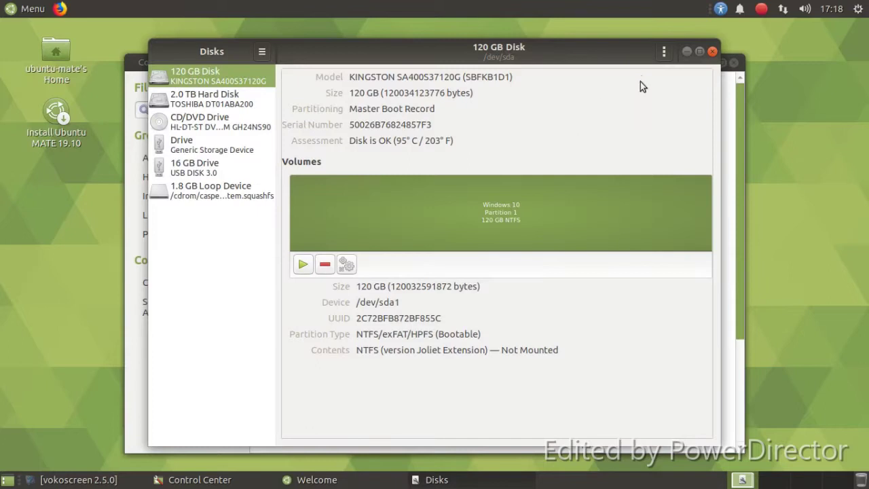
pyautogui.click(711, 52)
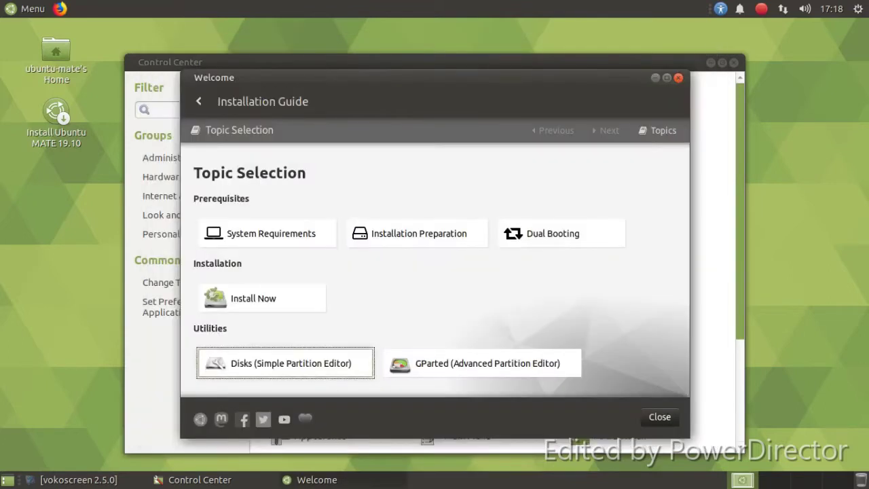
pyautogui.click(659, 416)
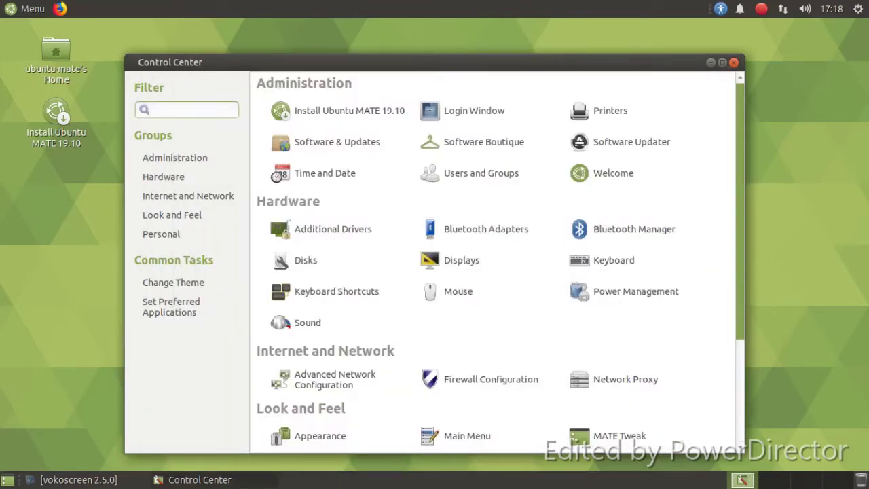
pyautogui.click(733, 62)
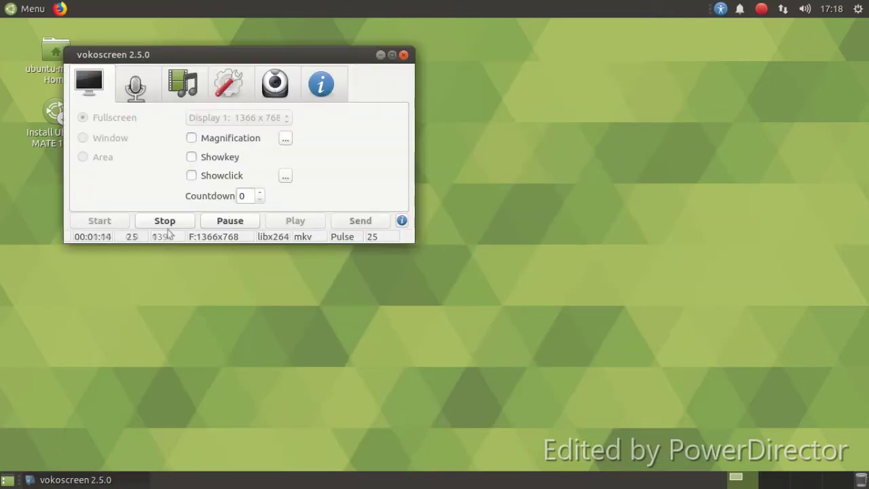
# Open the desktop background preferences and try the two grey logo wallpapers and the machinery room wallpaper
pyautogui.rightClick(284, 143)
pyautogui.click(358, 287)
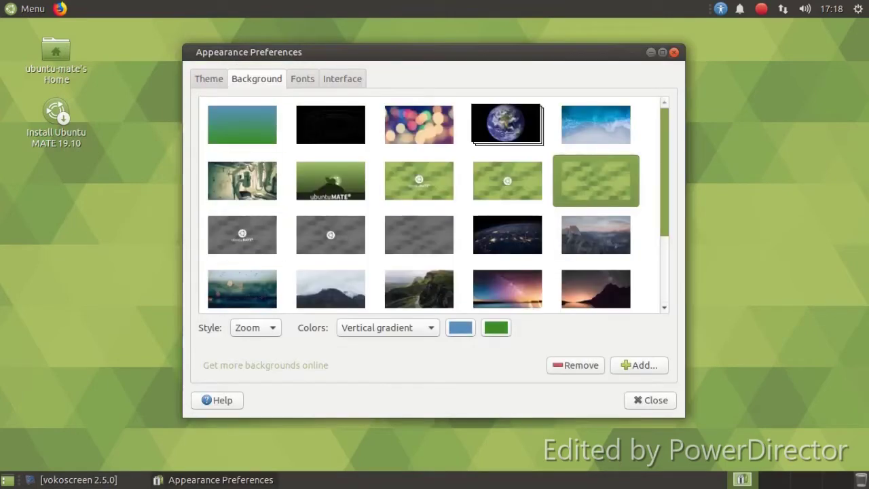
pyautogui.click(330, 181)
pyautogui.click(331, 235)
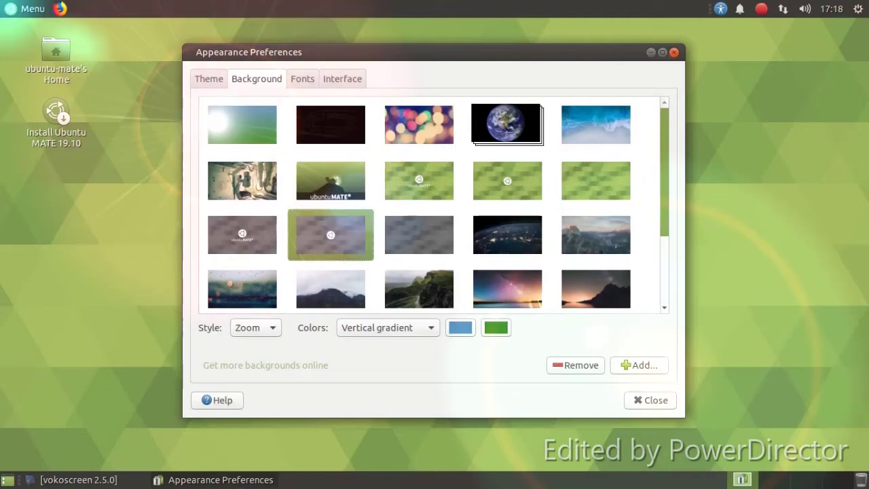
pyautogui.click(243, 235)
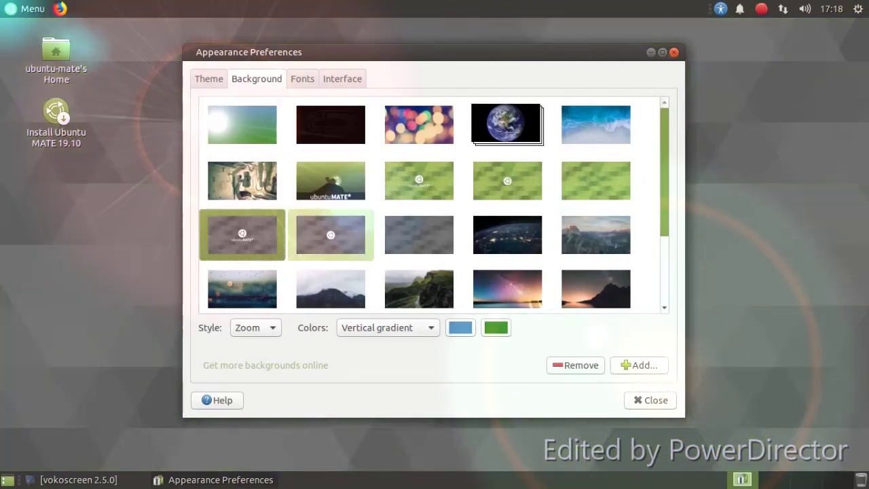
pyautogui.click(243, 180)
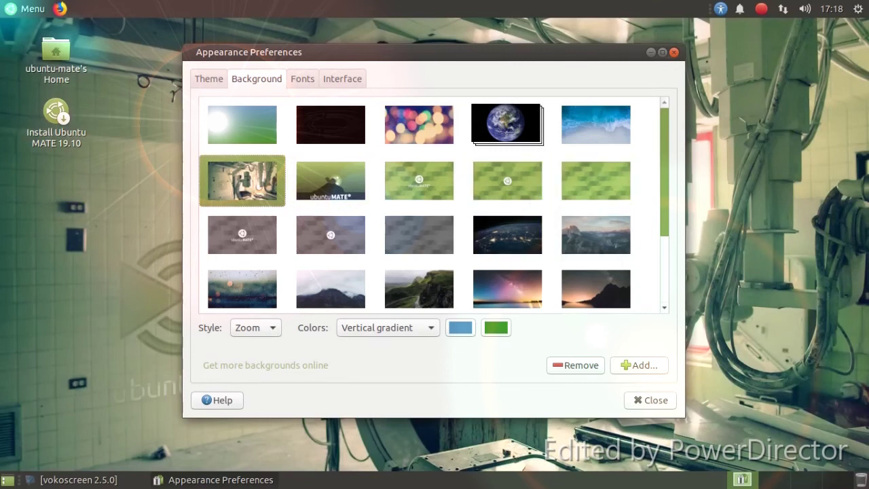
# Browse the remaining wallpapers, apply the green ubuntu MATE wallpaper with the animal on the hill, and close the preferences
pyautogui.scroll(-2, 509, 224)
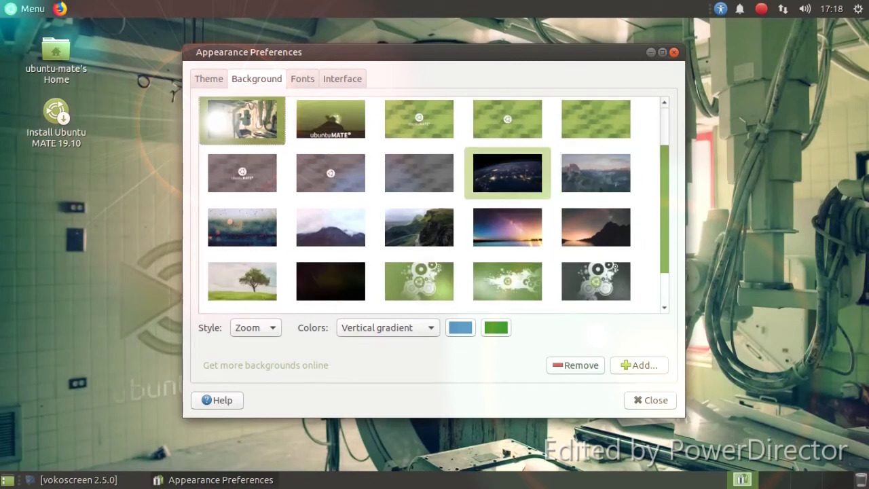
pyautogui.scroll(-1, 509, 177)
pyautogui.scroll(3, 509, 178)
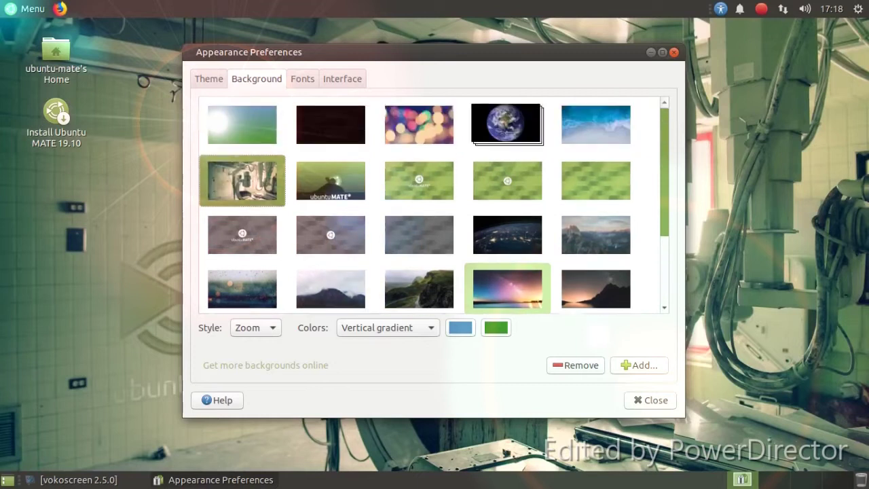
pyautogui.click(330, 181)
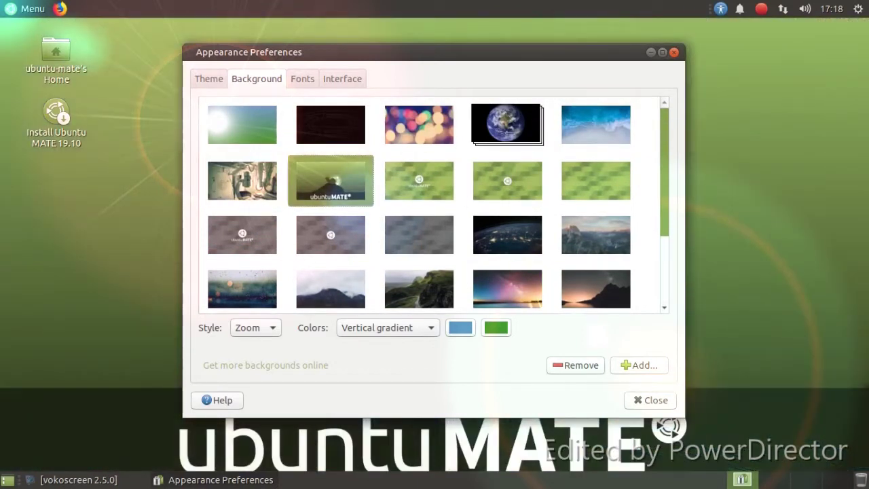
pyautogui.click(650, 399)
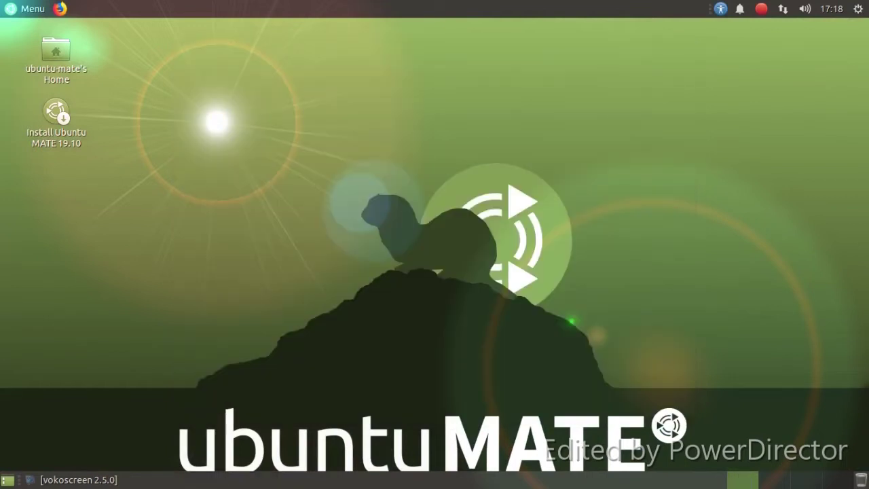
pyautogui.click(78, 479)
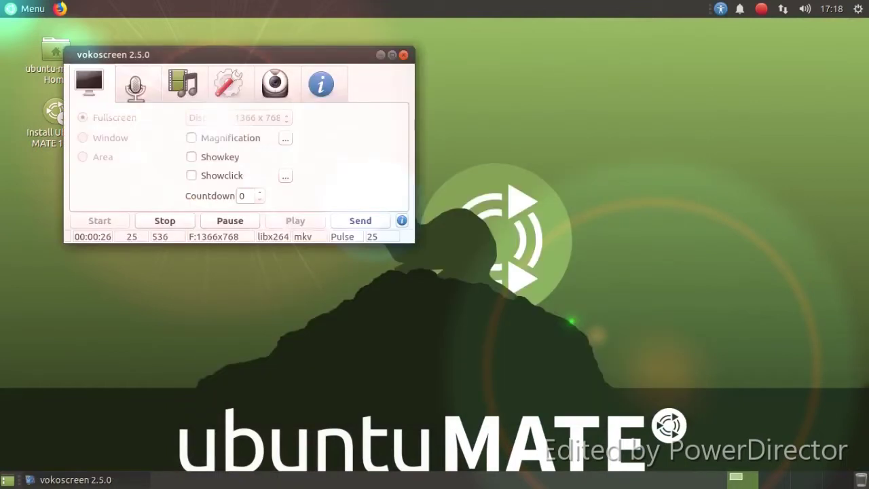
pyautogui.click(381, 55)
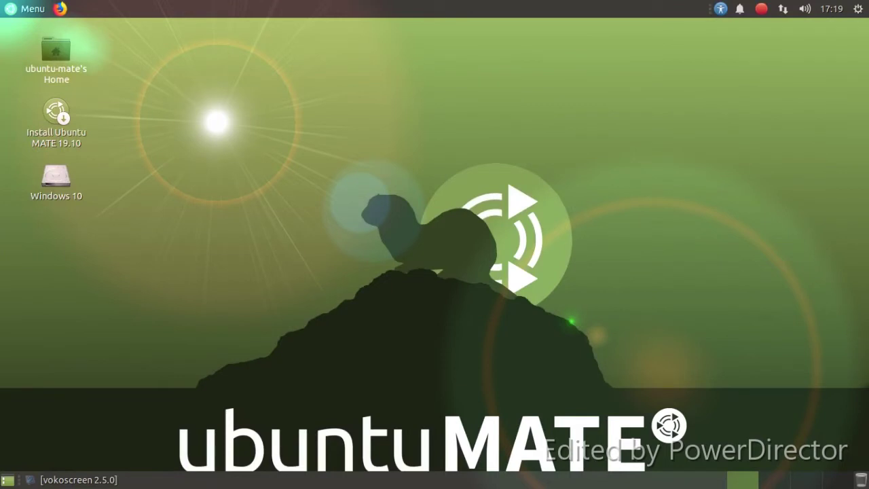
# Launch MATE Terminal from the System Tools applications
pyautogui.press('super')
pyautogui.moveTo(48, 239)
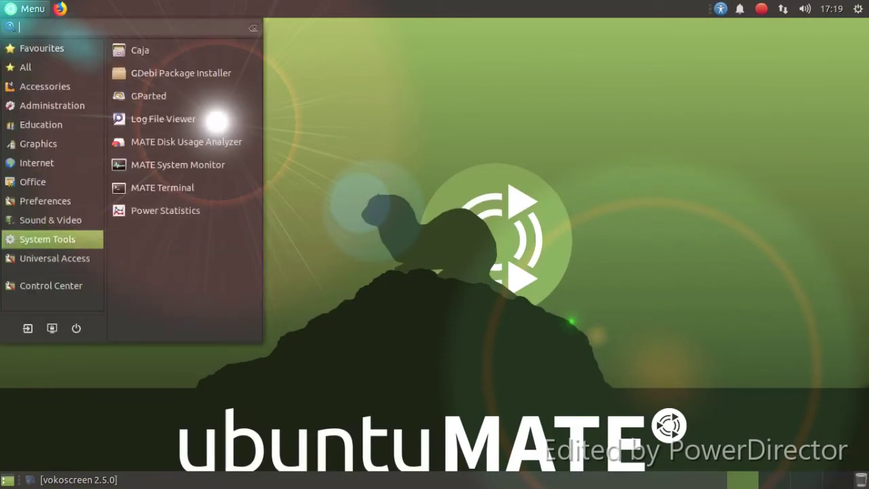
pyautogui.click(162, 187)
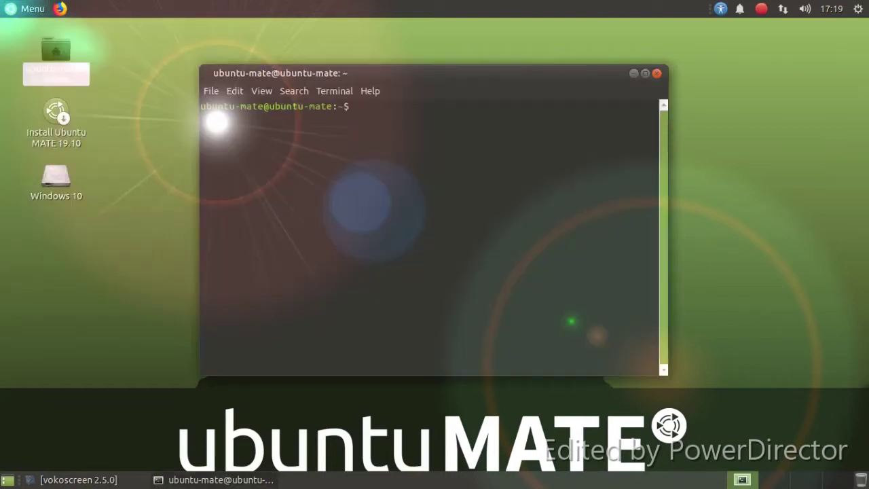
pyautogui.click(334, 90)
pyautogui.press('Left')
pyautogui.press('Left')
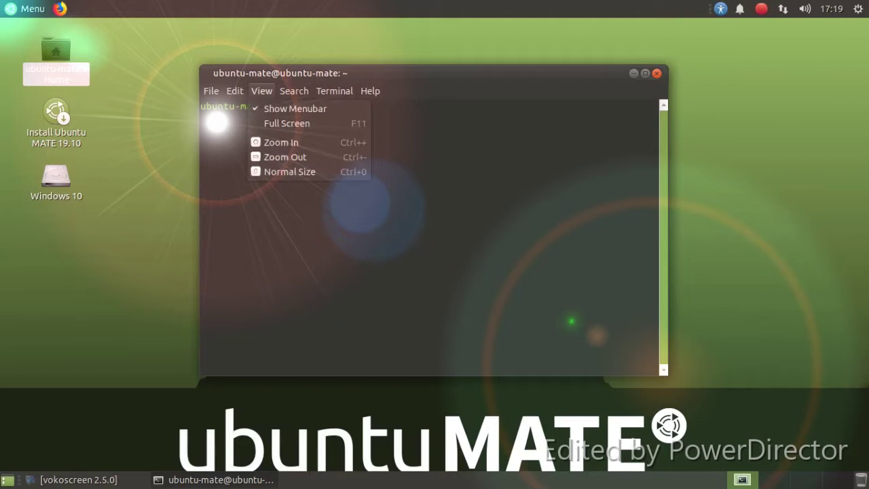
pyautogui.press('Left')
pyautogui.press('Left')
pyautogui.press('Right')
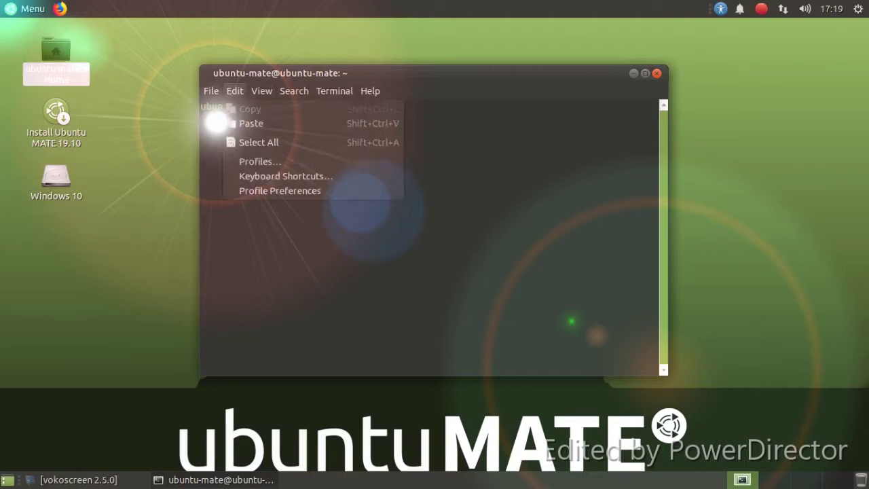
pyautogui.press('Right')
pyautogui.press('Right')
pyautogui.press('Escape')
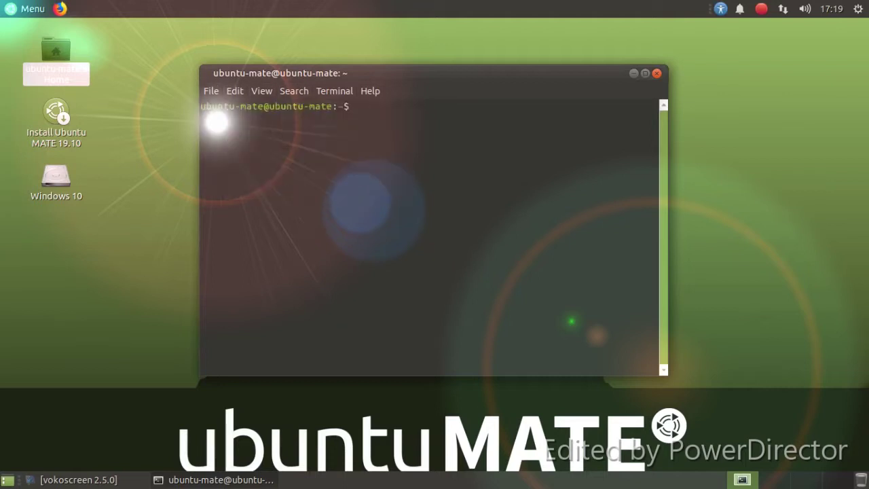
# Open the profile preferences of the terminal's Default profile
pyautogui.hotkey('alt', 't')
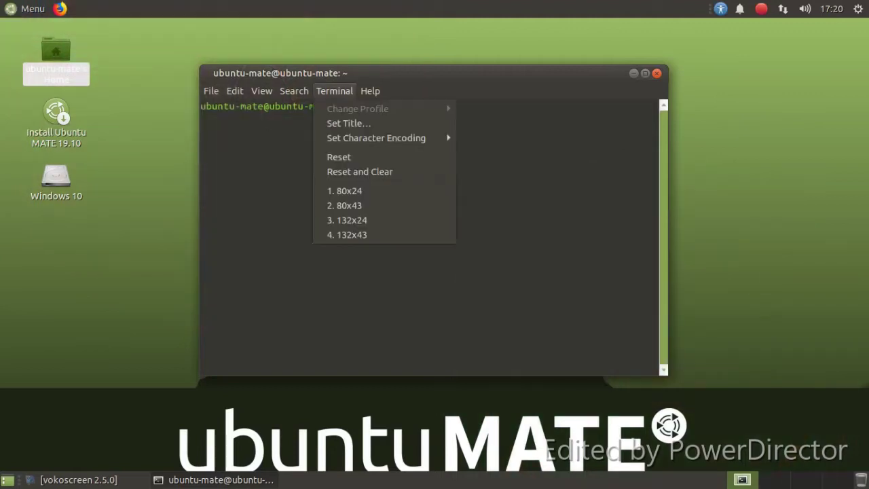
pyautogui.press('Left')
pyautogui.press('Left')
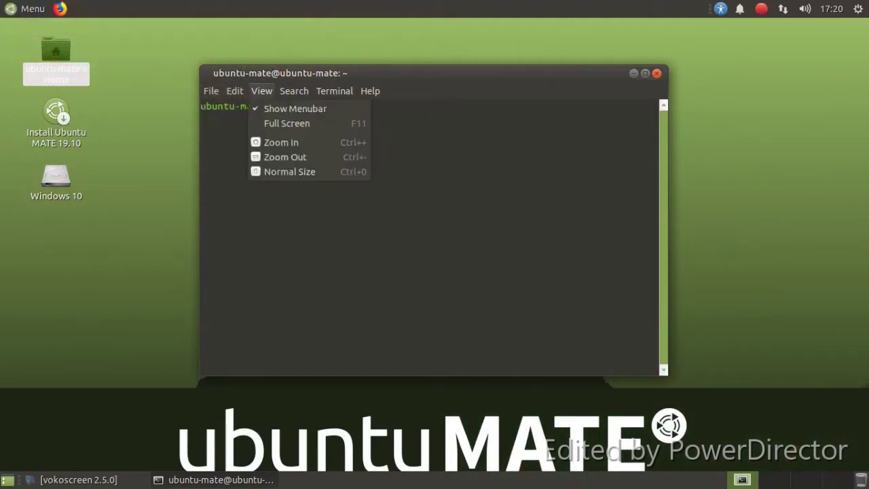
pyautogui.press('Left')
pyautogui.press('Down')
pyautogui.press('Down')
pyautogui.press('Down')
pyautogui.press('Down')
pyautogui.press('Down')
pyautogui.press('Return')
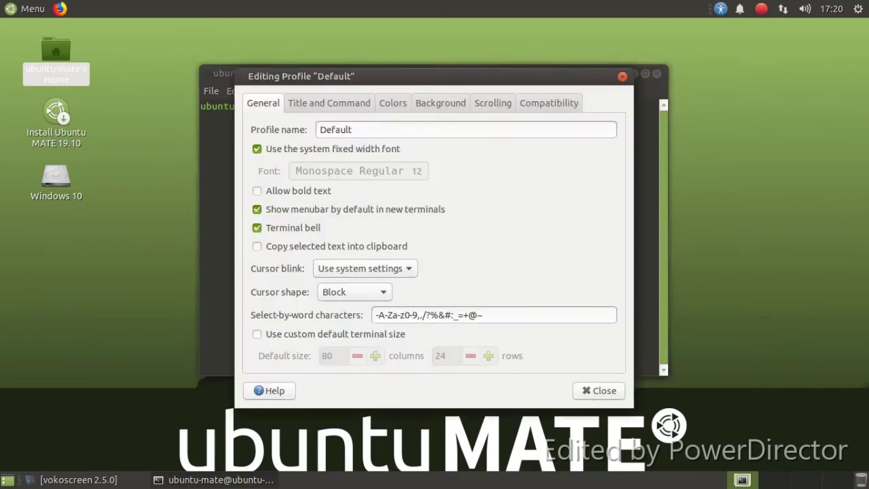
# Switch the Default terminal profile to a transparent background and close the profile editor
pyautogui.hotkey('ctrl', 'pagedown')
pyautogui.hotkey('ctrl', 'pagedown')
pyautogui.hotkey('ctrl', 'pagedown')
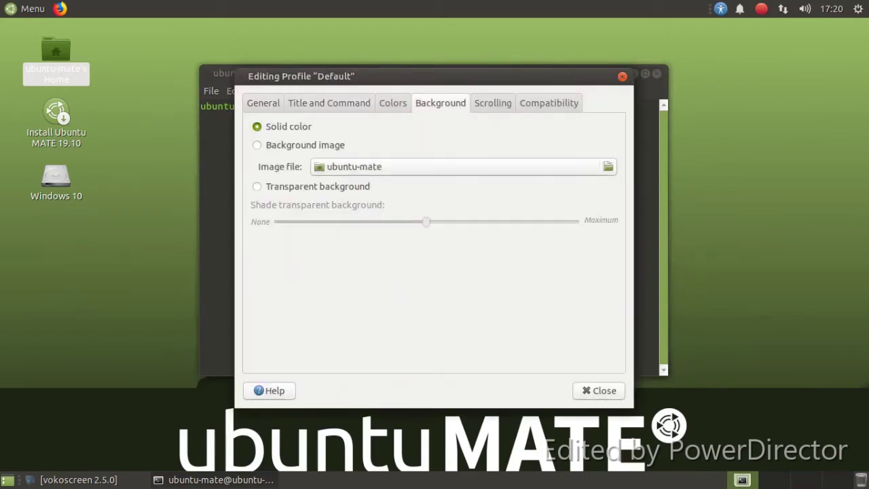
pyautogui.hotkey('alt', 't')
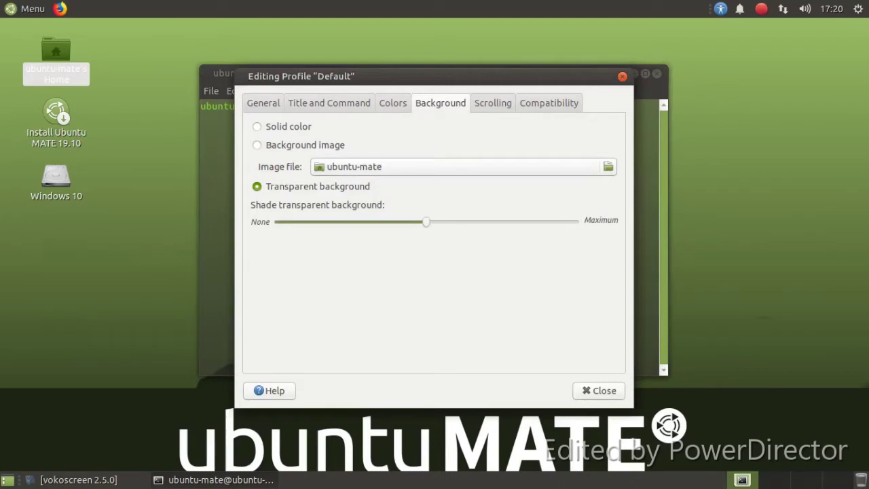
pyautogui.press('Escape')
# Move the terminal window toward the desktop icons, make it slightly wider and shorter, and close it
pyautogui.moveTo(455, 73); pyautogui.dragTo(386, 72)
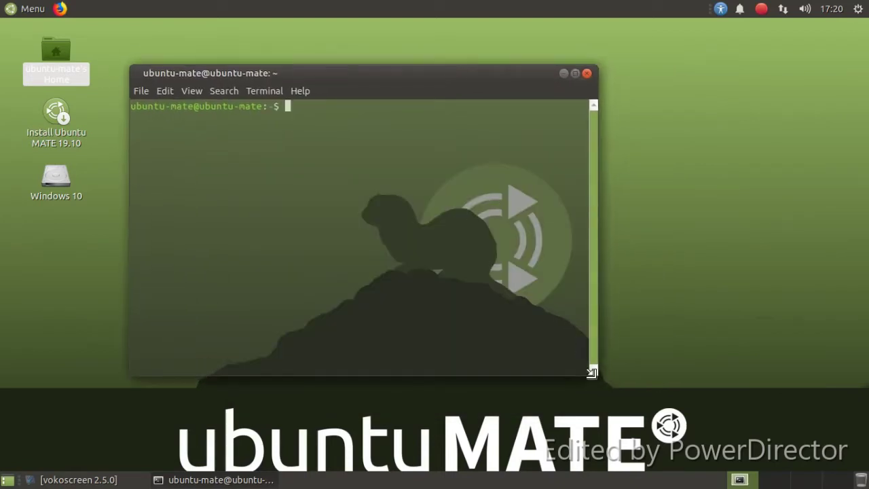
pyautogui.moveTo(595, 368)
pyautogui.mouseDown()
pyautogui.moveTo(478, 315)
pyautogui.moveTo(730, 352)
pyautogui.moveTo(721, 371)
pyautogui.moveTo(603, 353)
pyautogui.mouseUp()
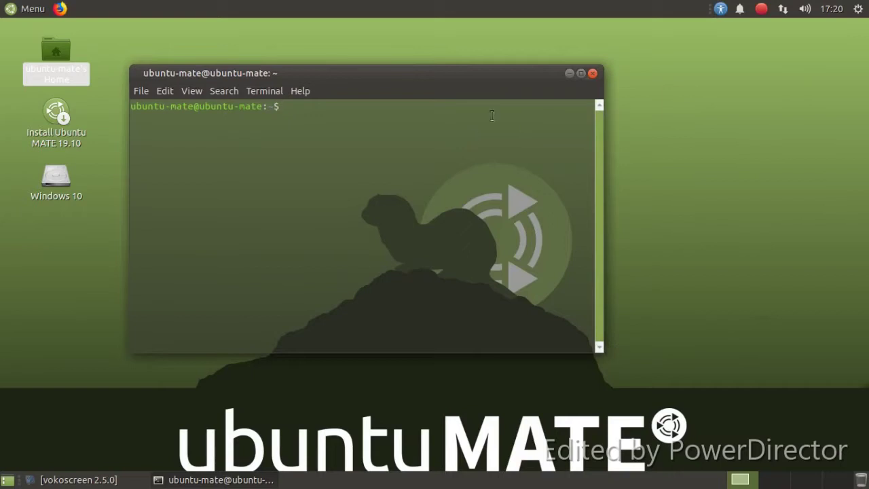
pyautogui.hotkey('ctrl', 'd')
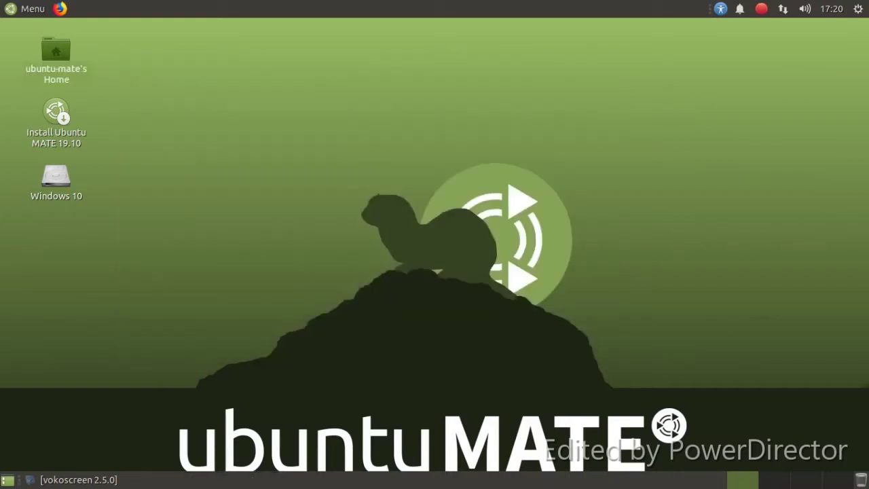
# Open System Monitor, look through its System, Processes, Resources and File Systems pages, and close it
pyautogui.click(858, 9)
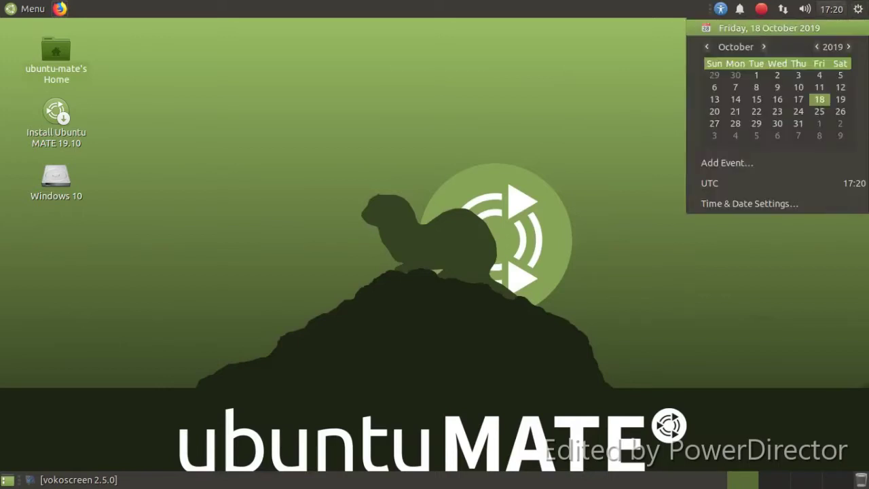
pyautogui.click(790, 28)
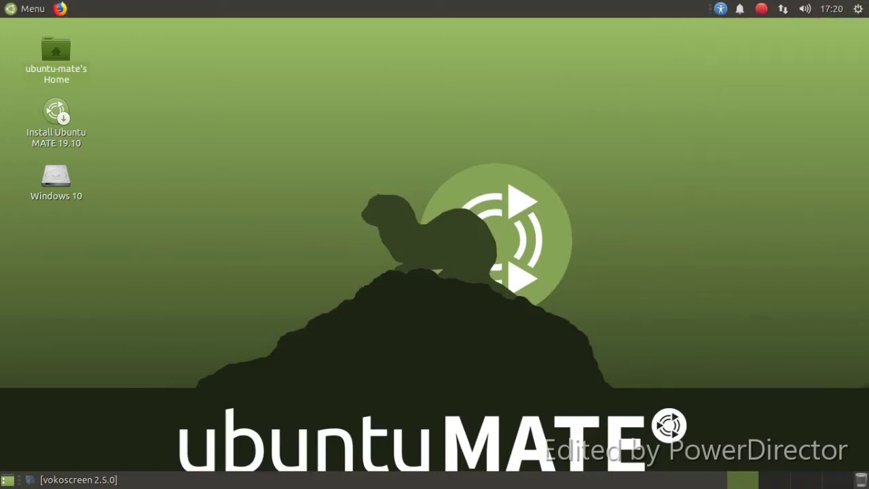
pyautogui.moveTo(304, 57); pyautogui.dragTo(397, 78)
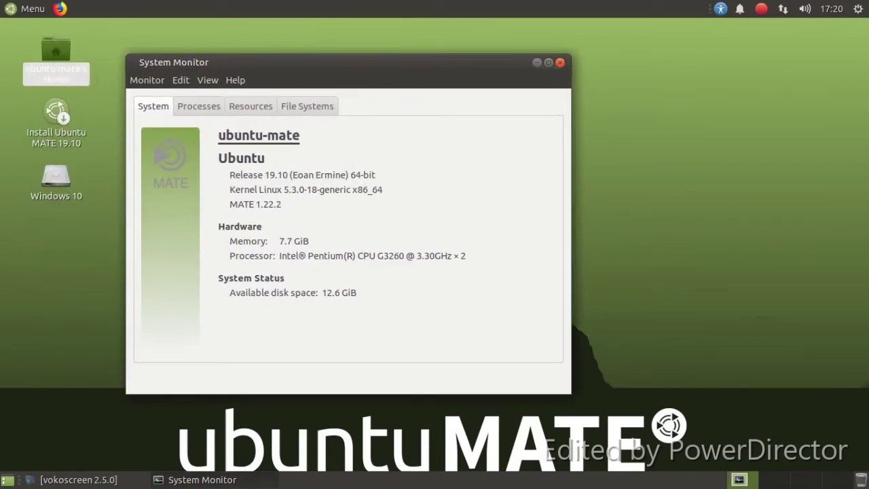
pyautogui.click(199, 105)
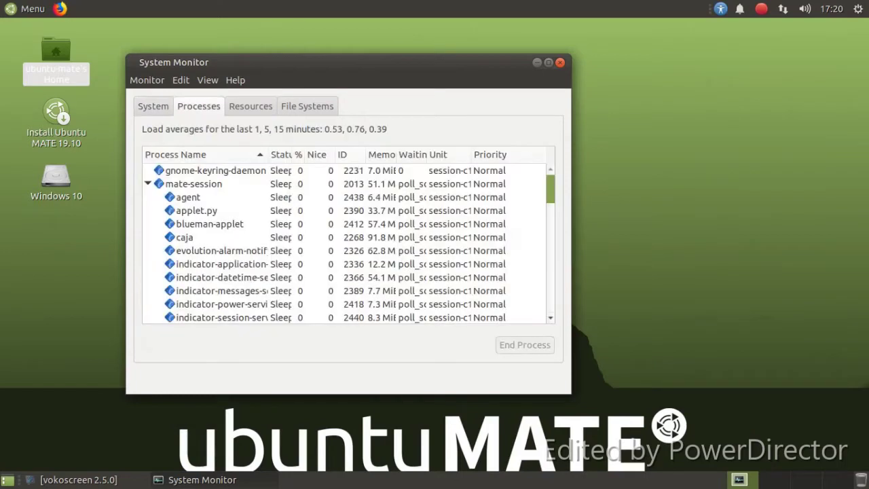
pyautogui.hotkey('ctrl', 'pagedown')
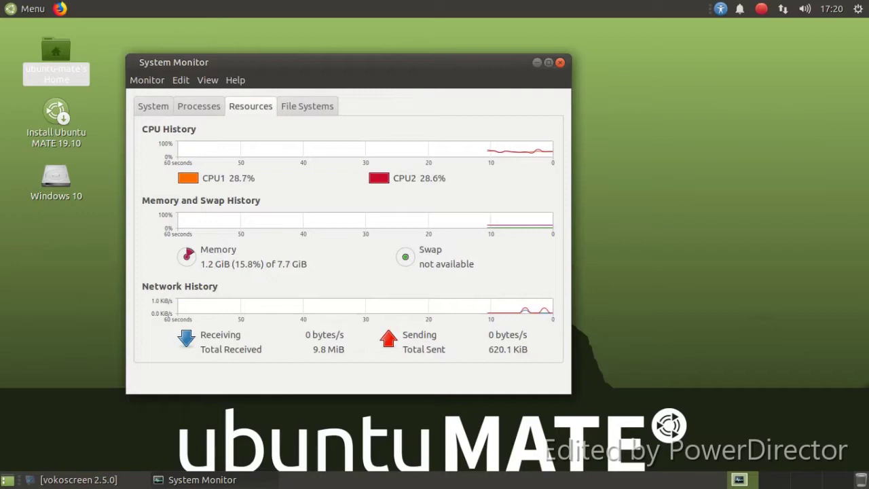
pyautogui.hotkey('ctrl', 'pagedown')
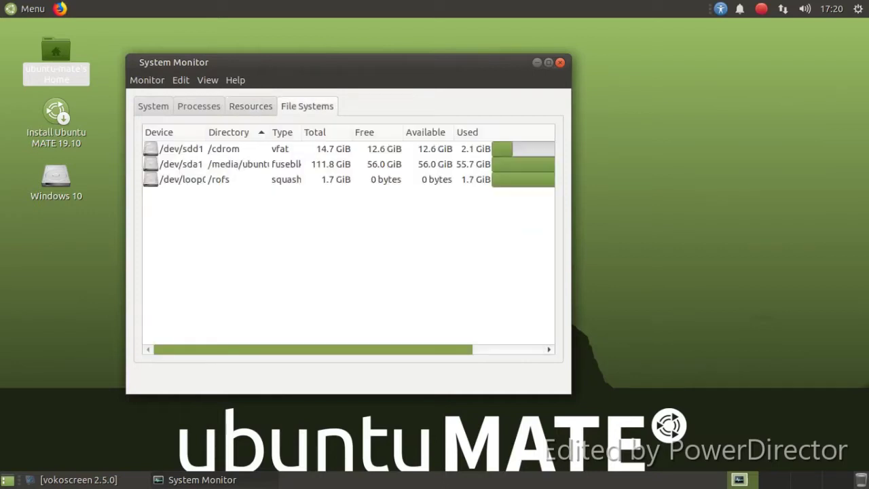
pyautogui.hotkey('ctrl', 'q')
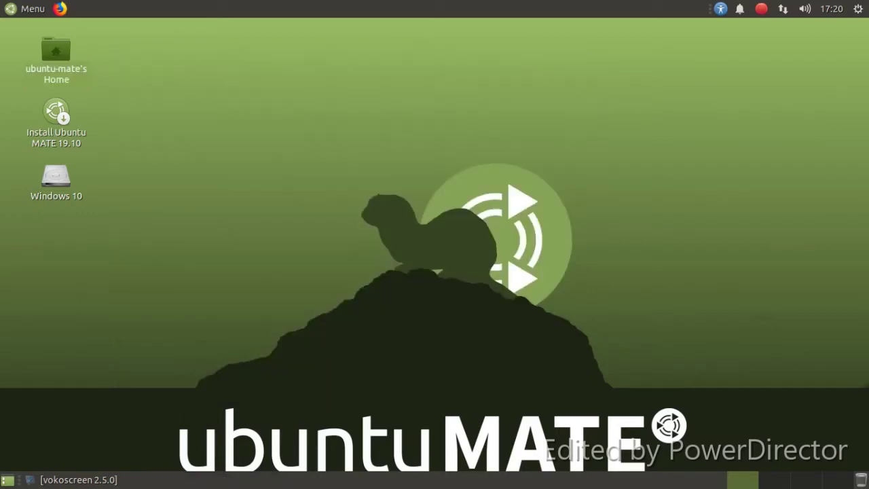
# Open the Indicator Notifications Settings, review the options, and close the window
pyautogui.click(739, 9)
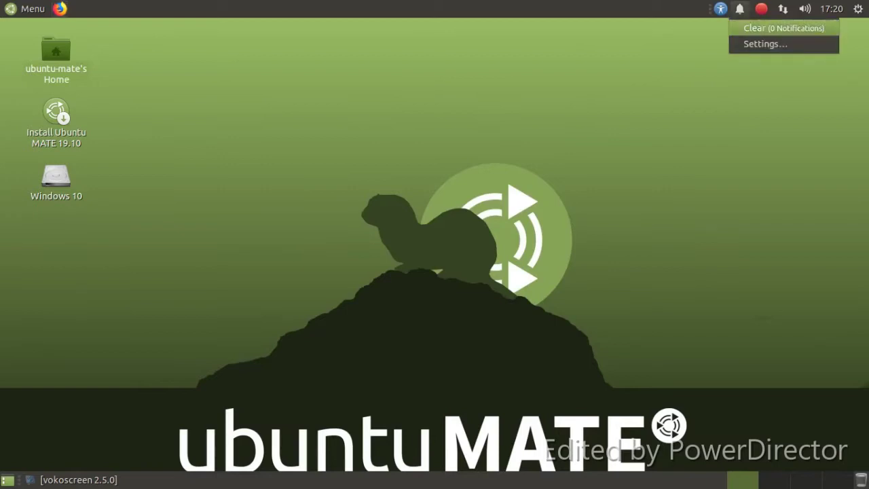
pyautogui.click(765, 43)
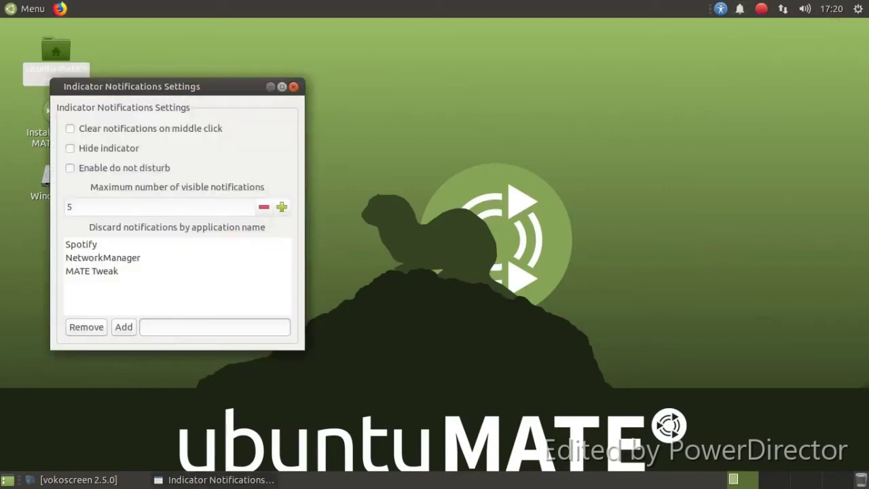
pyautogui.press('Escape')
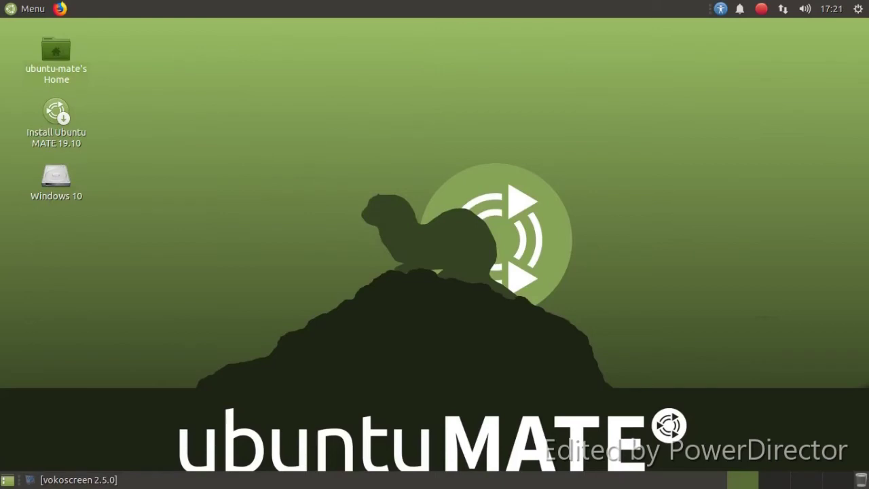
# Launch Redshift from the Accessories applications
pyautogui.press('super')
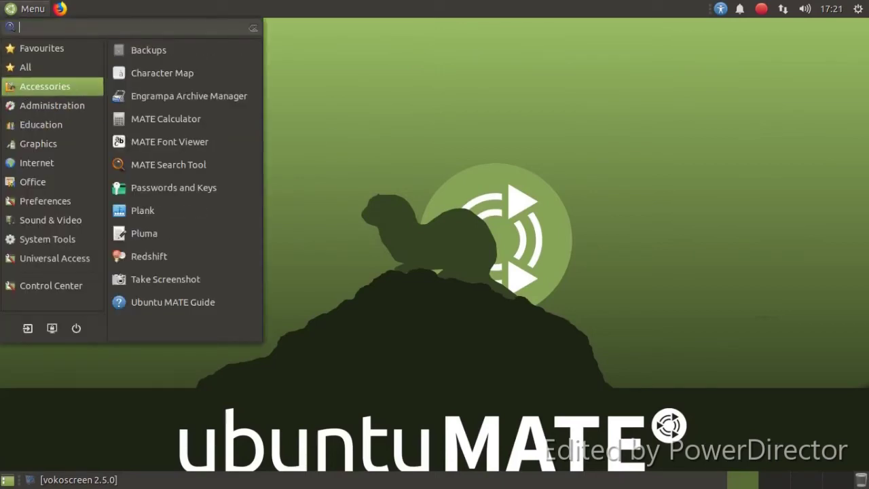
pyautogui.press('Down')
pyautogui.press('Down')
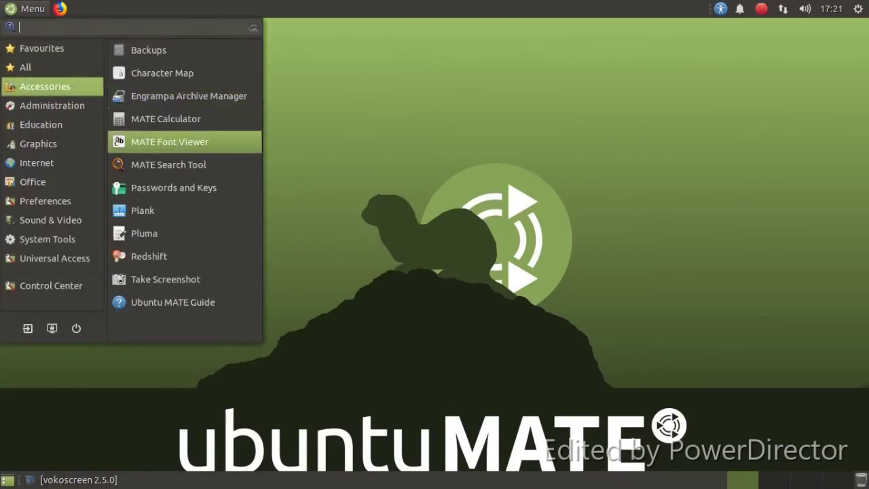
pyautogui.press('Down')
pyautogui.press('Down')
pyautogui.press('Down')
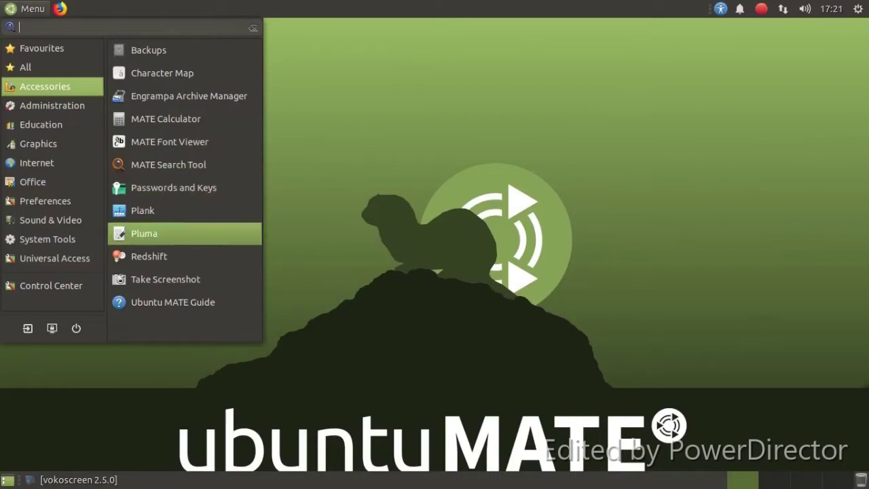
pyautogui.press('Down')
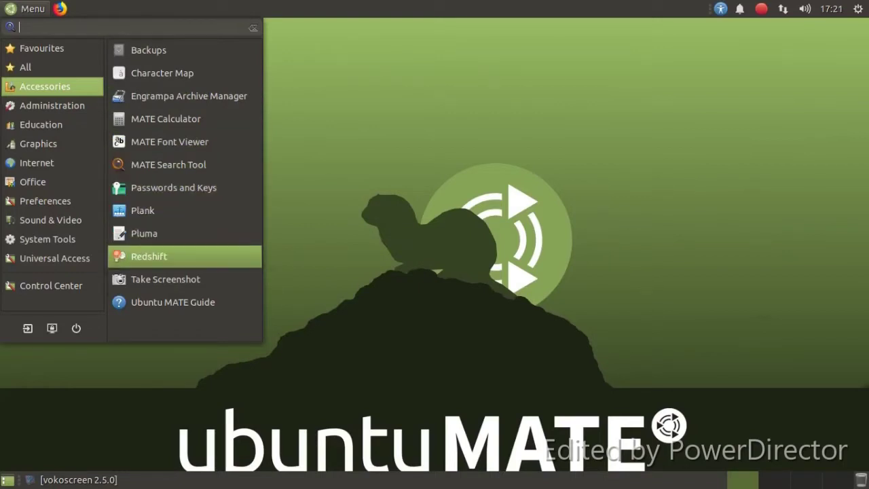
pyautogui.press('Return')
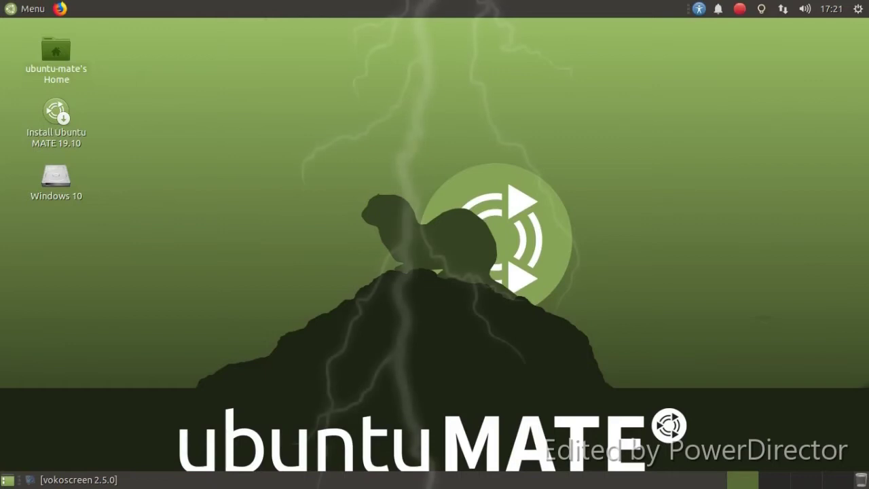
# Open the Control Center
pyautogui.press('super')
pyautogui.press('Down')
pyautogui.press('Down')
pyautogui.press('Down')
pyautogui.press('Down')
pyautogui.press('Down')
pyautogui.press('Down')
pyautogui.press('Down')
pyautogui.press('Down')
pyautogui.press('Down')
pyautogui.press('Down')
pyautogui.press('Down')
pyautogui.press('Down')
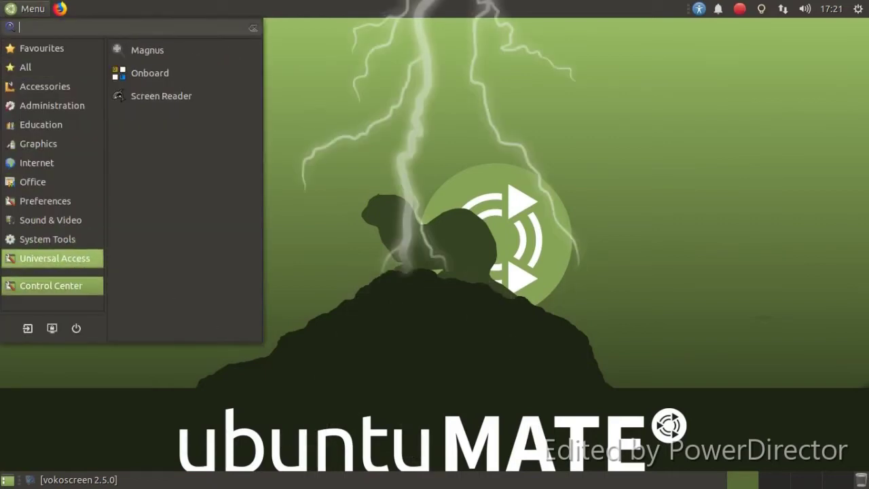
pyautogui.press('Return')
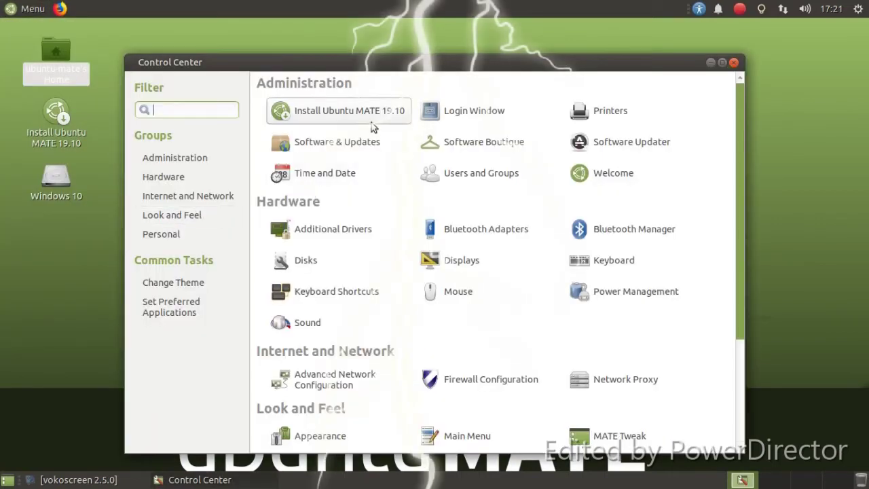
# Open Software Boutique from the Control Center and browse its Internet and Office software categories
pyautogui.click(485, 142)
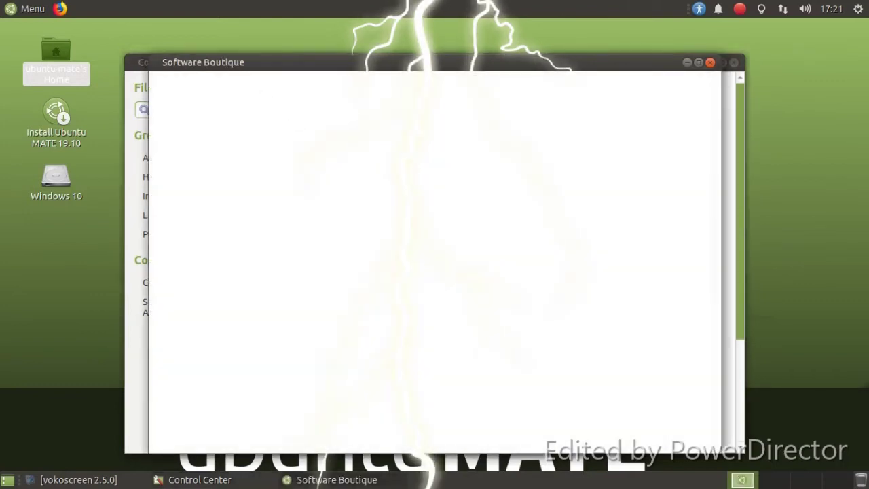
pyautogui.moveTo(301, 67); pyautogui.dragTo(252, 41)
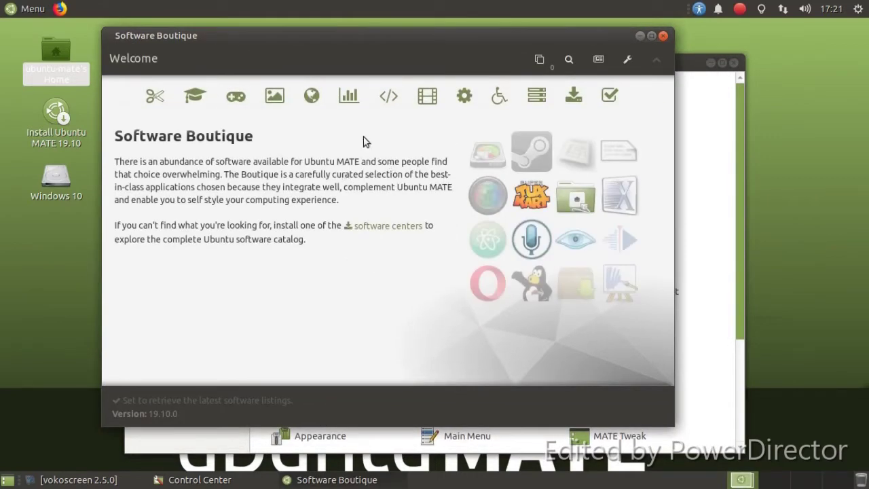
pyautogui.click(312, 95)
pyautogui.scroll(-1, 348, 139)
pyautogui.scroll(-8, 353, 156)
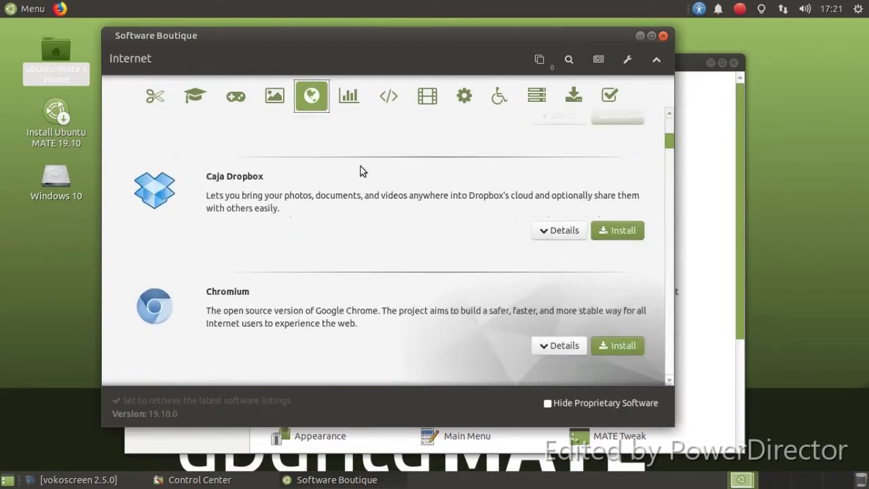
pyautogui.scroll(-6, 365, 163)
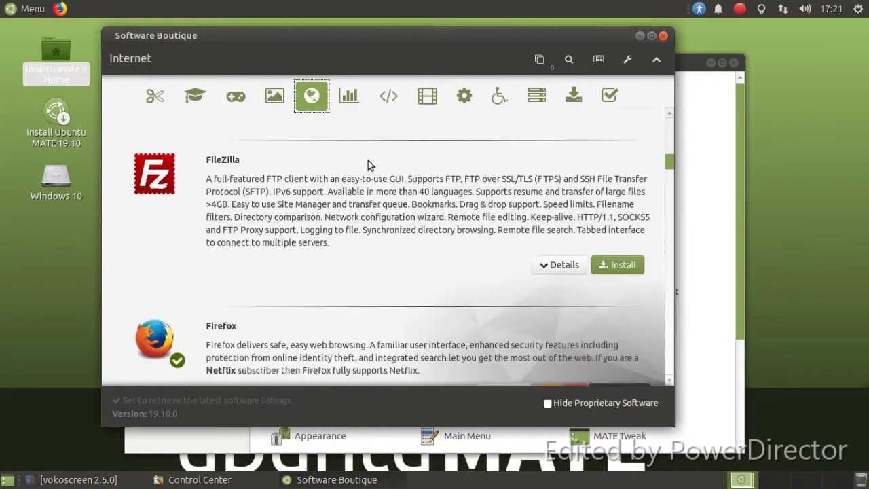
pyautogui.scroll(-7, 371, 164)
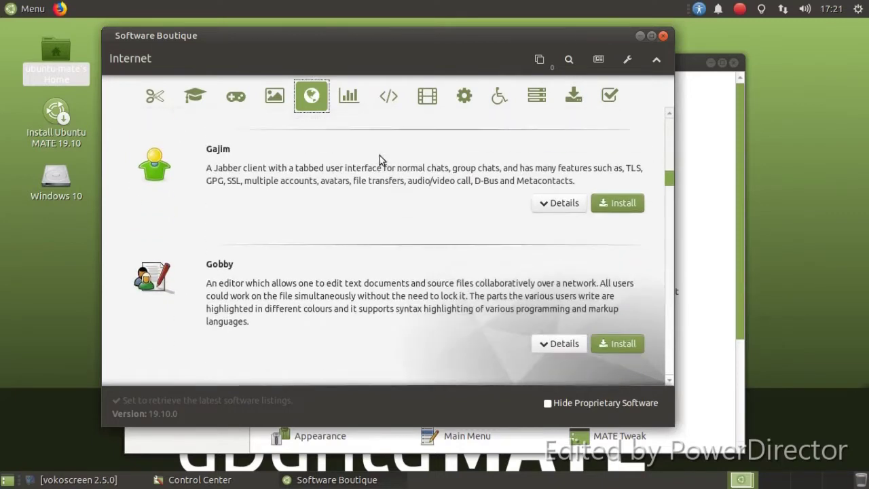
pyautogui.scroll(-8, 388, 154)
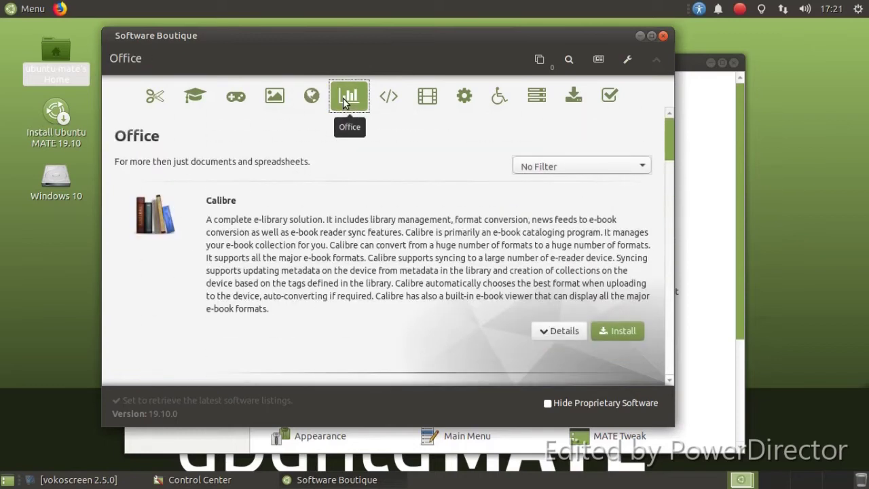
# Browse the Programming, Sound & Video and More Software categories, and close Software Boutique
pyautogui.click(394, 98)
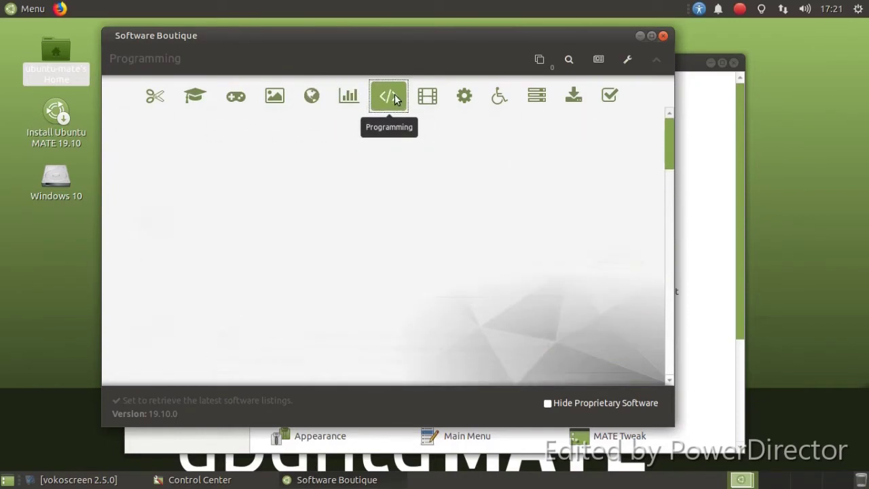
pyautogui.click(426, 100)
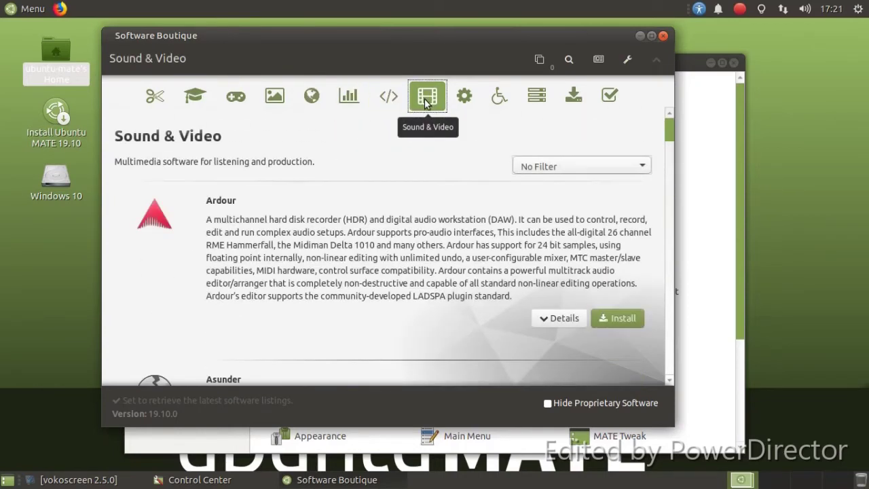
pyautogui.scroll(-1, 561, 241)
pyautogui.click(574, 98)
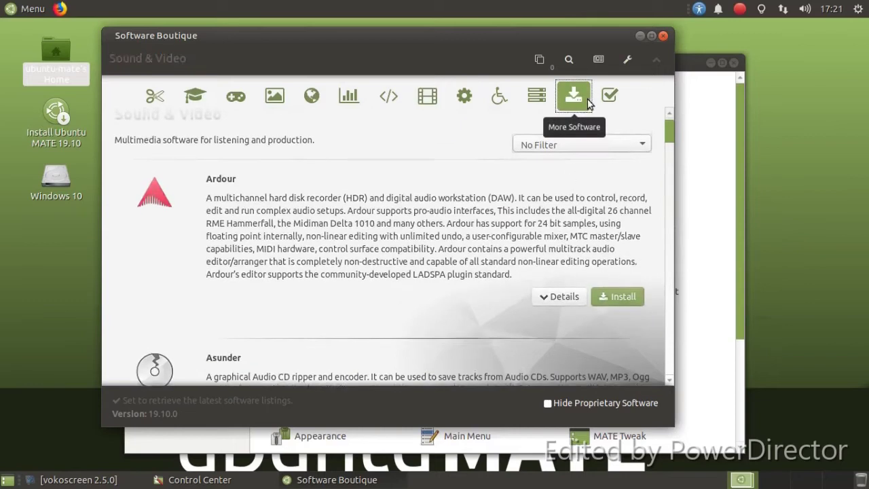
pyautogui.scroll(-3, 217, 234)
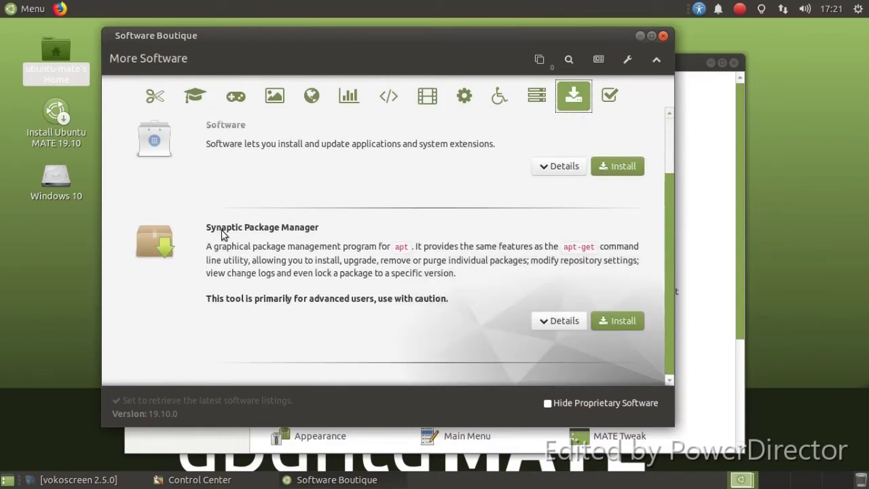
pyautogui.click(659, 37)
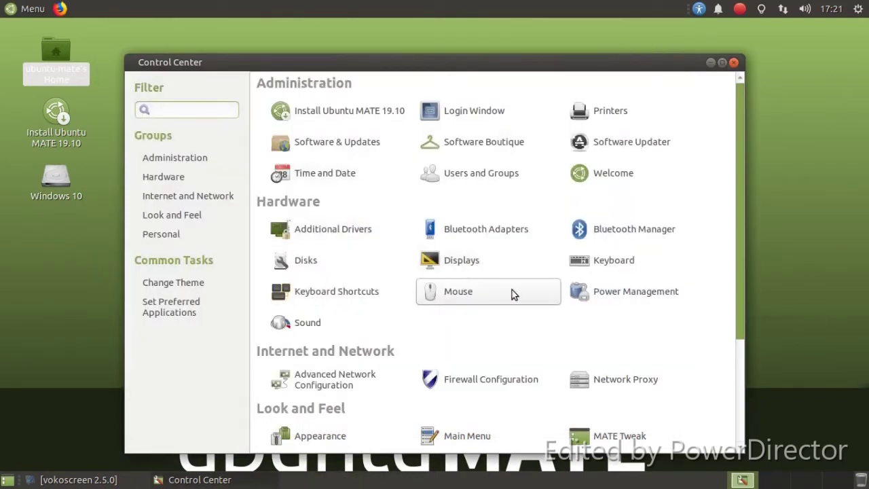
# View the Power Management preferences for AC power, close them, and look further through the Control Center
pyautogui.click(575, 291)
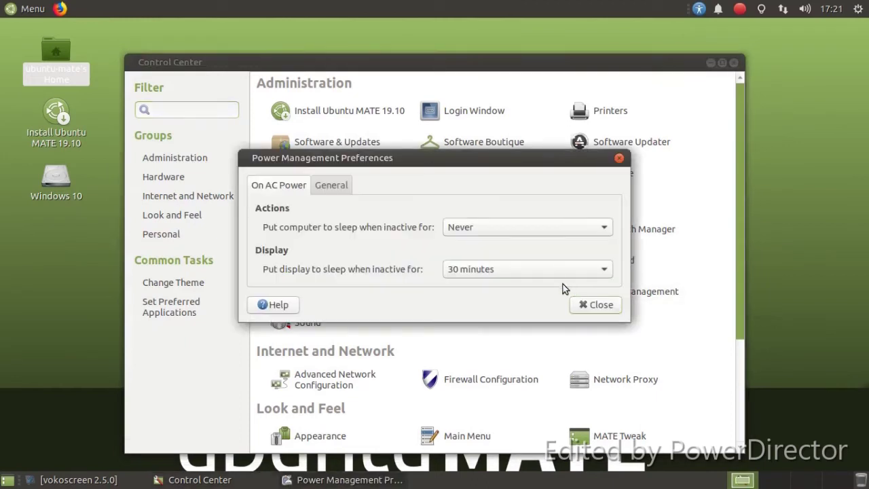
pyautogui.click(595, 305)
pyautogui.scroll(-1, 531, 301)
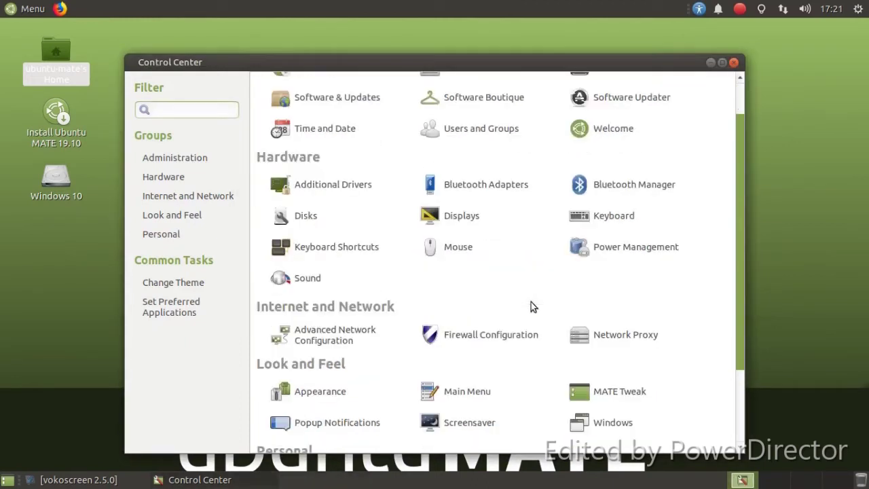
# Open the Appearance preferences from the Control Center and apply the Ambiant-MATE-Dark theme
pyautogui.click(319, 391)
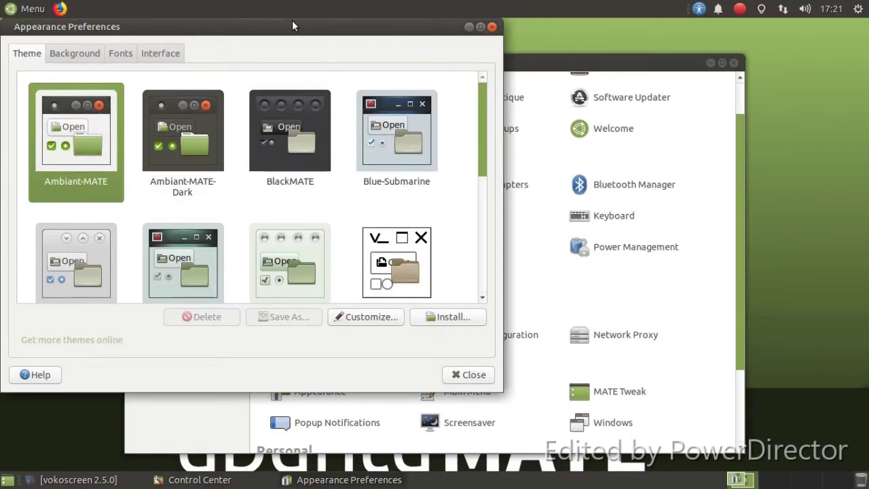
pyautogui.moveTo(292, 23); pyautogui.dragTo(491, 59)
pyautogui.click(391, 204)
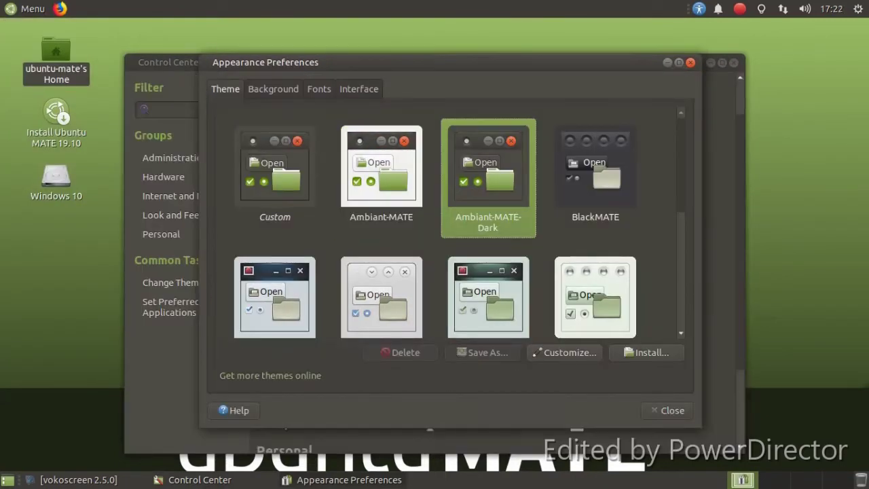
# Open the list of items that can be added to the upper desktop panel and add the Dock applet
pyautogui.rightClick(207, 9)
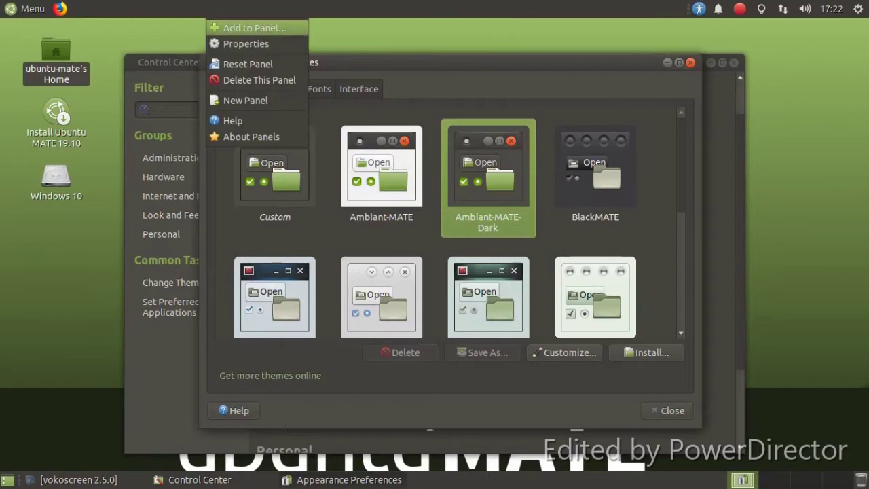
pyautogui.click(238, 27)
pyautogui.click(332, 233)
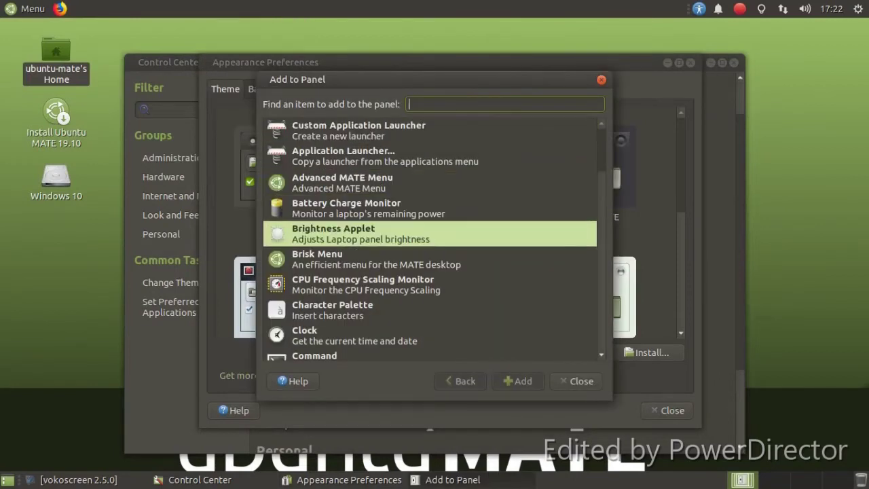
pyautogui.press('Down')
pyautogui.press('Down')
pyautogui.press('Down')
pyautogui.press('Down')
pyautogui.press('Down')
pyautogui.press('Down')
pyautogui.press('Down')
pyautogui.press('Down')
pyautogui.press('Down')
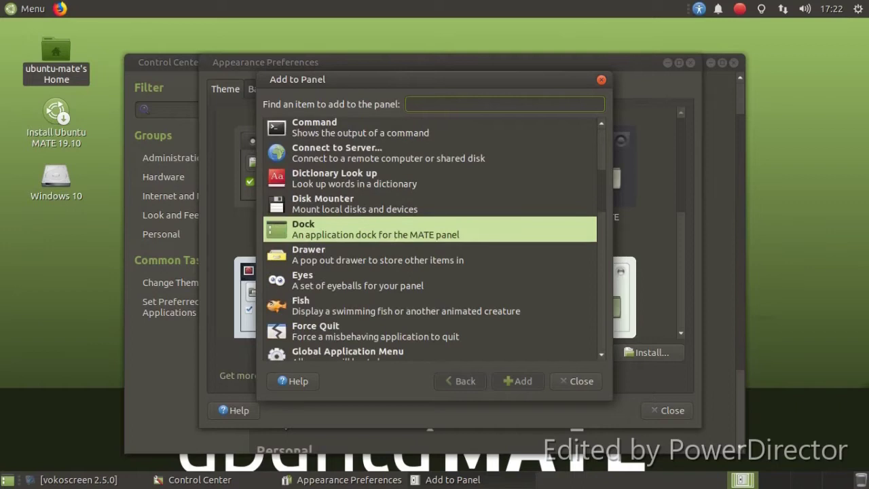
pyautogui.press('Down')
pyautogui.press('Down')
pyautogui.press('Down')
pyautogui.press('Up')
pyautogui.press('Up')
pyautogui.press('Up')
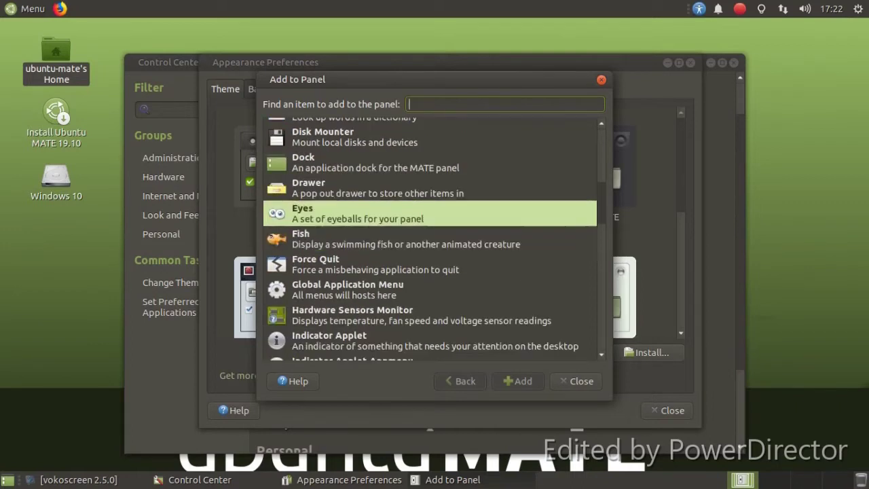
pyautogui.press('Tab')
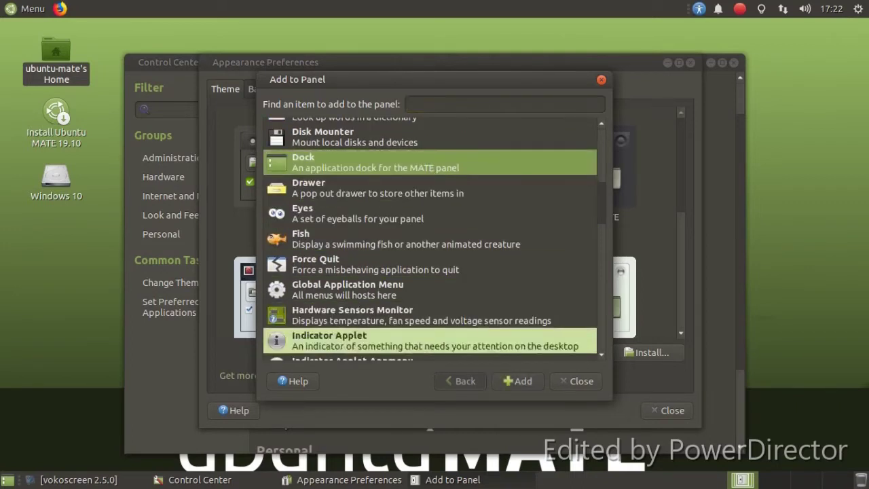
# Add the Menu Bar item to the same panel
pyautogui.scroll(-4, 350, 230)
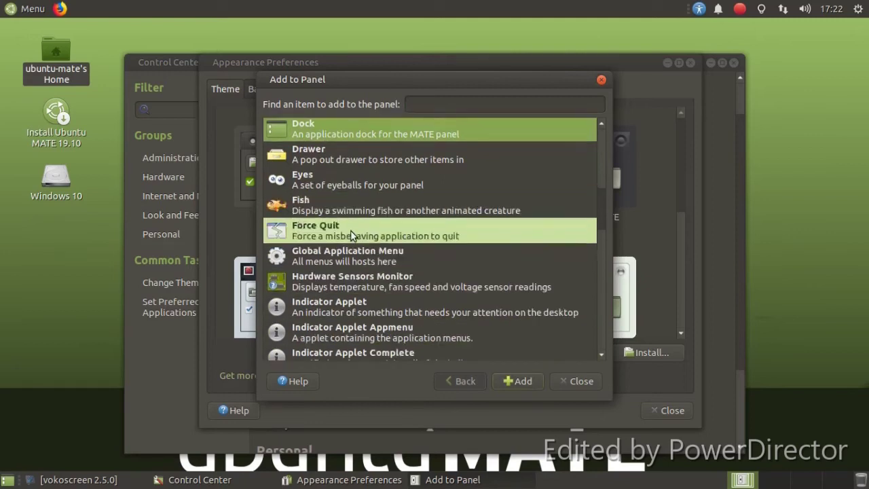
pyautogui.scroll(-5, 350, 230)
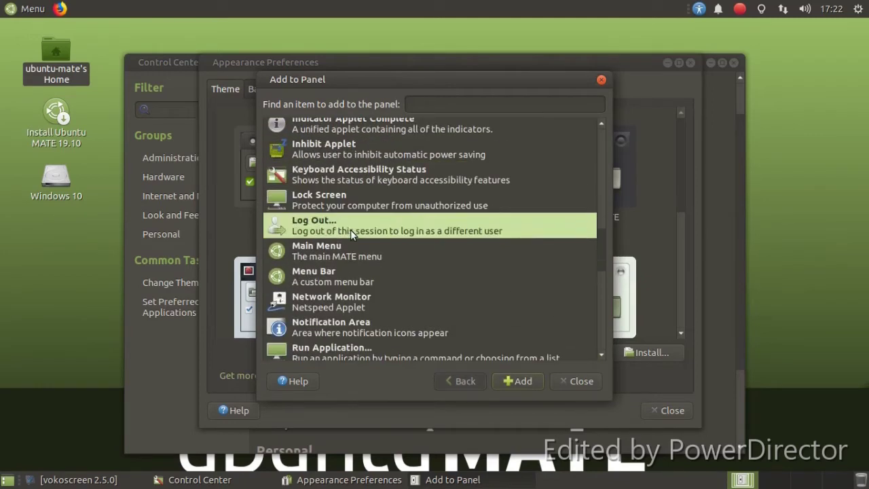
pyautogui.click(389, 270)
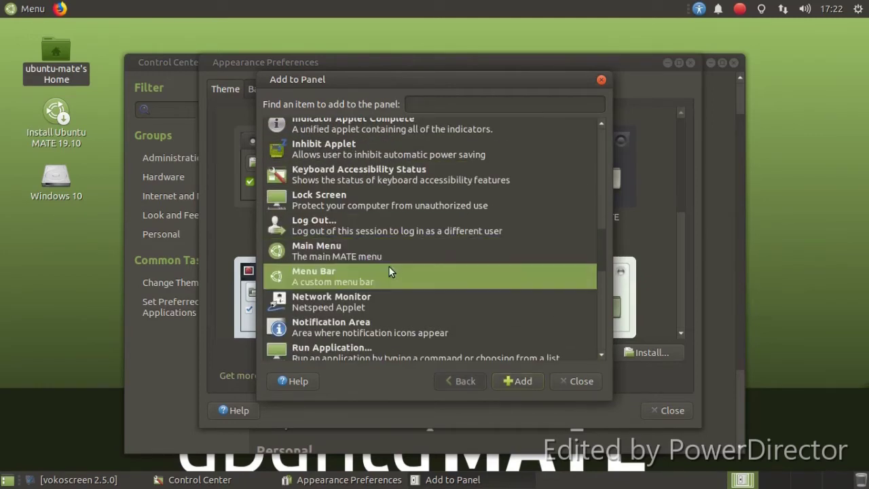
pyautogui.click(517, 381)
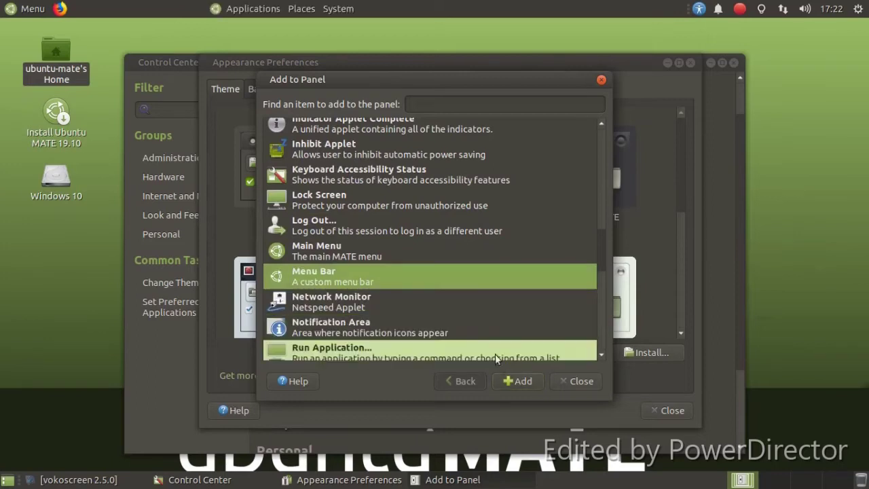
# Look through the Applications, Places and System menus of the new menu bar, and dismiss them
pyautogui.click(224, 9)
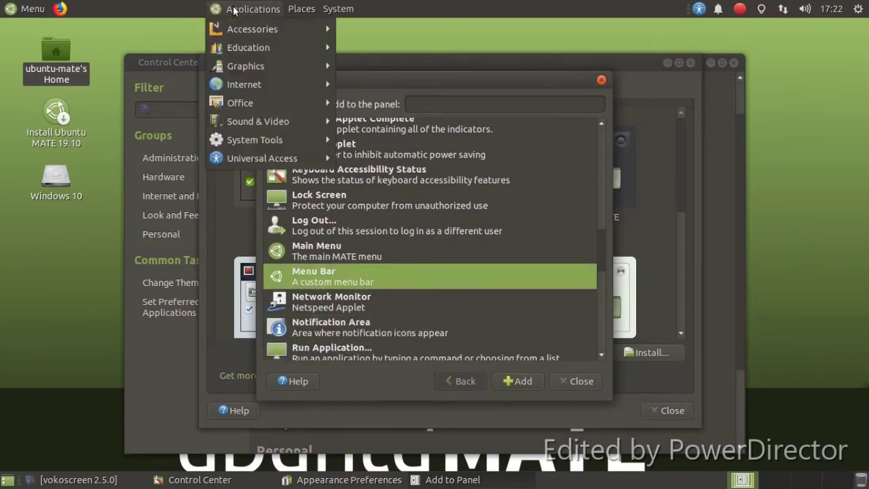
pyautogui.moveTo(330, 10)
pyautogui.moveTo(253, 9)
pyautogui.click(109, 27)
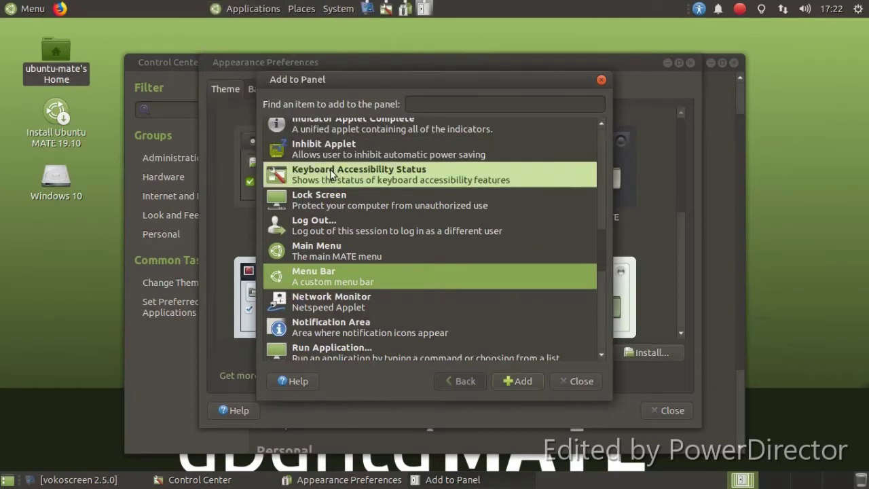
# Add the Run Application and Search for Files launchers to the panel and close the Add to Panel dialog
pyautogui.scroll(-1, 328, 276)
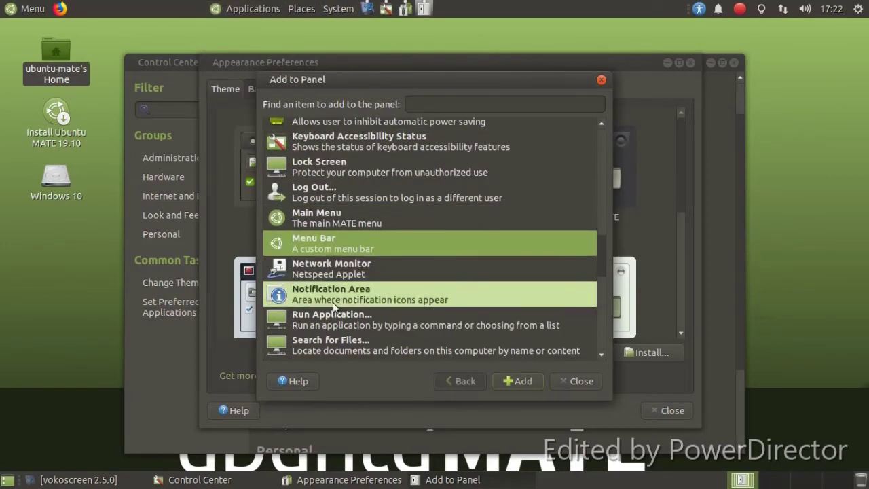
pyautogui.click(517, 380)
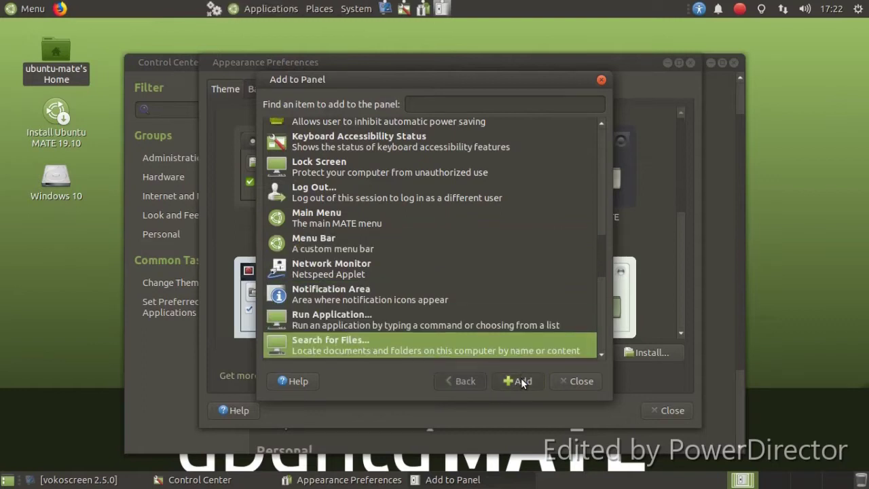
pyautogui.click(520, 381)
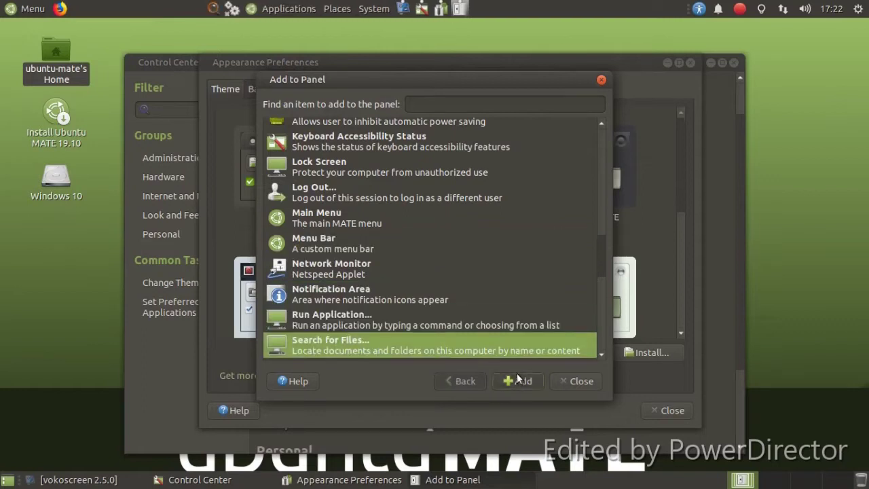
pyautogui.click(581, 381)
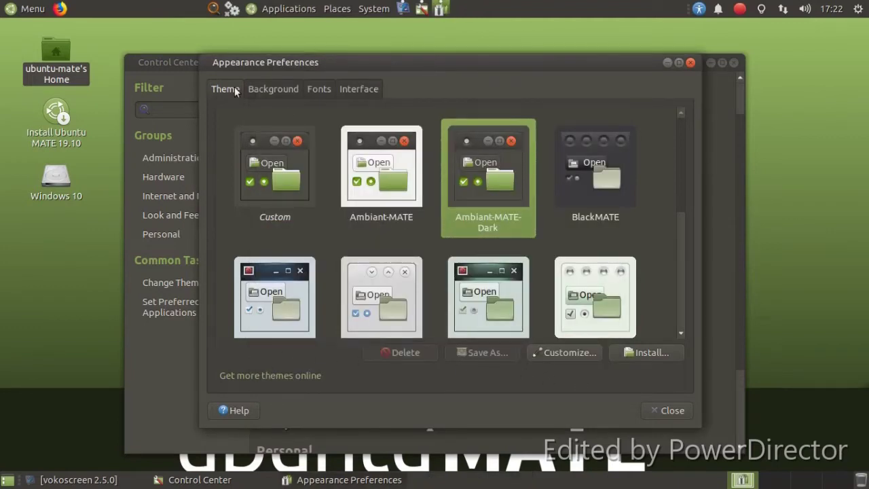
# Go from the Appearance theme settings to the online MATE themes page and open the GTK 3.x themes
pyautogui.scroll(-1, 285, 118)
pyautogui.scroll(1, 316, 122)
pyautogui.click(270, 377)
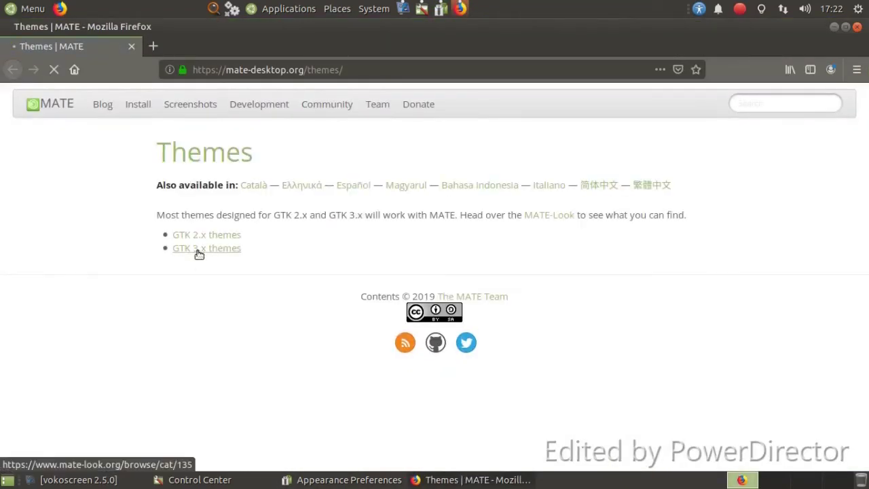
pyautogui.click(199, 249)
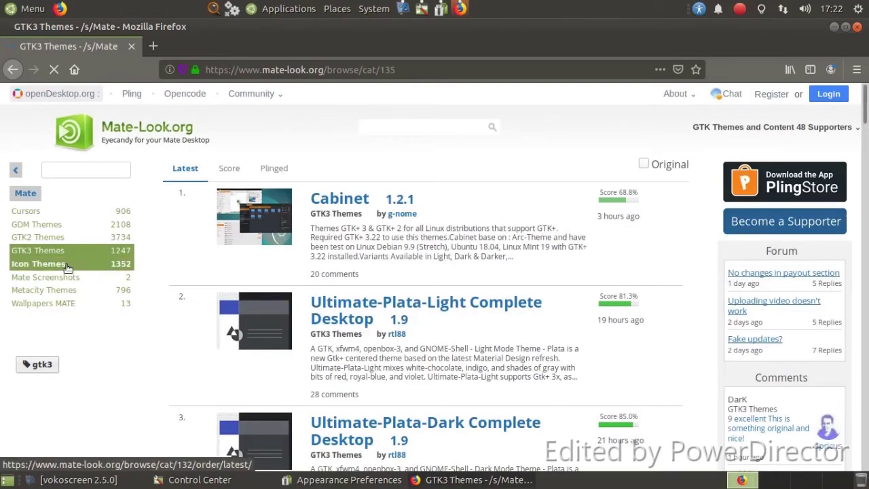
# Switch to the Icon Themes category on Mate-Look.org and look through the latest entries
pyautogui.click(112, 263)
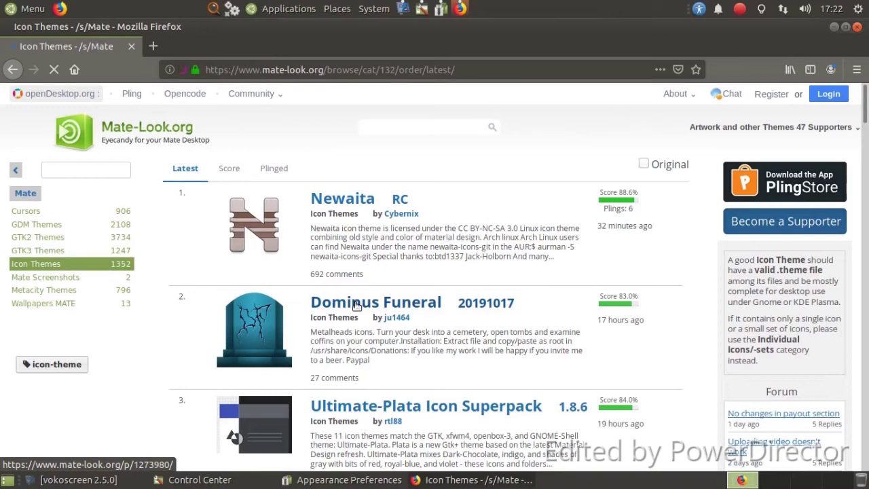
pyautogui.scroll(-4, 355, 306)
pyautogui.scroll(-2, 355, 305)
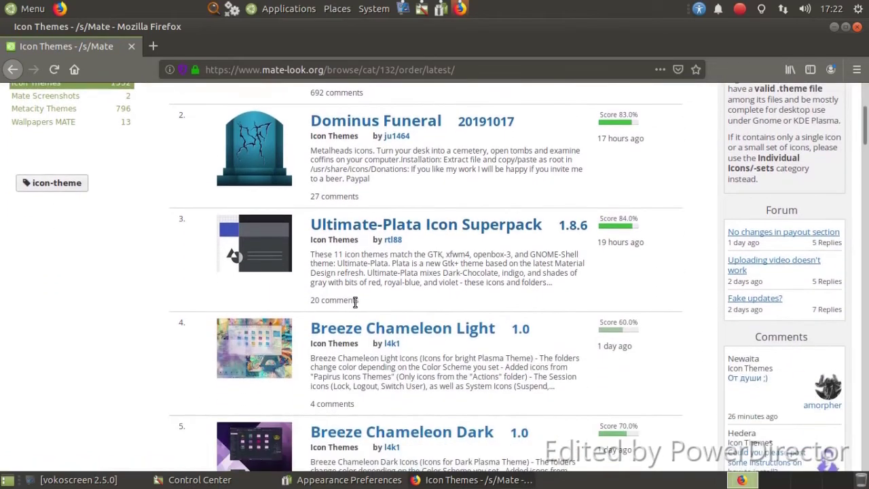
pyautogui.scroll(-4, 355, 302)
pyautogui.scroll(-6, 355, 302)
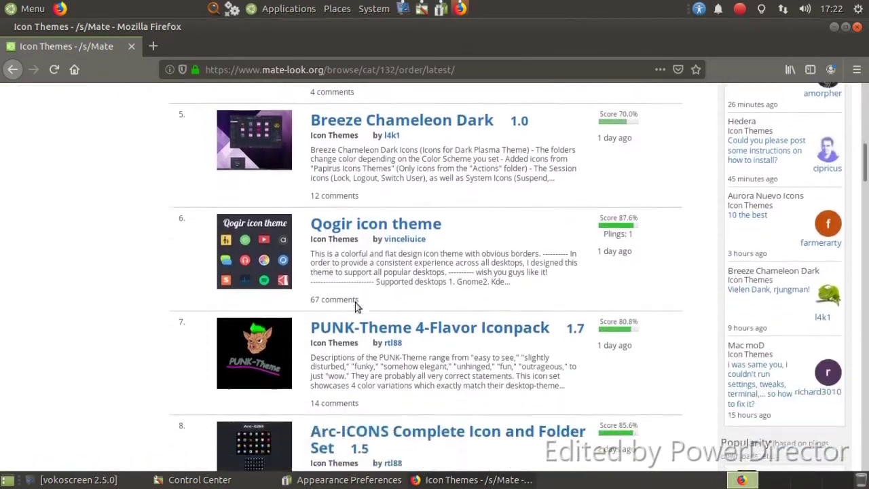
pyautogui.scroll(-2, 355, 306)
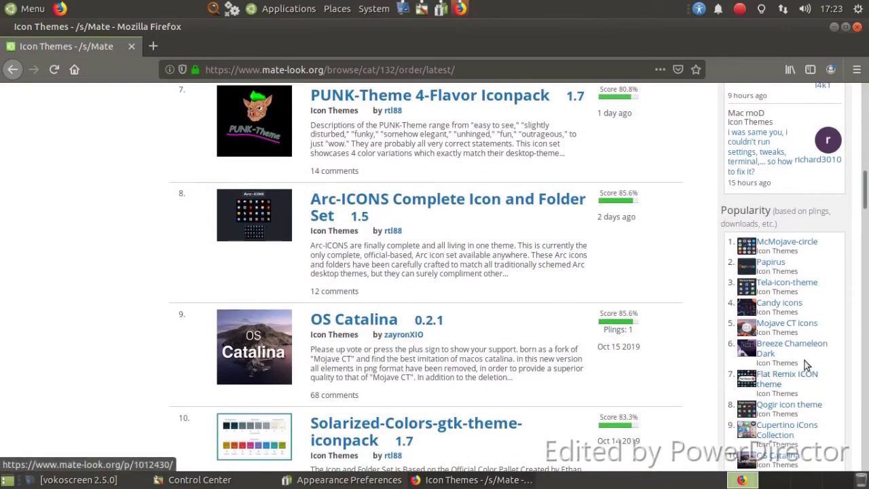
# Open the OS Catalina icon theme and save its Os-Catalina-icons.tar.xz archive from the theme's files
pyautogui.click(380, 317)
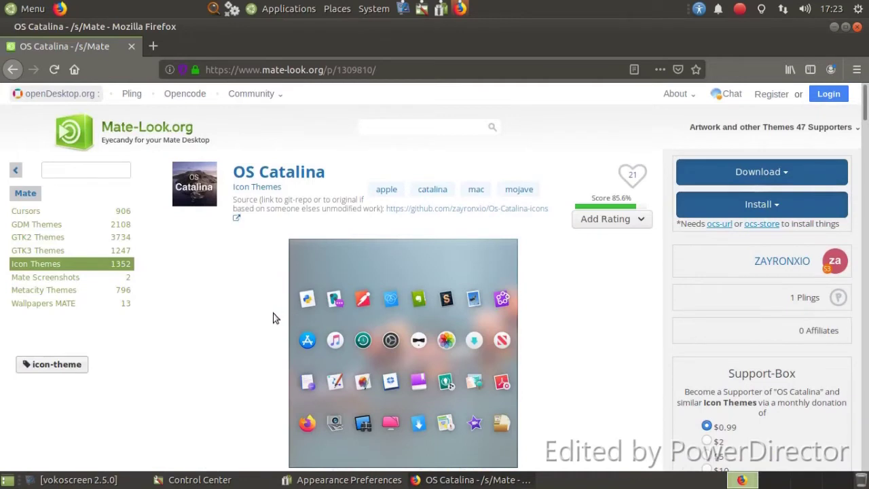
pyautogui.scroll(-3, 276, 316)
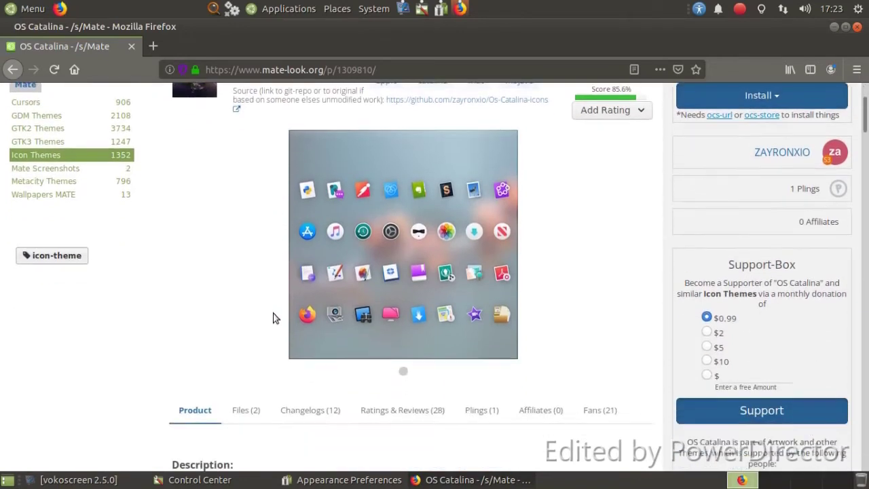
pyautogui.click(243, 414)
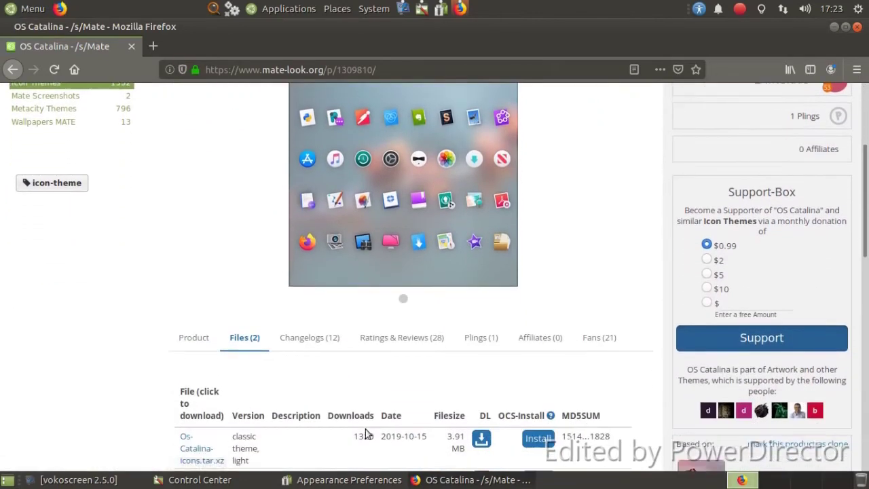
pyautogui.click(482, 439)
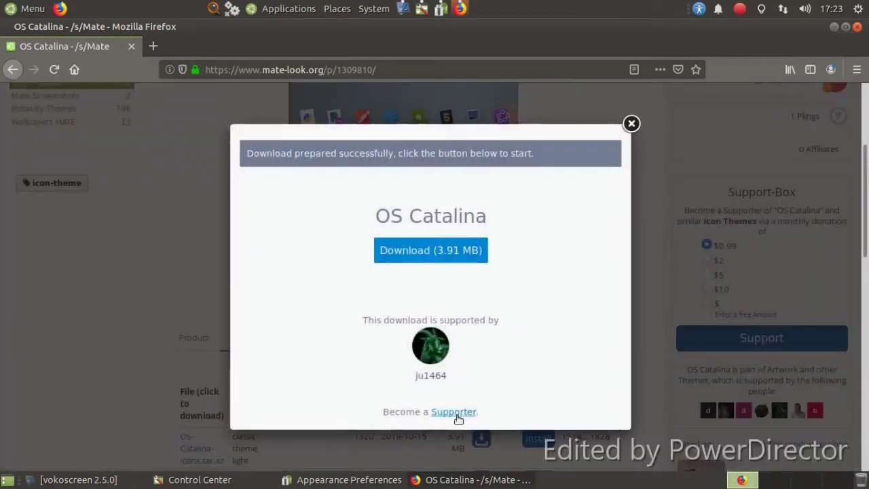
pyautogui.click(422, 251)
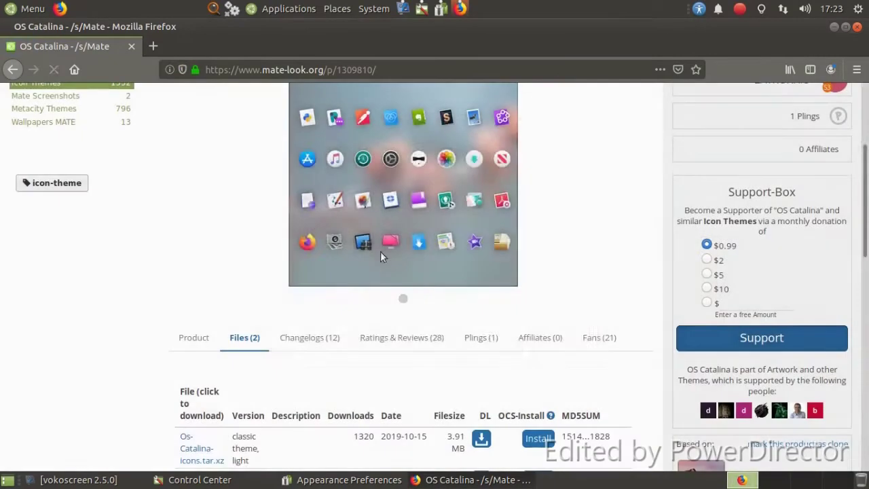
pyautogui.click(356, 268)
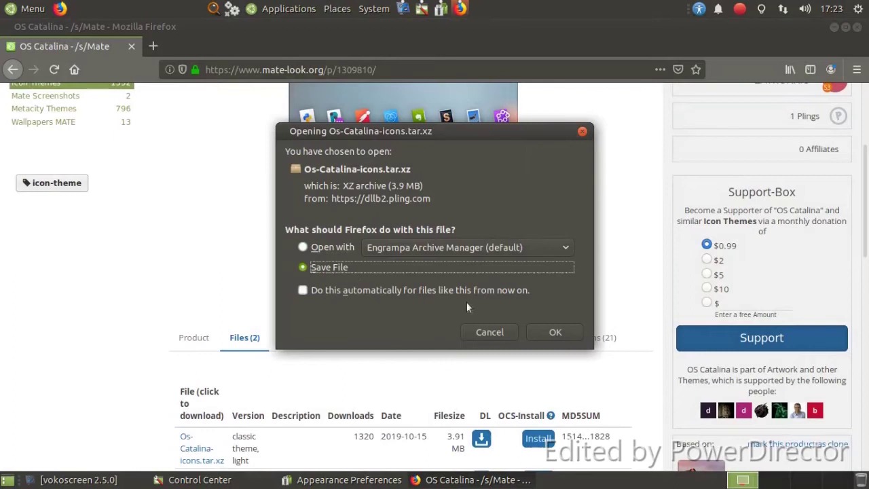
pyautogui.click(555, 332)
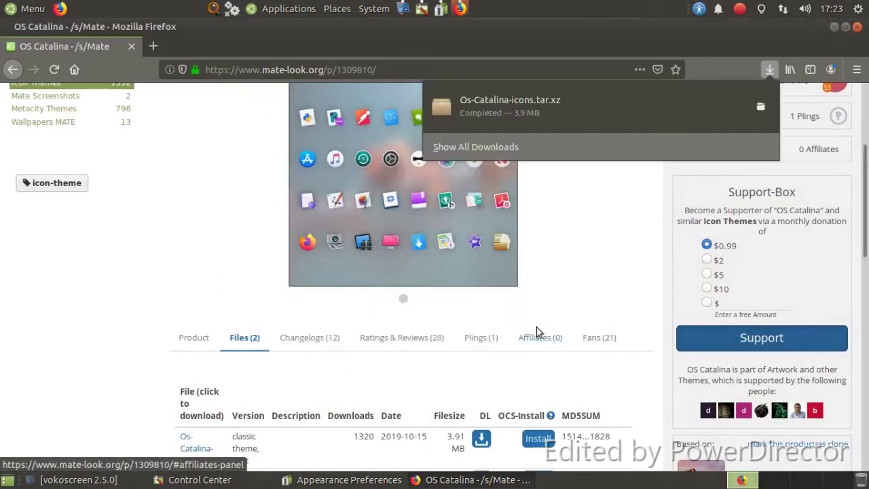
# Minimize the browser, open the Downloads folder from Home, and try to extract Os-Catalina-icons.tar.xz there
pyautogui.click(839, 32)
pyautogui.click(833, 28)
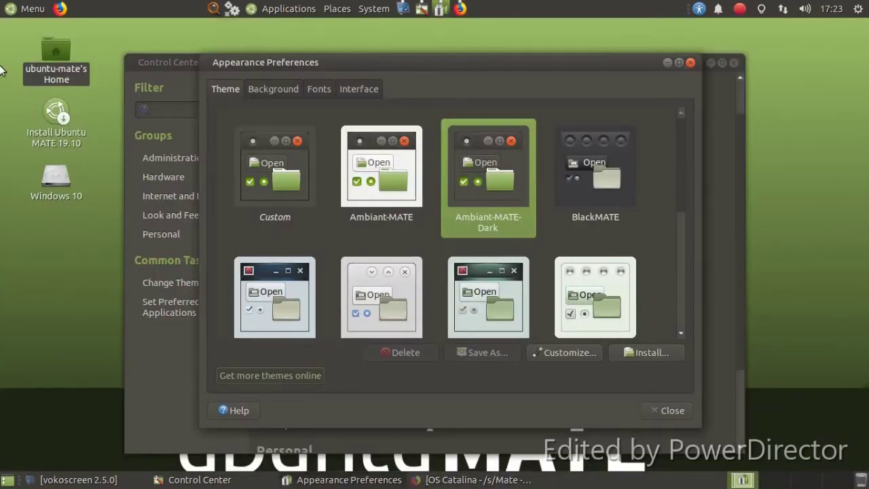
pyautogui.doubleClick(43, 59)
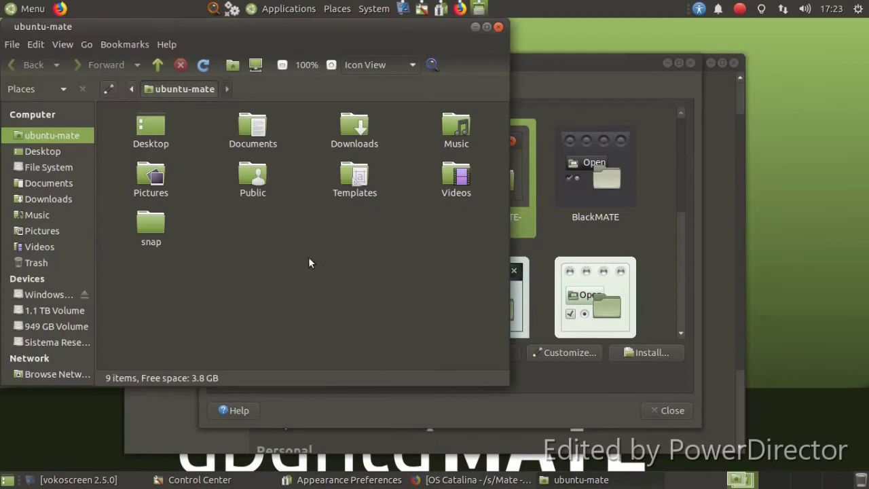
pyautogui.doubleClick(354, 128)
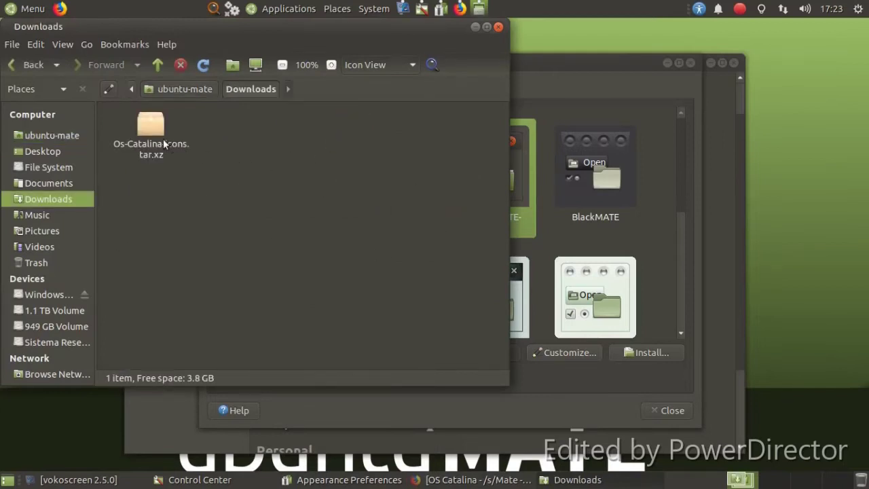
pyautogui.rightClick(163, 143)
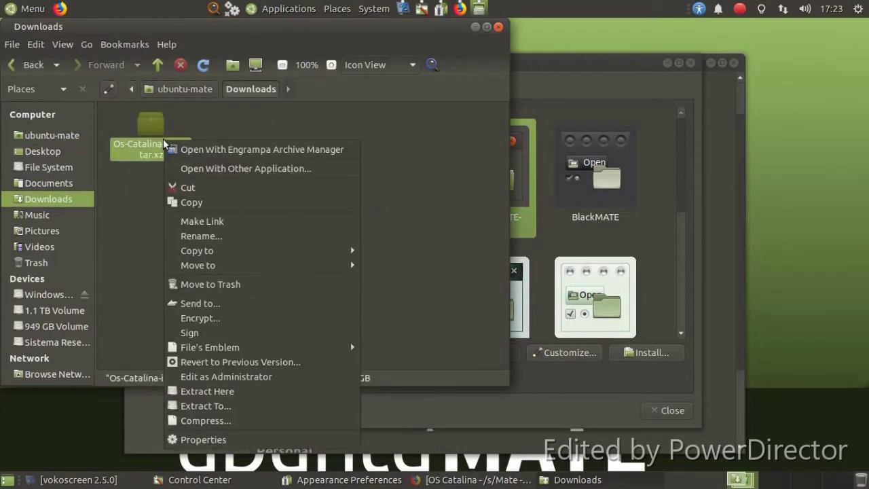
pyautogui.click(285, 391)
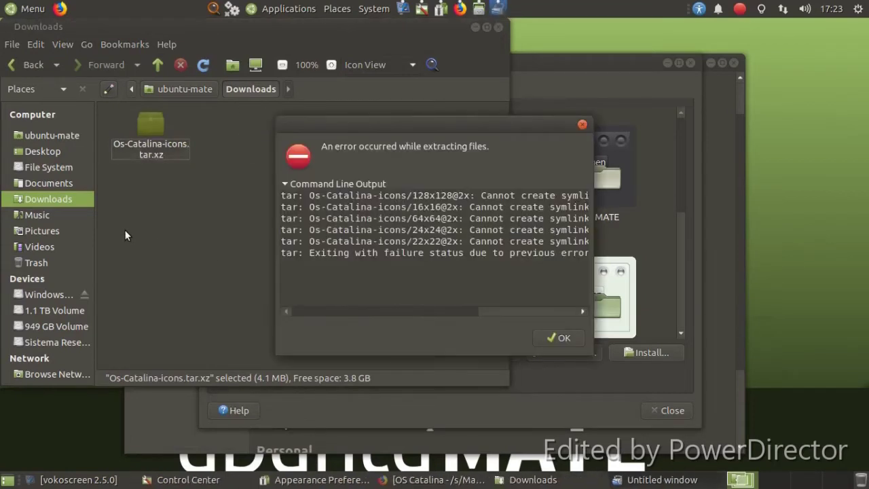
# Dismiss the extraction error with its Downloads window, and open the GTK 3.x themes from the online MATE themes page
pyautogui.click(560, 338)
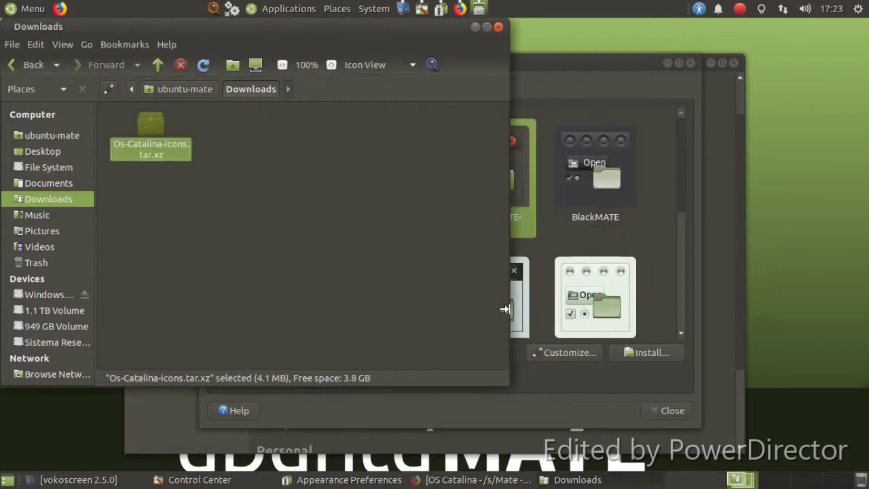
pyautogui.click(498, 26)
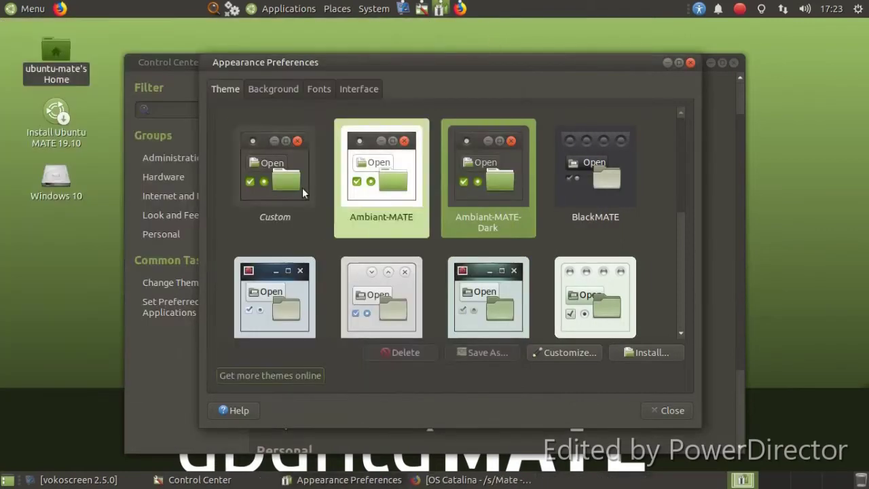
pyautogui.click(289, 376)
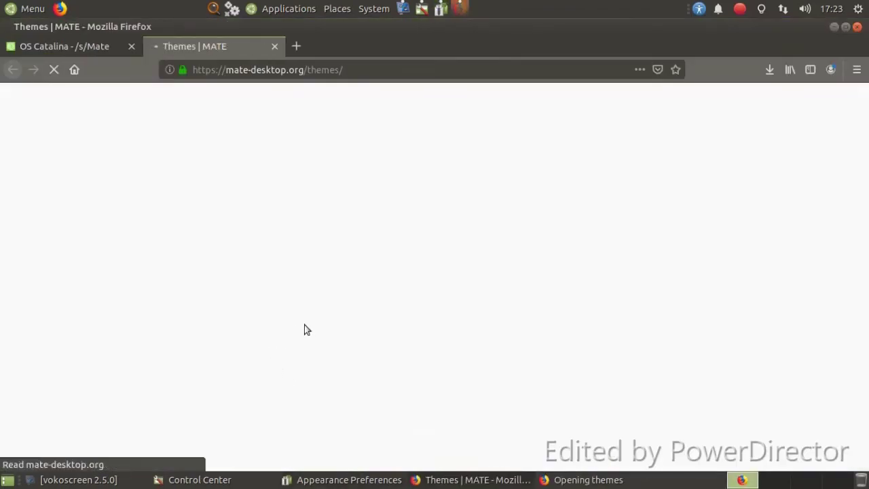
pyautogui.click(216, 249)
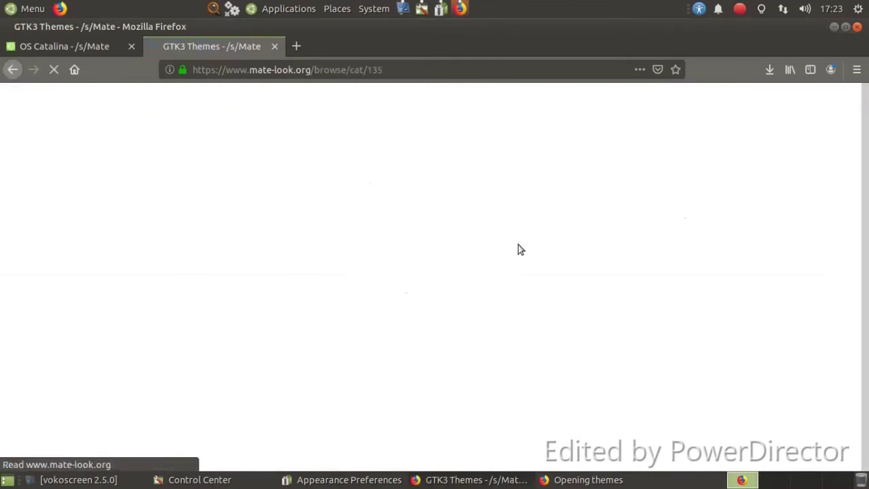
pyautogui.scroll(-2, 514, 250)
pyautogui.scroll(-2, 514, 250)
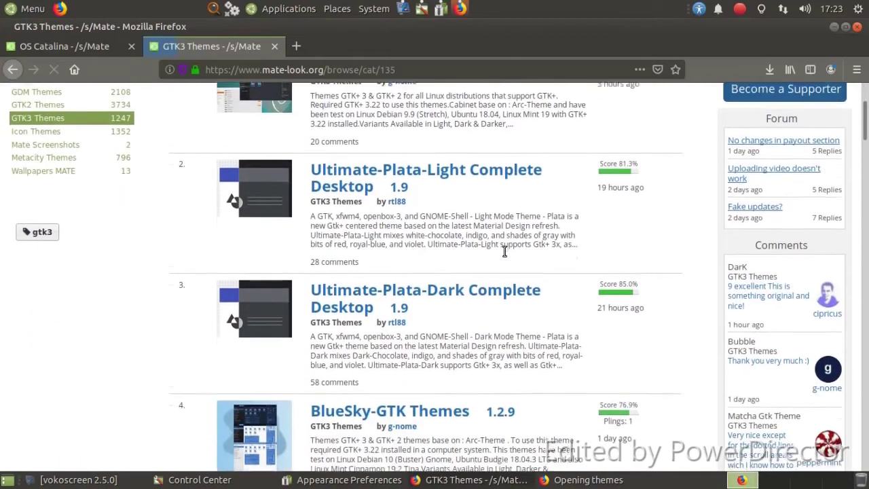
# Switch to the Icon Themes category on Mate-Look.org and open the Qogir icon theme from the latest entries
pyautogui.click(59, 117)
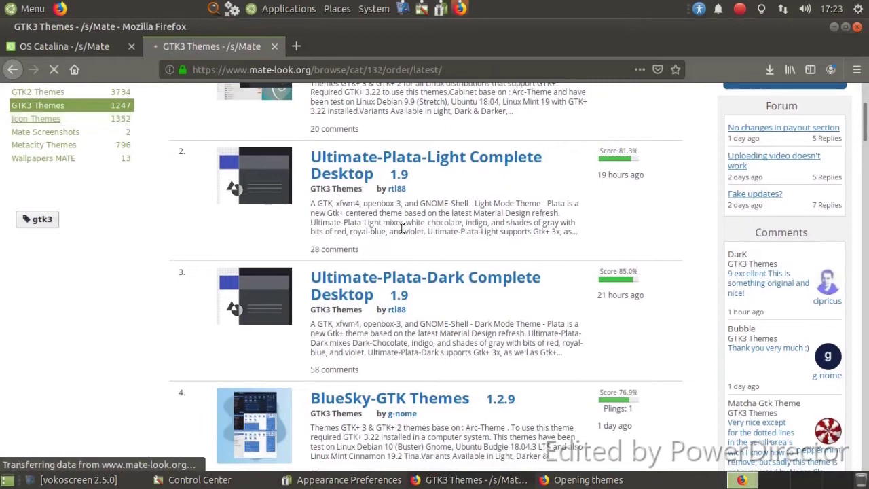
pyautogui.scroll(-2, 400, 238)
pyautogui.scroll(-6, 400, 238)
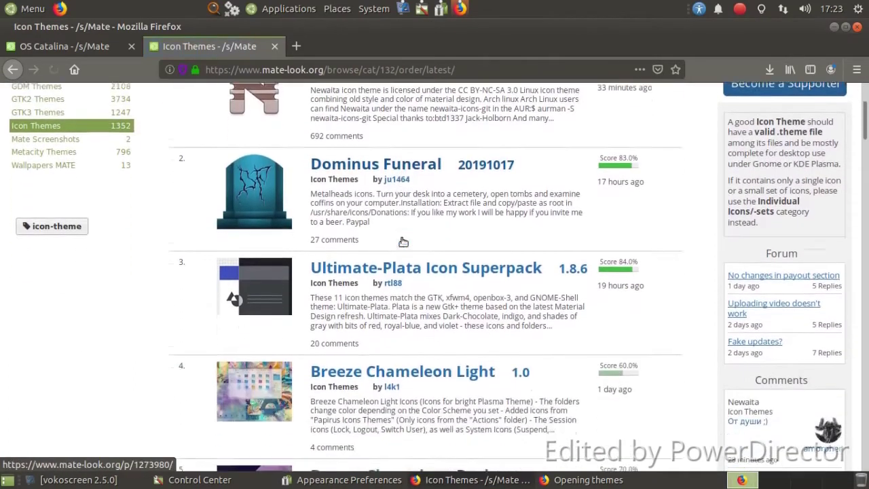
pyautogui.scroll(-3, 401, 241)
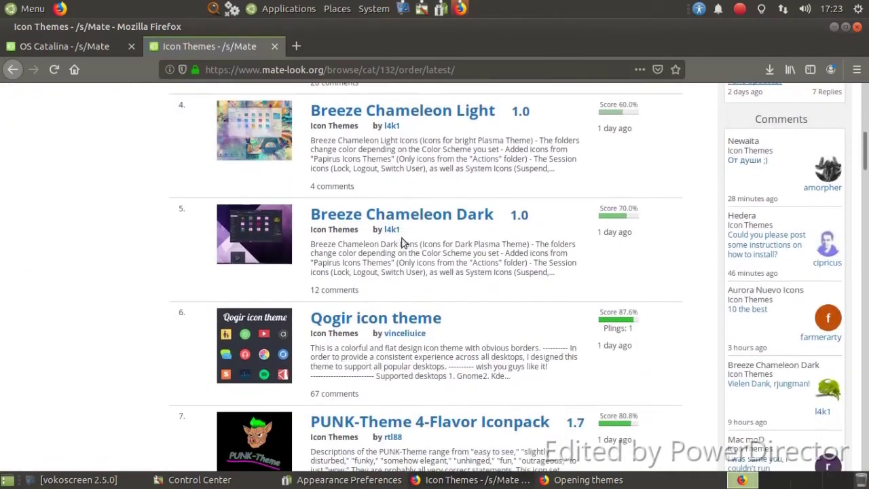
pyautogui.scroll(-2, 400, 241)
pyautogui.click(402, 250)
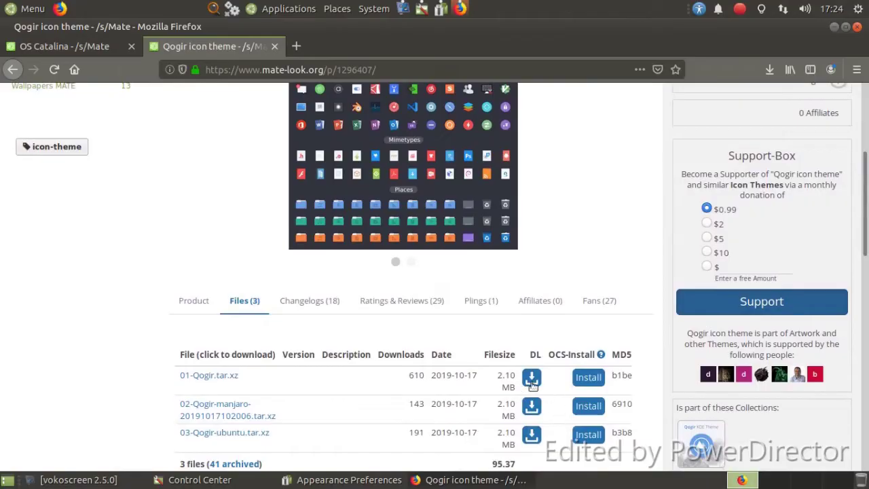
# Save the 01-Qogir.tar.xz archive from the theme's files and minimize the browser
pyautogui.click(532, 380)
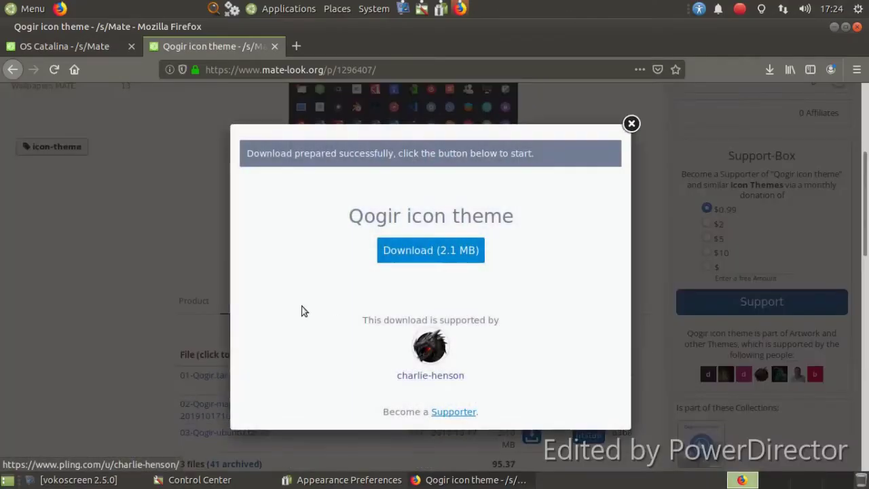
pyautogui.click(394, 262)
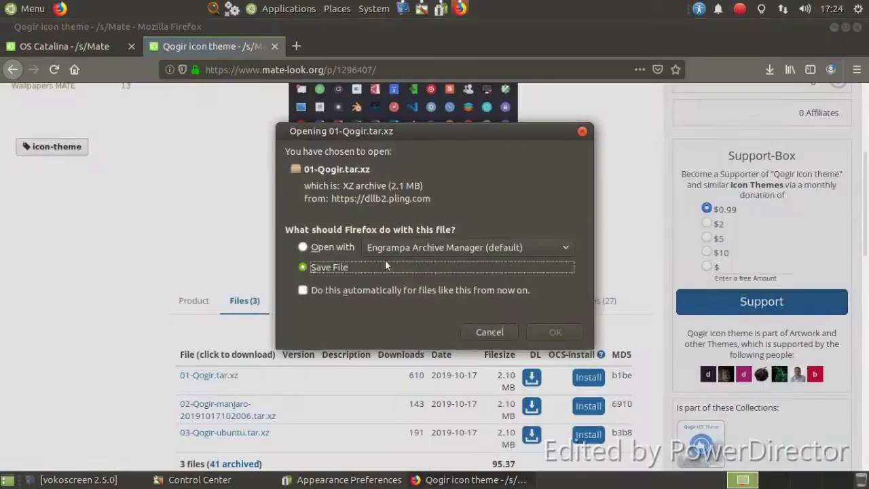
pyautogui.click(555, 332)
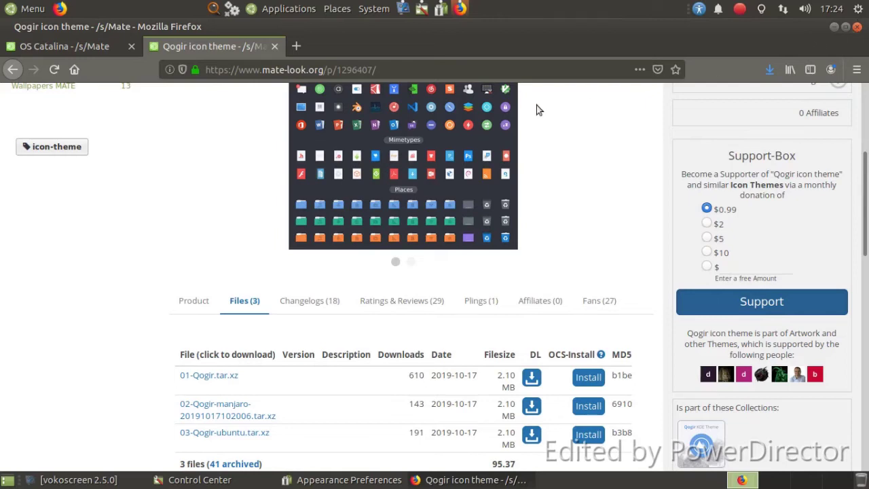
pyautogui.hotkey('ctrl', 'q')
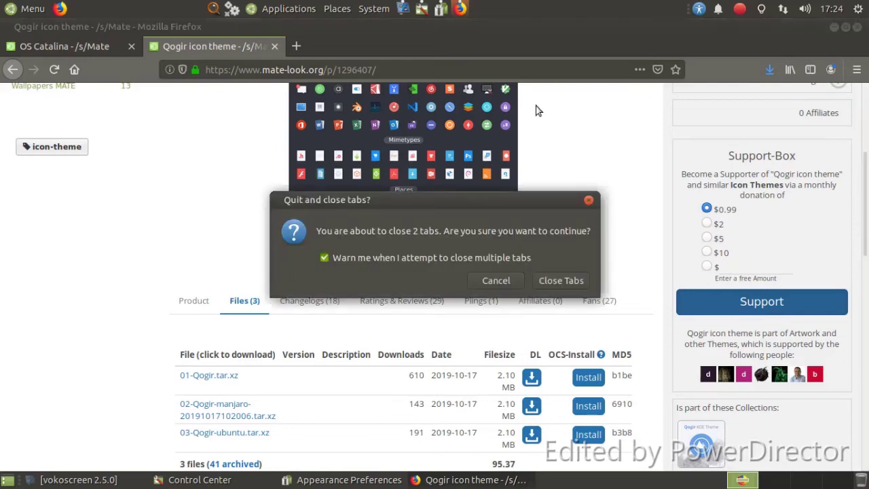
pyautogui.click(494, 284)
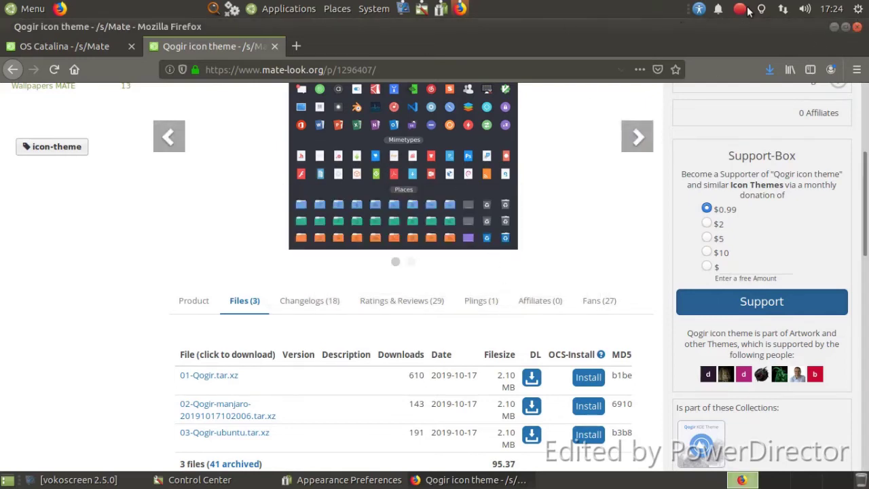
pyautogui.click(836, 27)
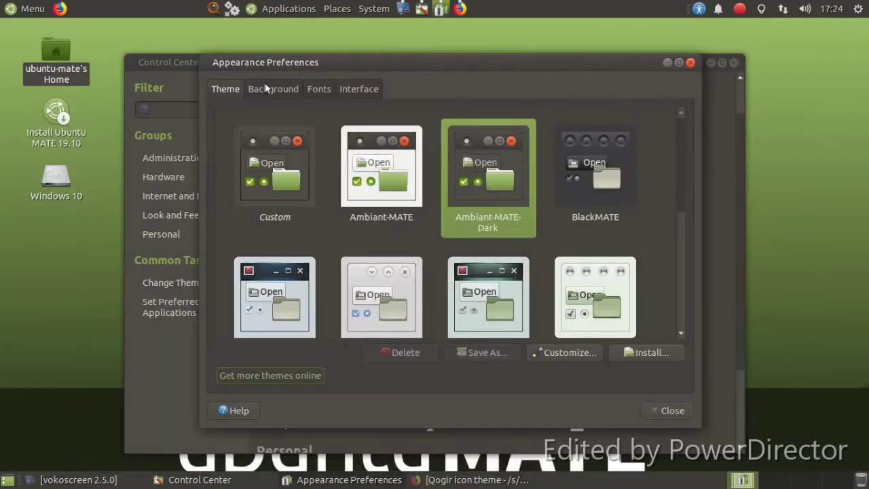
# Open the Downloads folder from the Home folder on the desktop
pyautogui.doubleClick(51, 55)
pyautogui.doubleClick(361, 178)
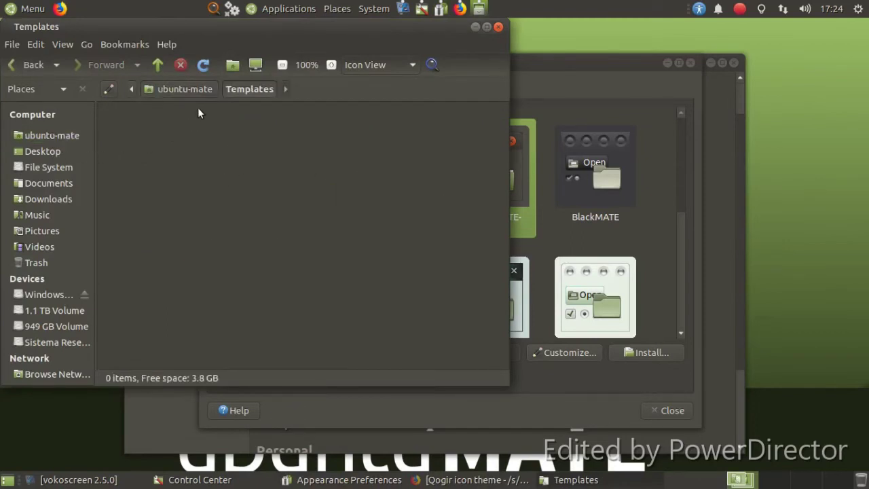
pyautogui.click(182, 88)
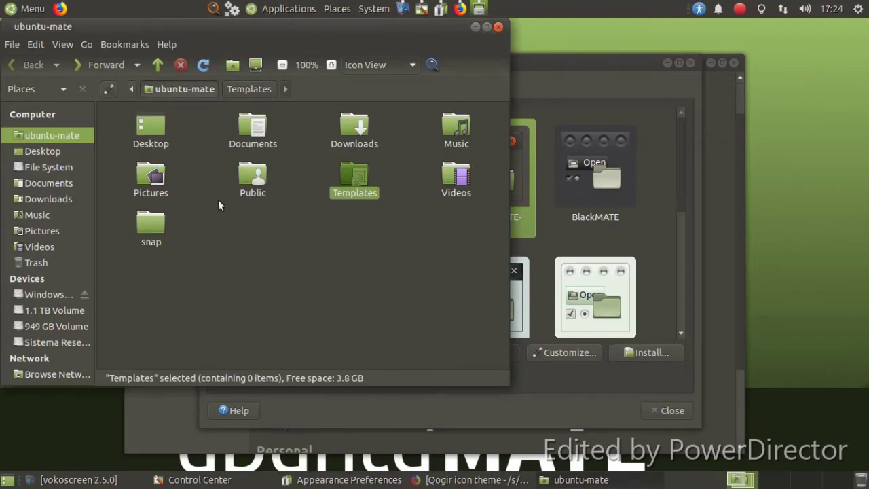
pyautogui.doubleClick(354, 129)
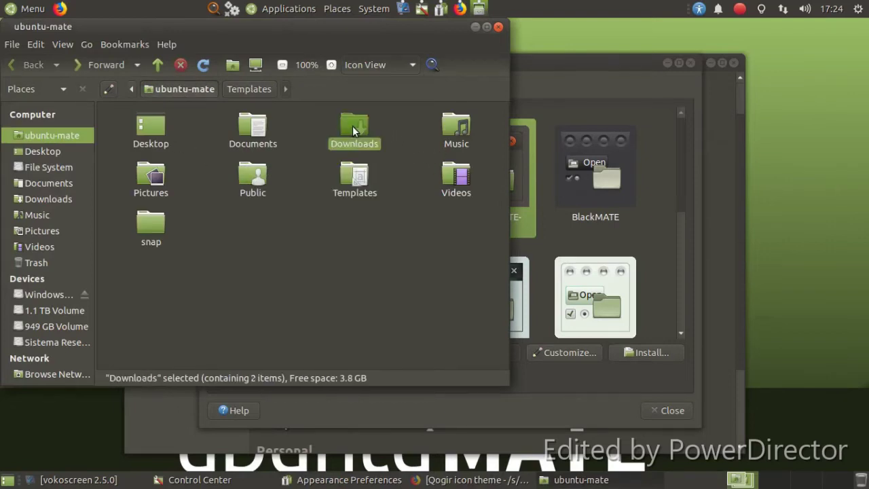
# Install 01-Qogir.tar.xz by dropping it from Downloads onto Appearance Preferences, and close the Downloads folder
pyautogui.moveTo(142, 128); pyautogui.dragTo(587, 232)
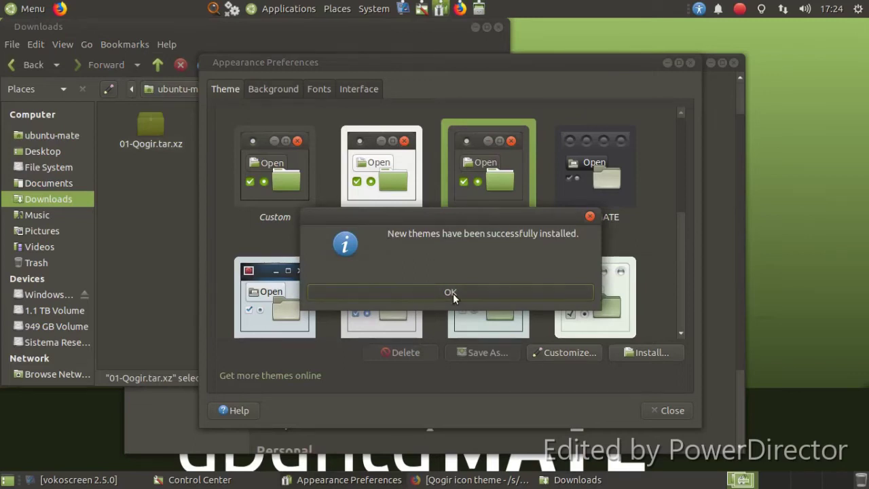
pyautogui.click(450, 292)
pyautogui.click(164, 230)
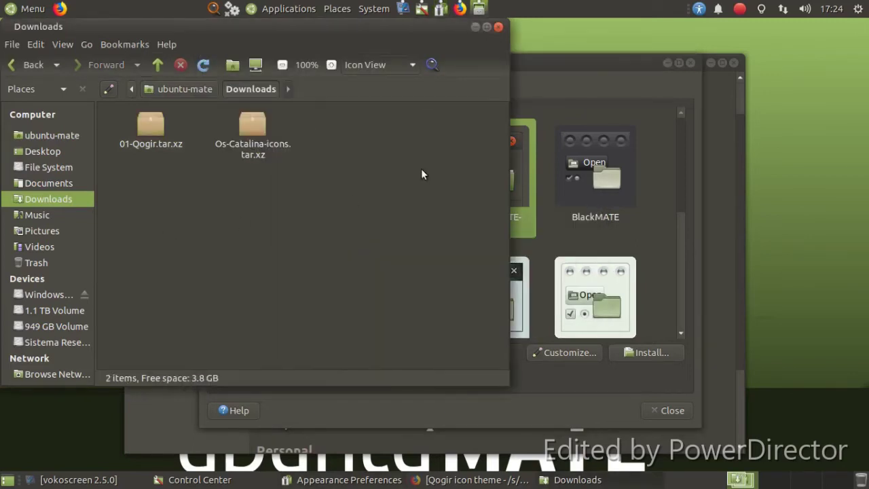
pyautogui.click(498, 28)
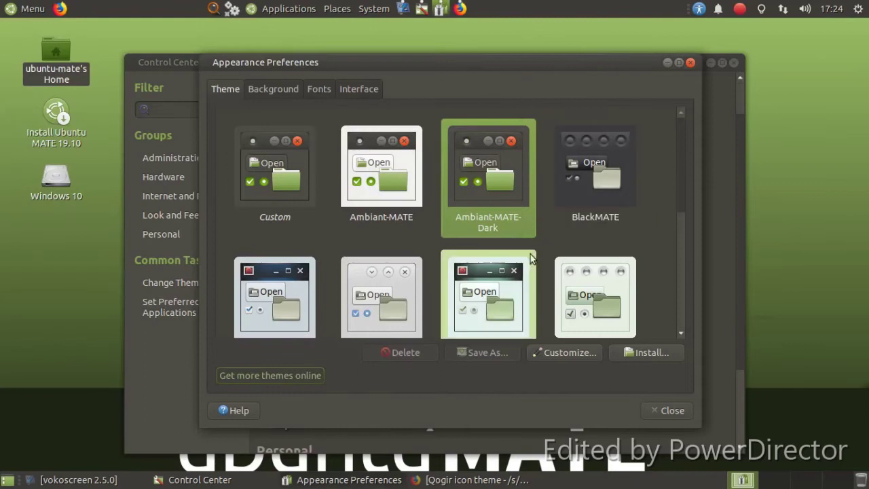
# Customize the current theme with the Qogir-dark icons and check how they look in the main menu
pyautogui.click(565, 356)
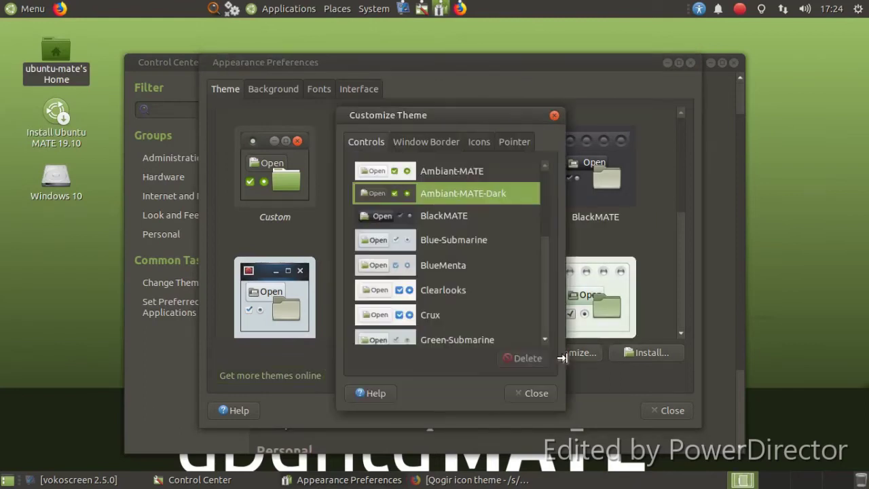
pyautogui.click(489, 138)
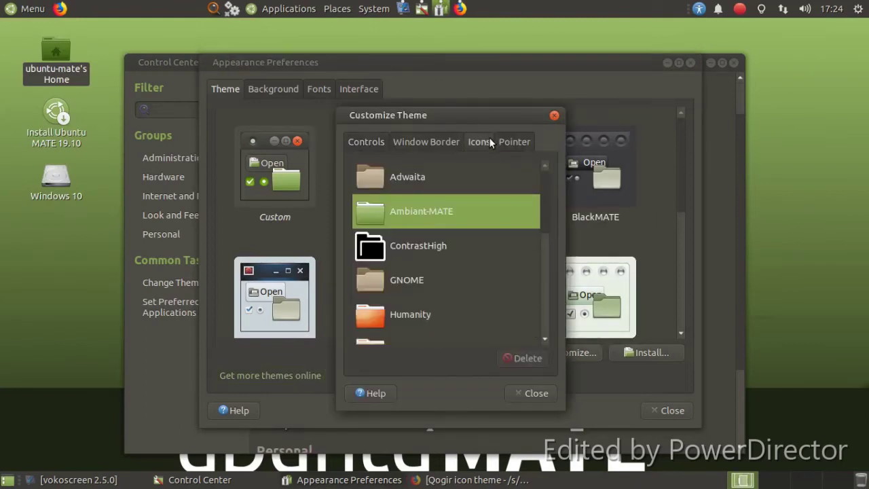
pyautogui.scroll(-2, 437, 220)
pyautogui.scroll(-4, 438, 220)
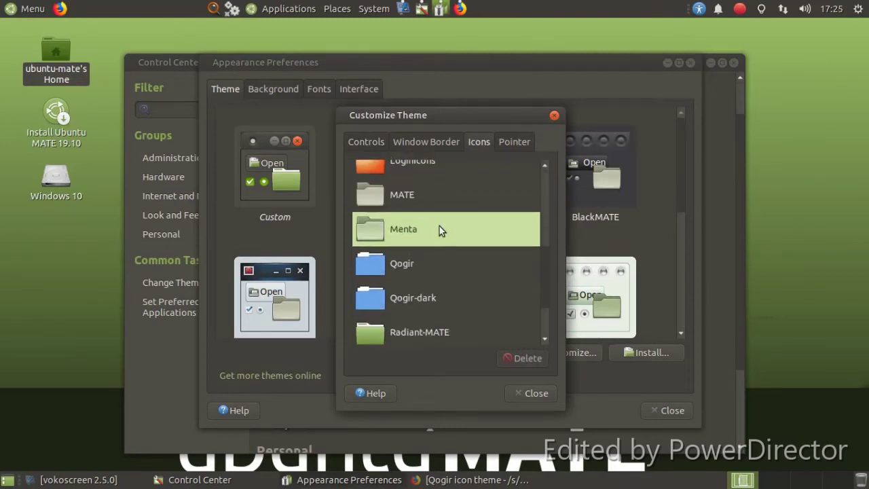
pyautogui.click(460, 295)
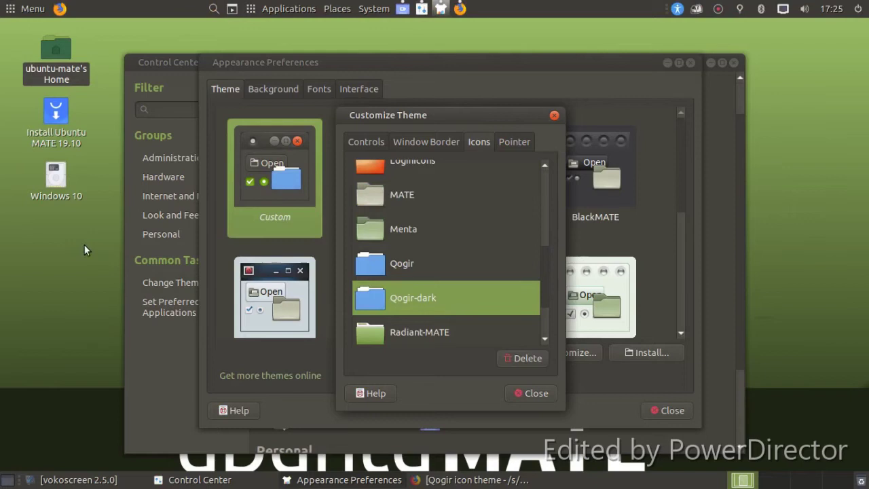
pyautogui.click(10, 7)
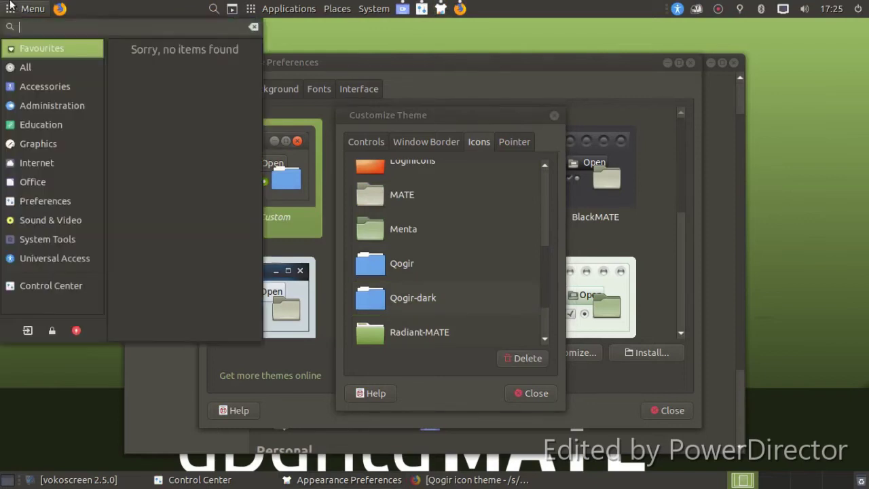
pyautogui.click(49, 353)
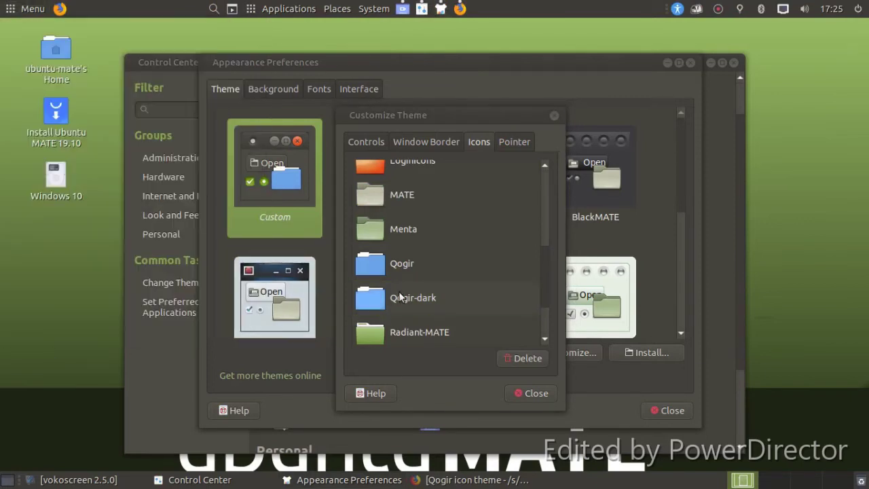
# Change the icon theme to Qogir, look through the other installed icon themes and close the theme customization
pyautogui.click(415, 272)
pyautogui.scroll(-1, 435, 270)
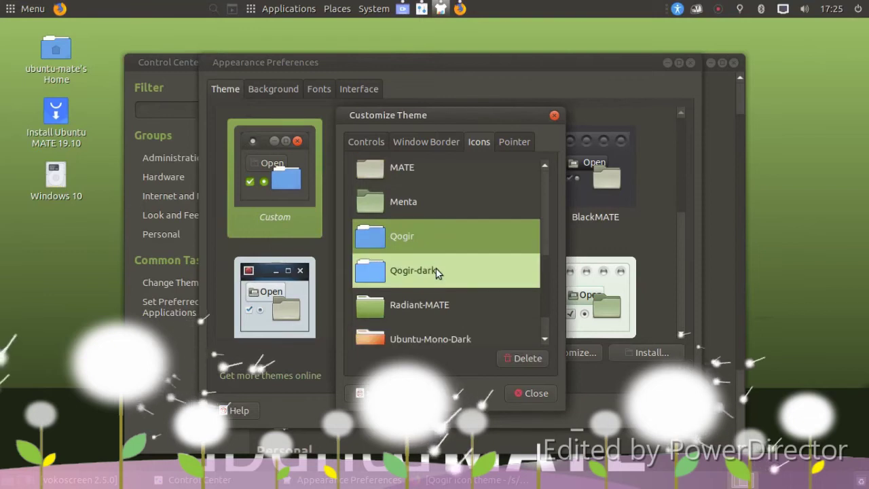
pyautogui.scroll(-1, 436, 269)
pyautogui.scroll(3, 430, 265)
pyautogui.scroll(5, 429, 265)
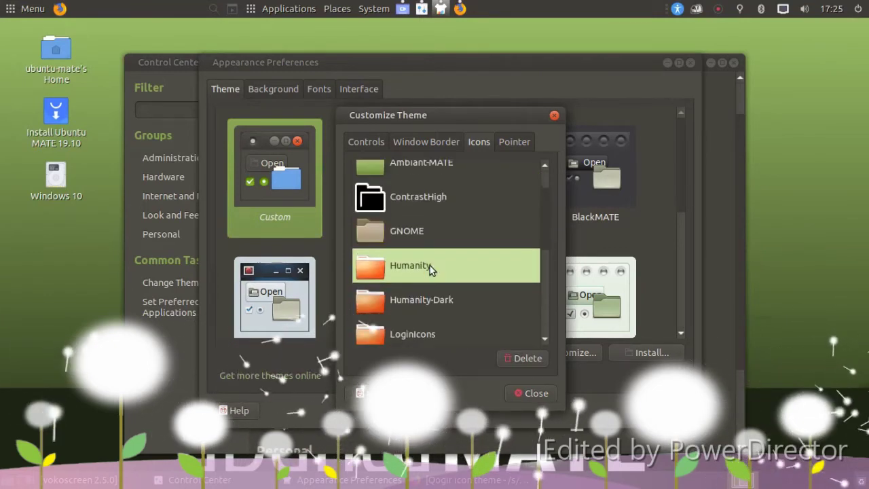
pyautogui.click(529, 398)
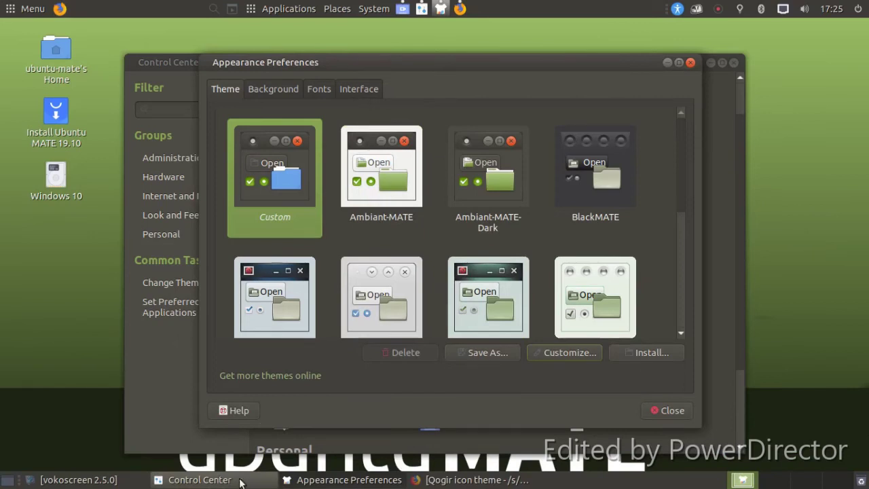
# Return to the browser, go back to the Icon Themes list and look through its latest and most popular entries
pyautogui.click(464, 480)
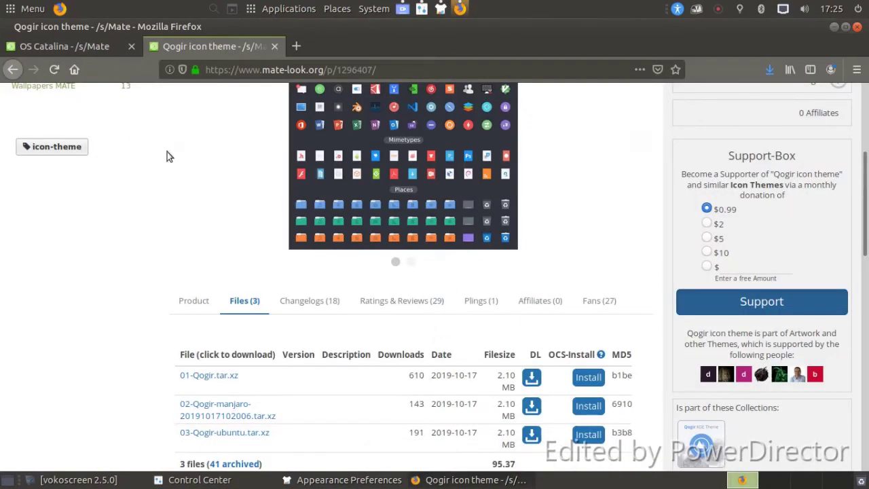
pyautogui.click(12, 69)
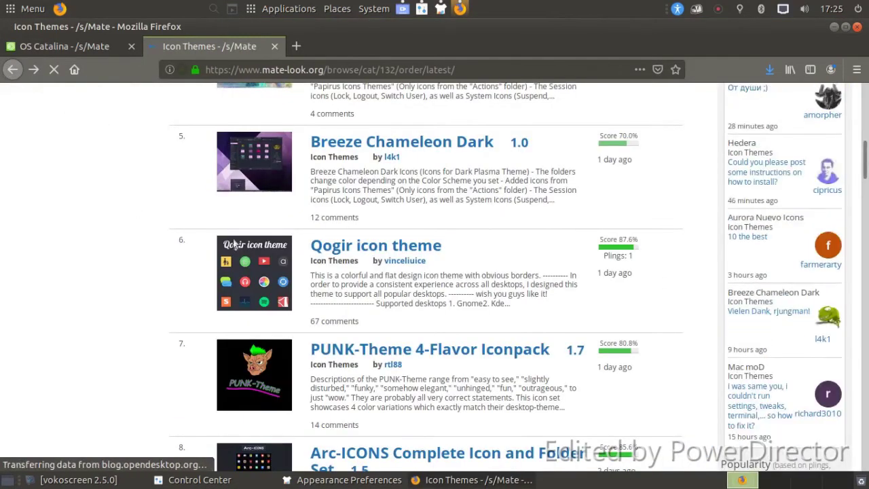
pyautogui.scroll(-6, 641, 289)
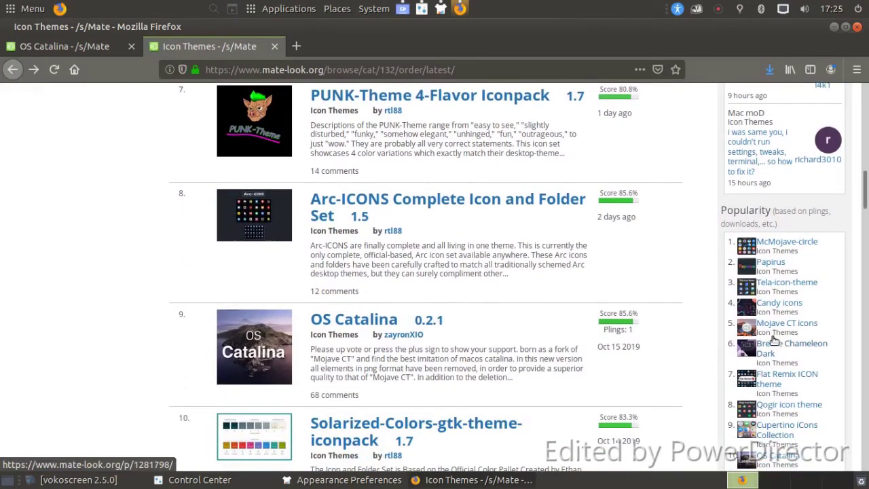
pyautogui.scroll(8, 577, 309)
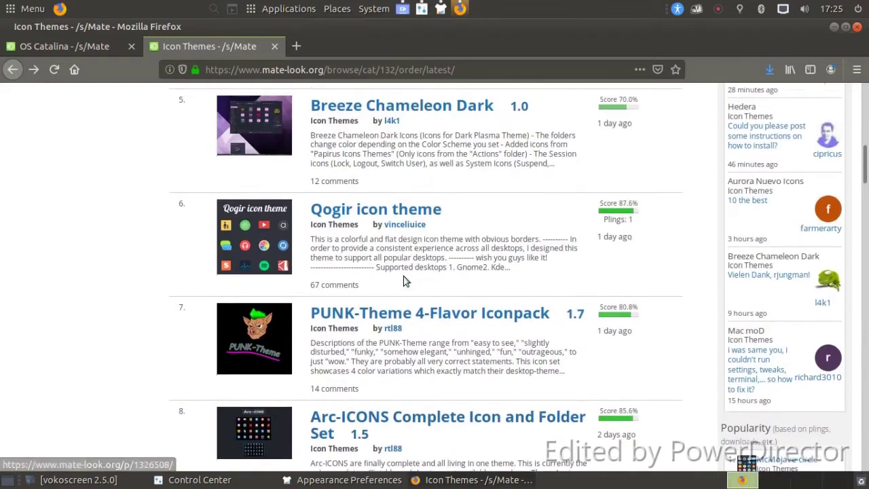
pyautogui.scroll(8, 403, 274)
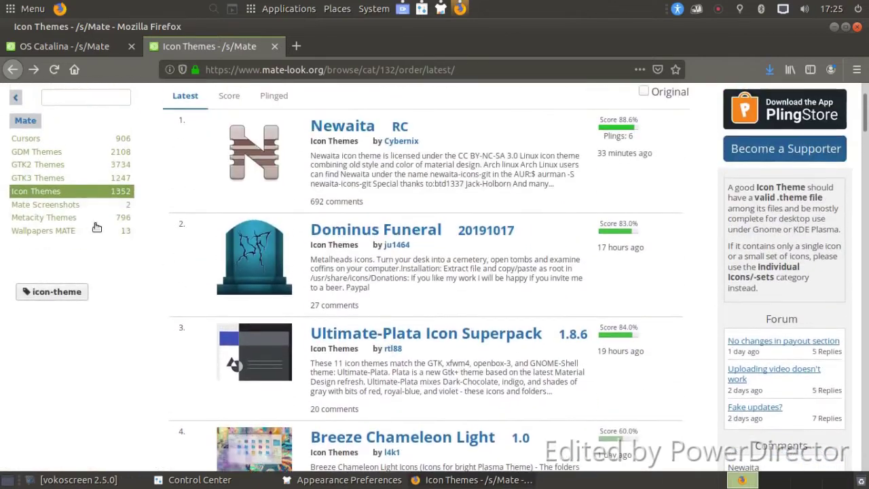
# Browse the latest GTK3 Themes and open the McHigh Sierra theme's page to read its description
pyautogui.click(41, 178)
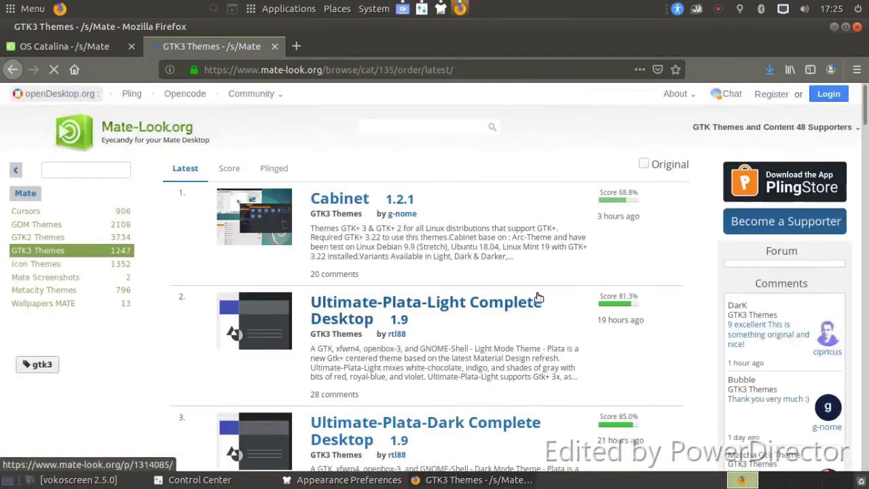
pyautogui.scroll(-8, 645, 355)
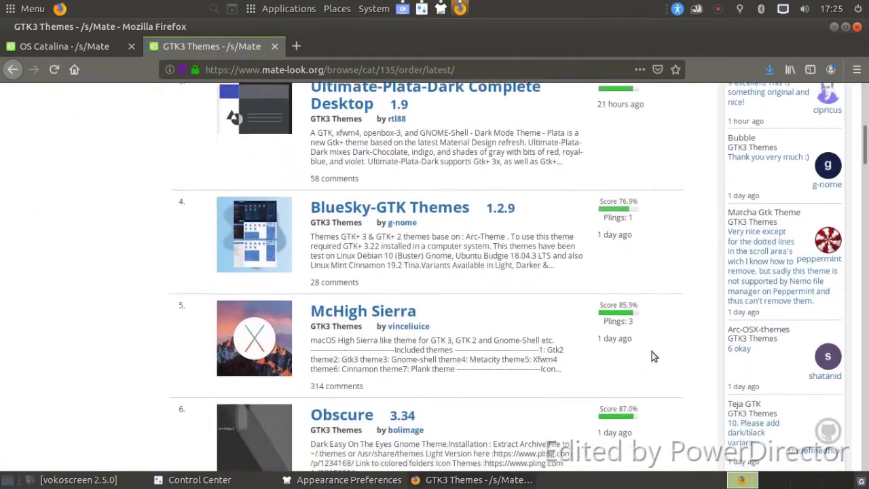
pyautogui.scroll(-2, 652, 356)
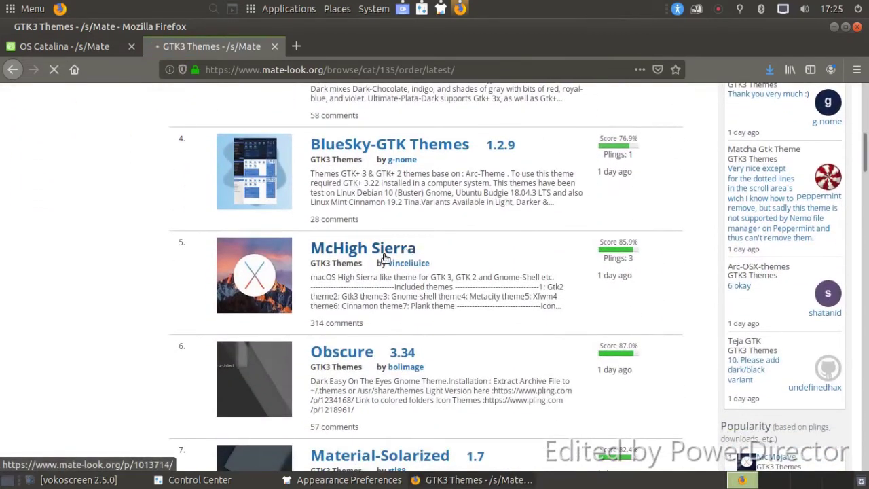
pyautogui.click(359, 257)
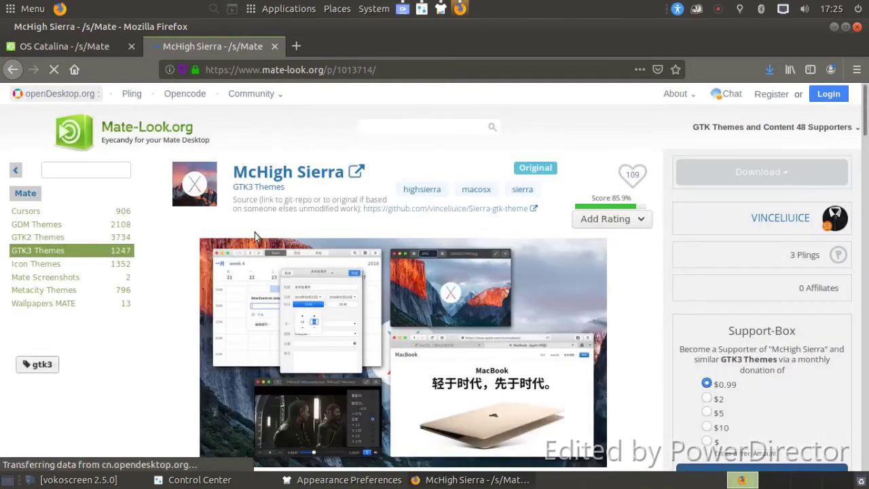
pyautogui.scroll(-4, 255, 232)
pyautogui.scroll(-3, 296, 285)
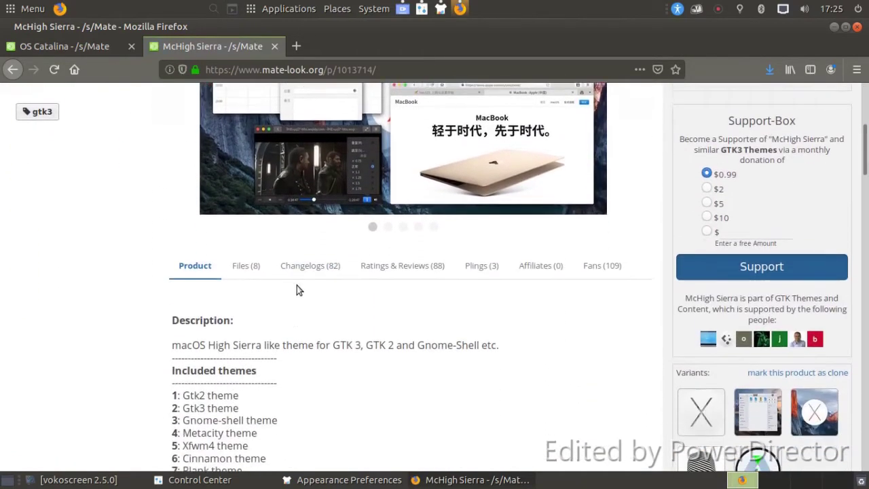
# Download Sierra-light.tar.xz from the McHigh Sierra theme's files and save it
pyautogui.scroll(2, 281, 353)
pyautogui.click(261, 343)
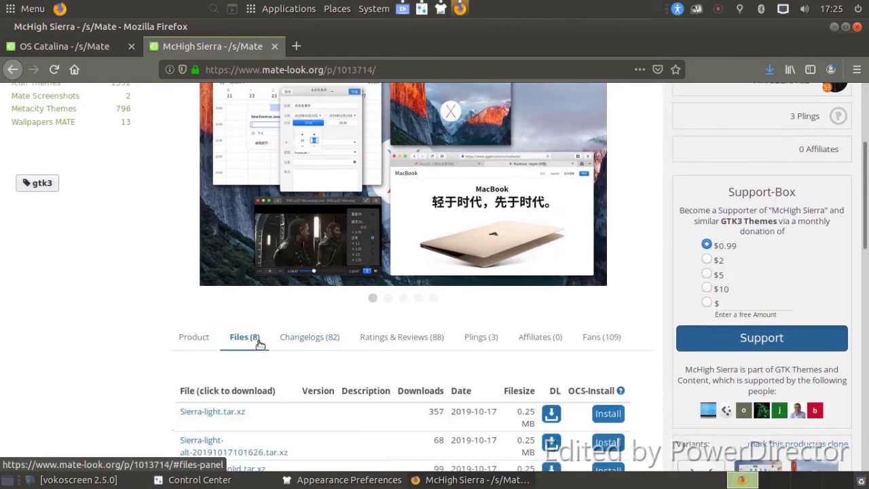
pyautogui.click(555, 412)
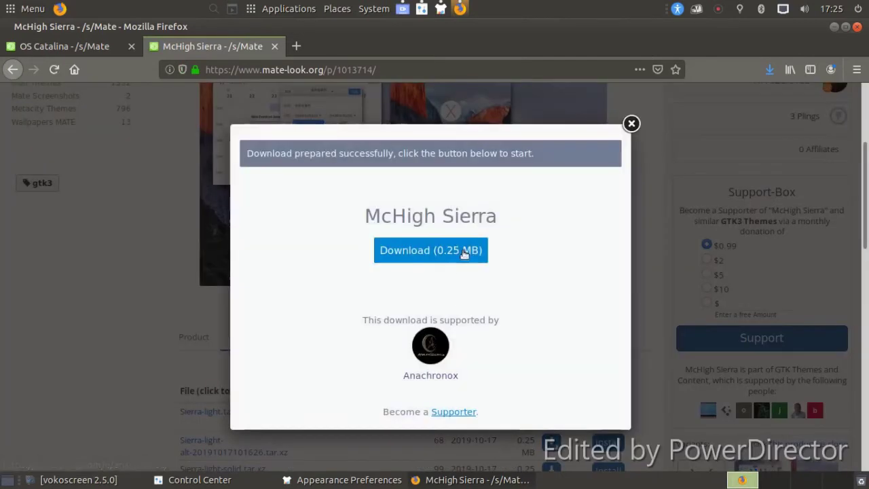
pyautogui.click(462, 250)
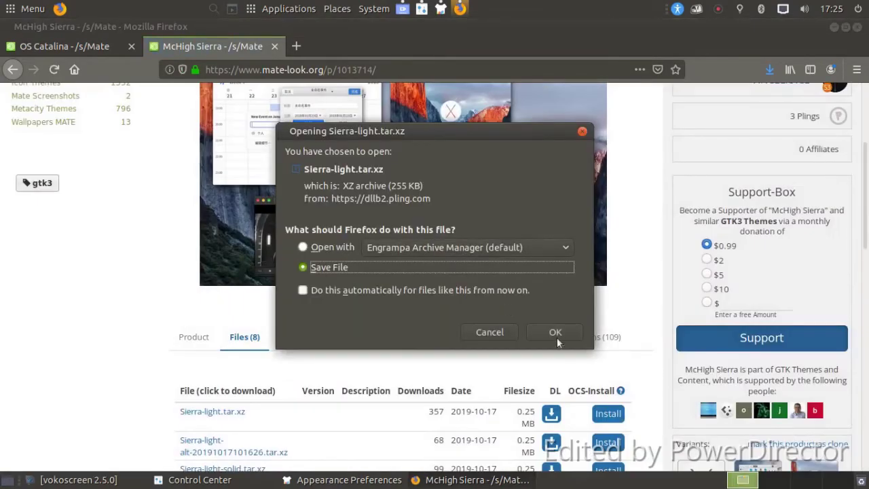
pyautogui.click(555, 332)
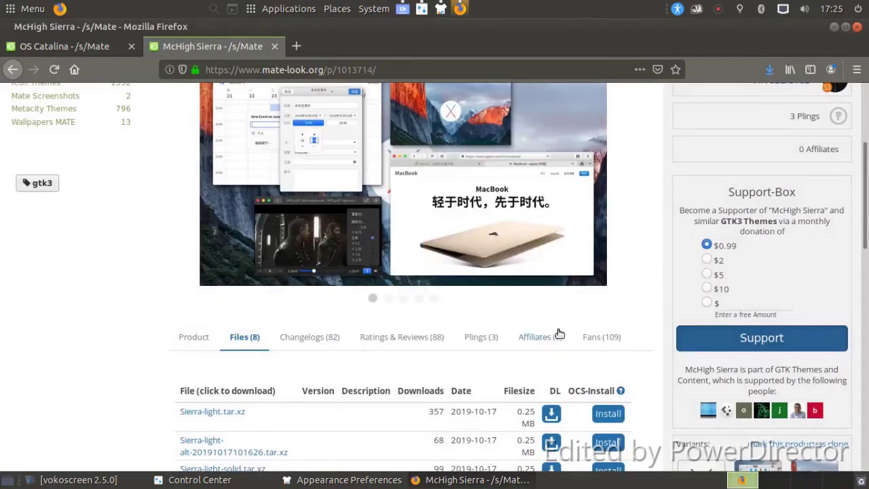
# Close the browser with both its tabs and open the Downloads folder from the home folder on the desktop
pyautogui.click(857, 27)
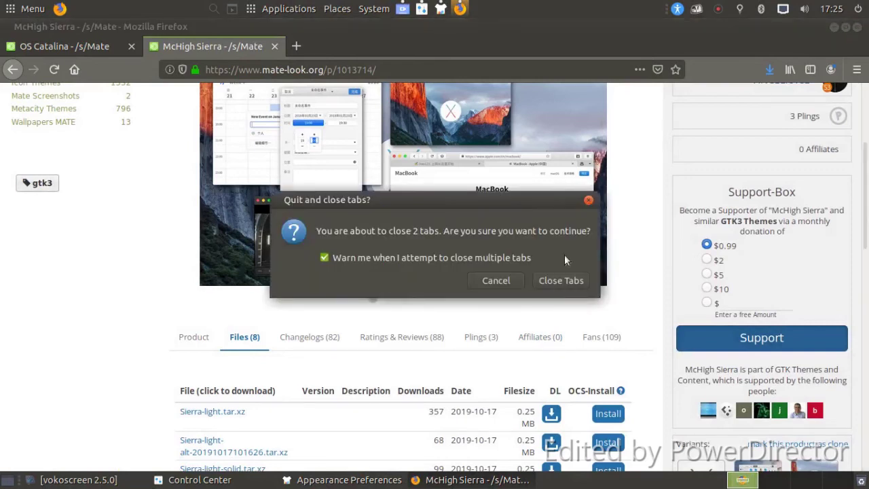
pyautogui.click(561, 280)
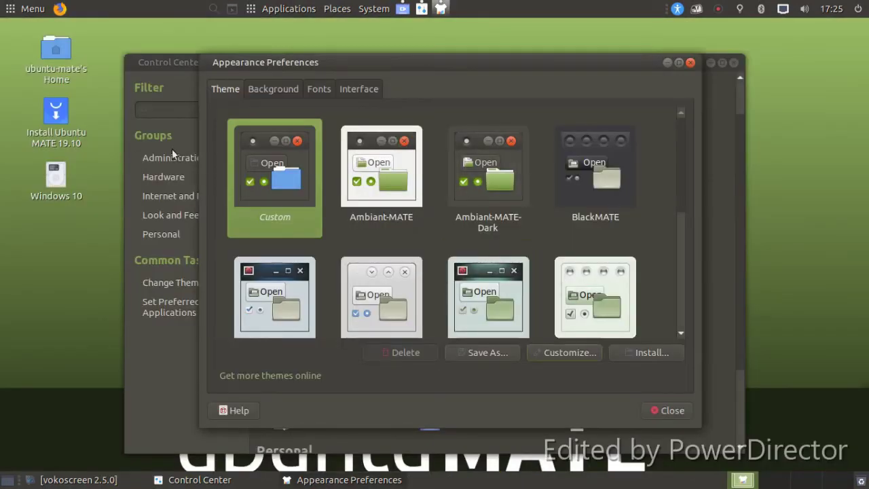
pyautogui.doubleClick(53, 60)
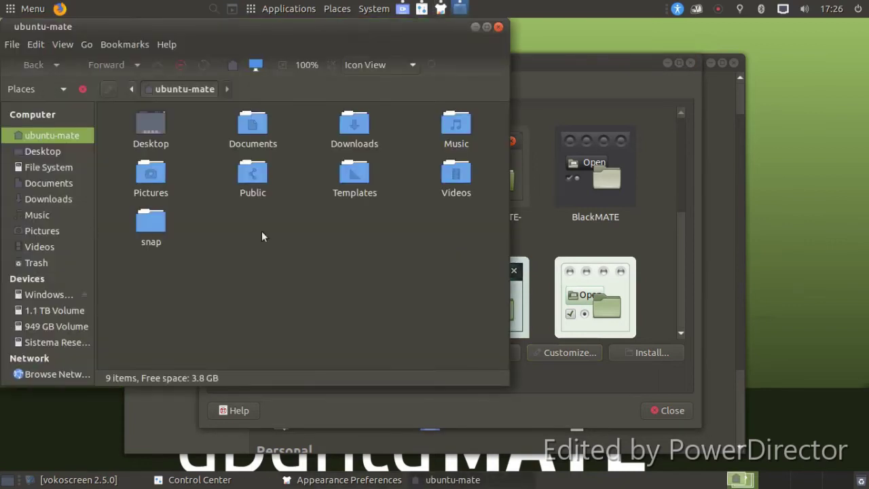
pyautogui.doubleClick(360, 136)
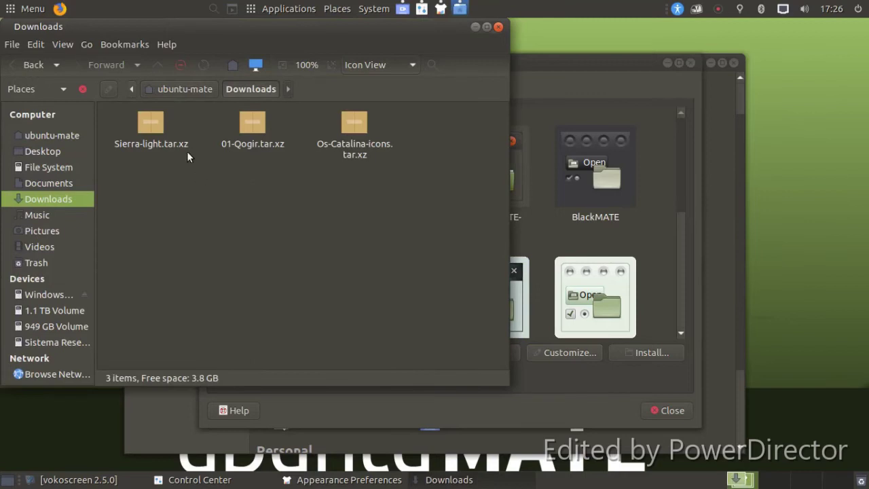
# Install Sierra-light.tar.xz by dropping it from Downloads onto Appearance Preferences, and close the Downloads folder
pyautogui.moveTo(143, 125); pyautogui.dragTo(590, 216)
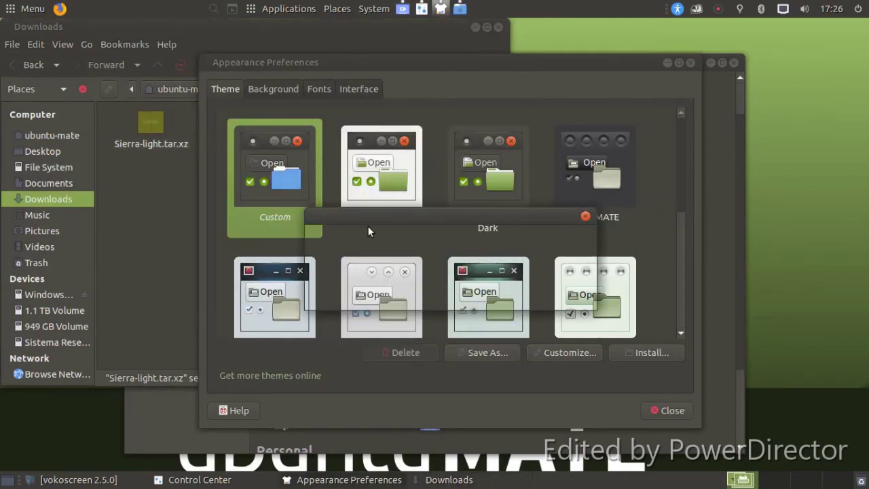
pyautogui.click(436, 296)
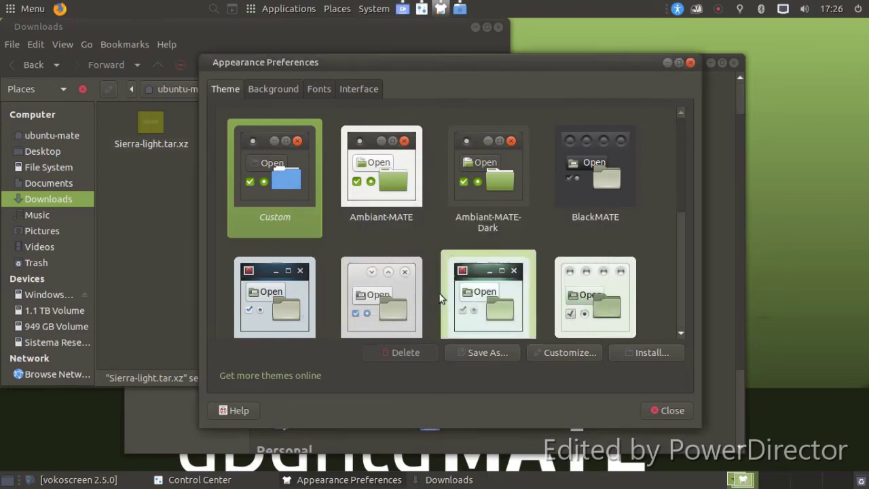
pyautogui.click(139, 236)
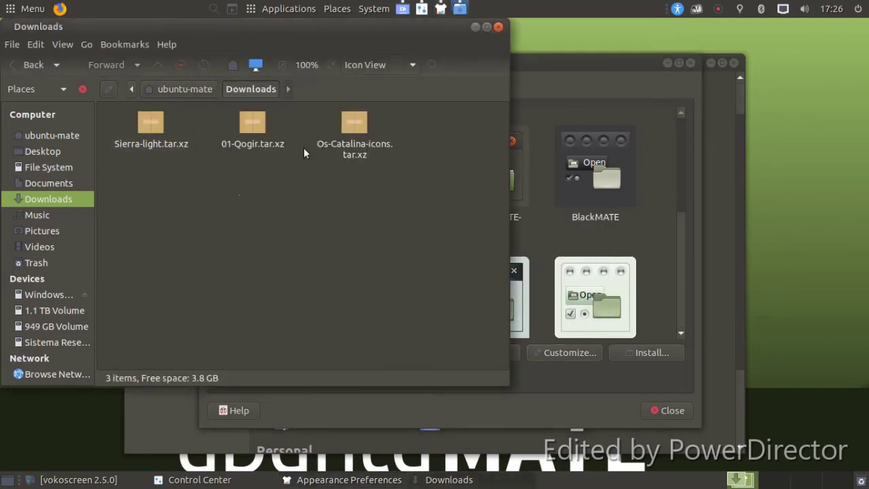
pyautogui.click(498, 28)
# Customize the current theme with the Sierra-light window border and close Appearance Preferences
pyautogui.click(557, 355)
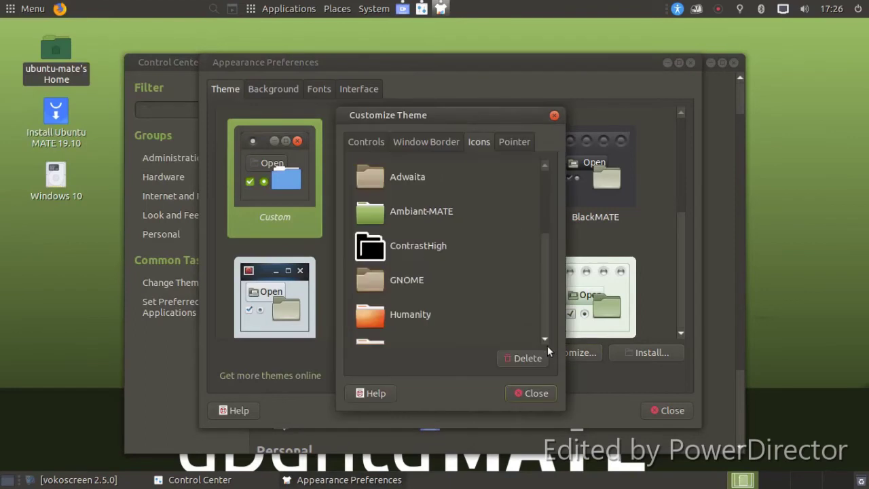
pyautogui.click(416, 133)
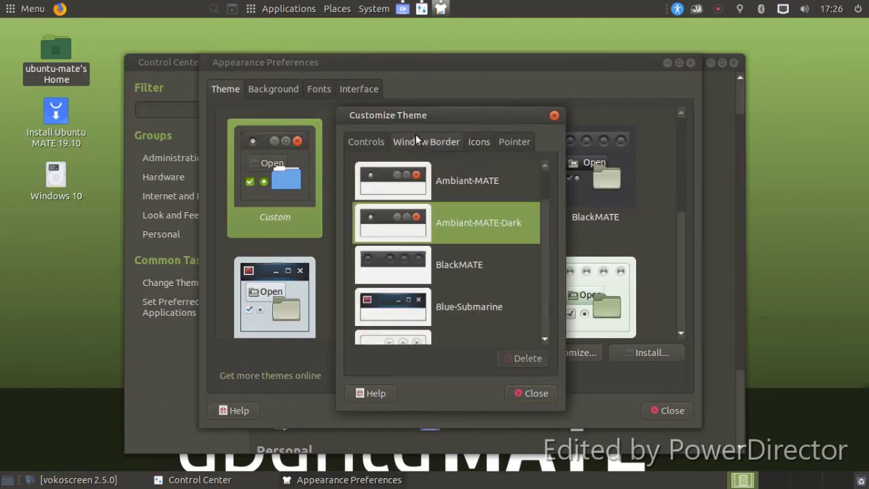
pyautogui.scroll(-5, 401, 243)
pyautogui.scroll(-10, 414, 232)
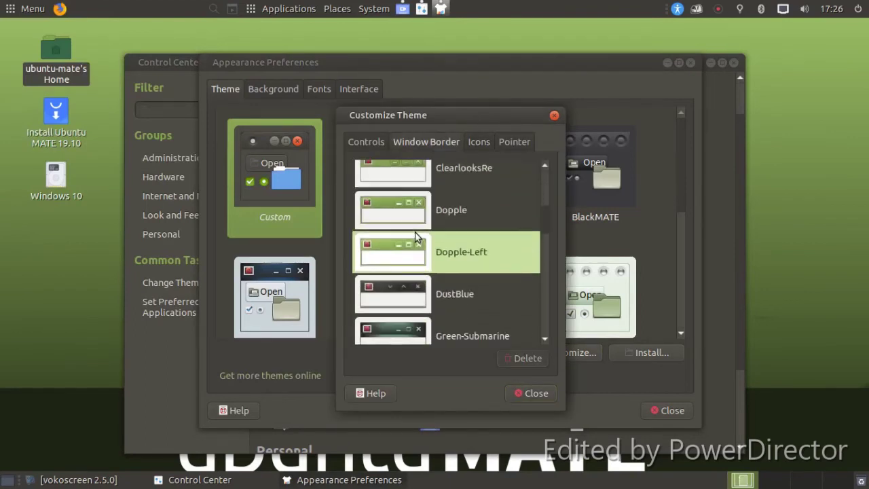
pyautogui.scroll(-2, 411, 233)
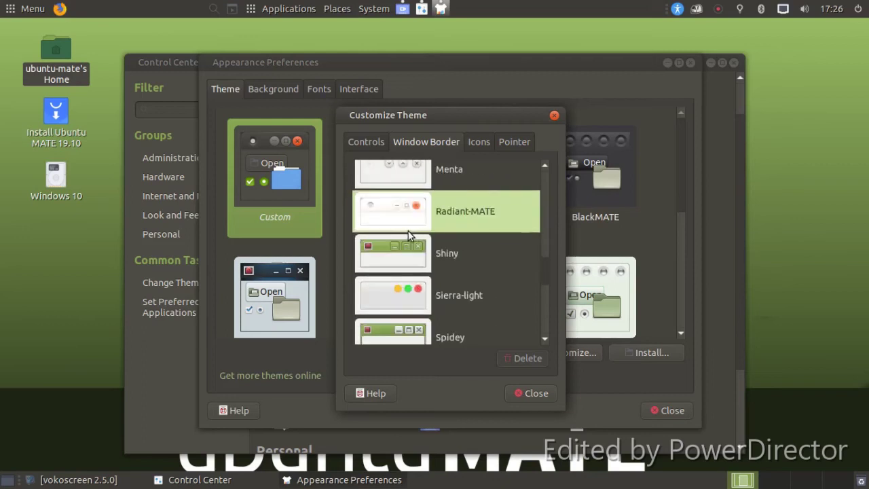
pyautogui.click(430, 295)
pyautogui.click(532, 393)
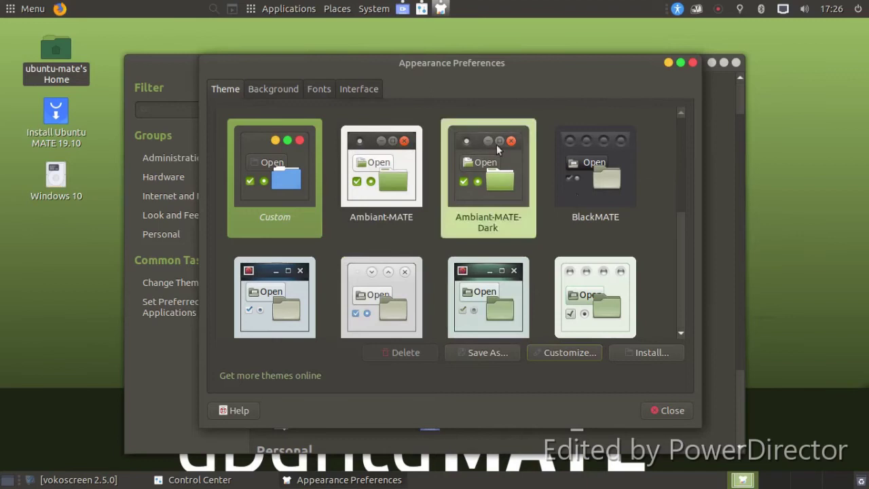
pyautogui.click(667, 409)
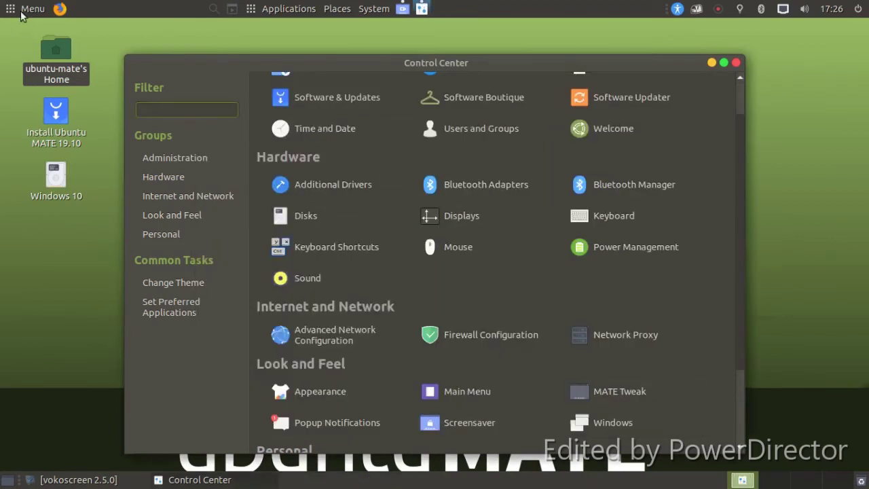
# Look through the main menu's categories with the applied icons and close the Control Center
pyautogui.click(21, 15)
pyautogui.moveTo(38, 143)
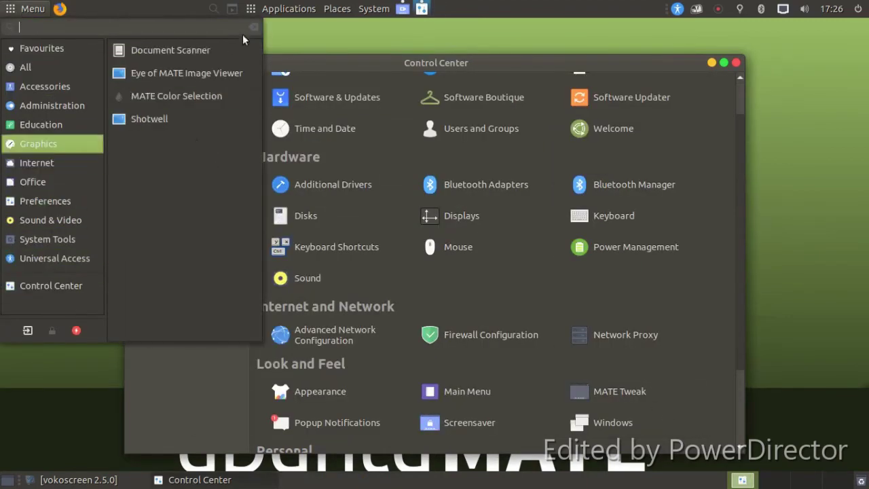
pyautogui.click(183, 392)
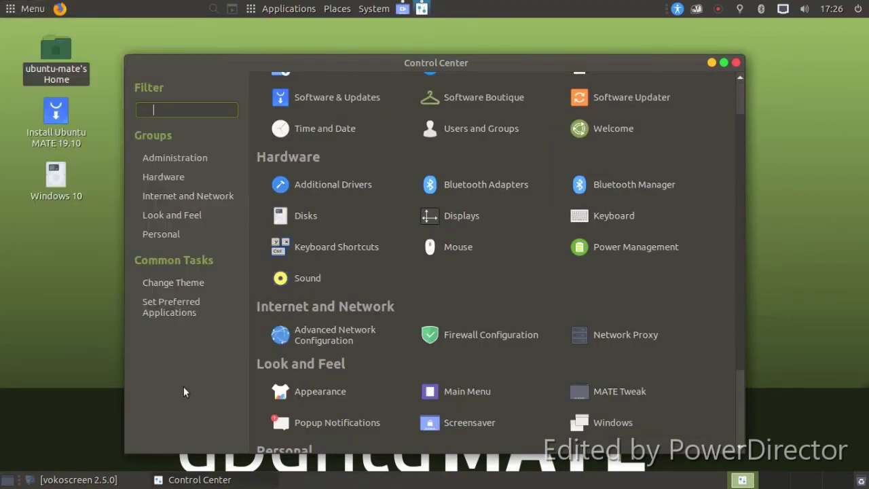
pyautogui.click(736, 63)
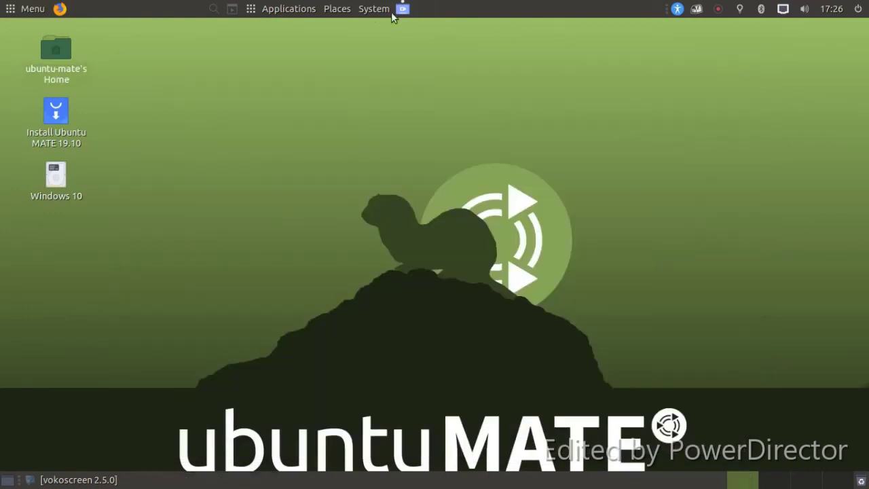
# Look through the Applications, Places and System menus, open the shutdown dialog and dismiss it
pyautogui.click(275, 10)
pyautogui.moveTo(353, 8)
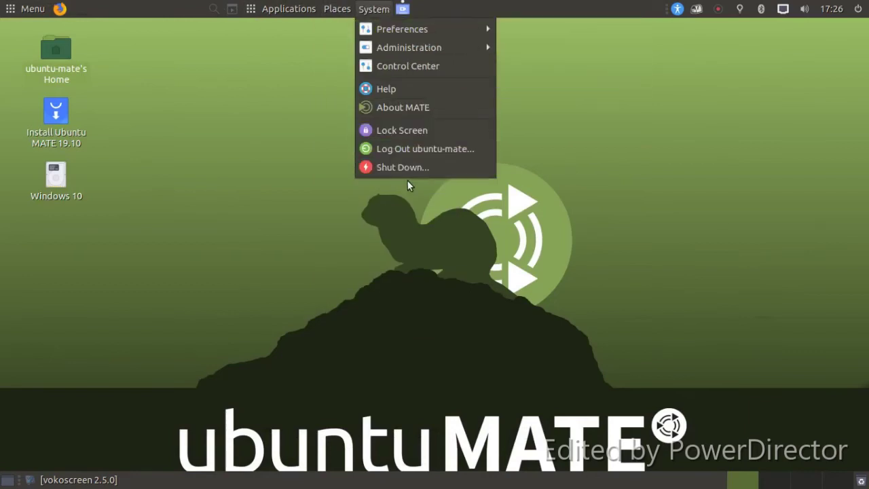
pyautogui.click(414, 167)
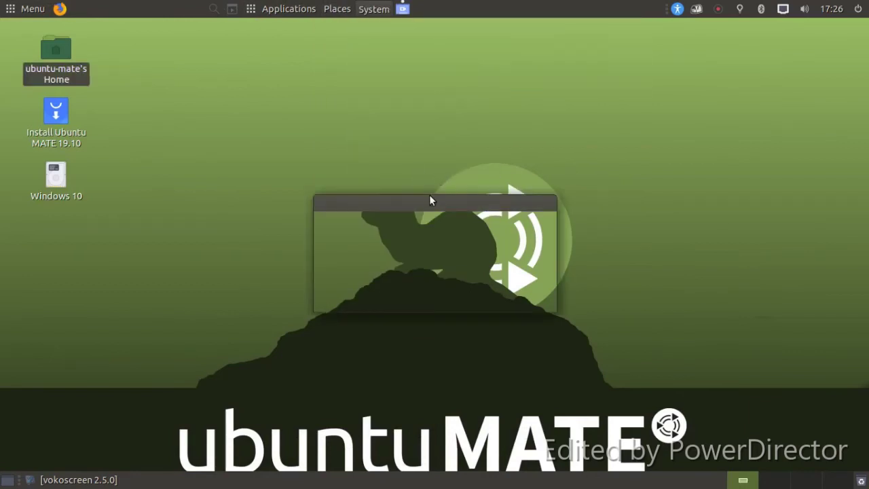
pyautogui.click(458, 303)
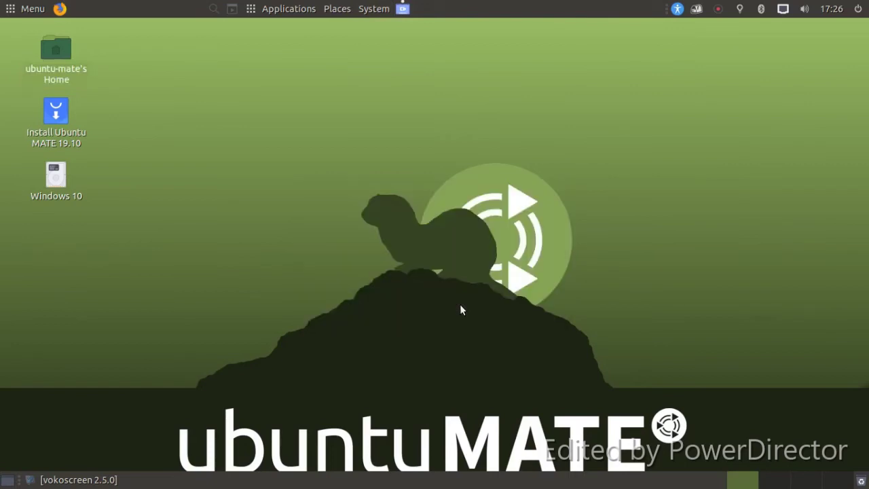
# Look through the available desktop backgrounds from the desktop and close Appearance Preferences without choosing one
pyautogui.rightClick(369, 121)
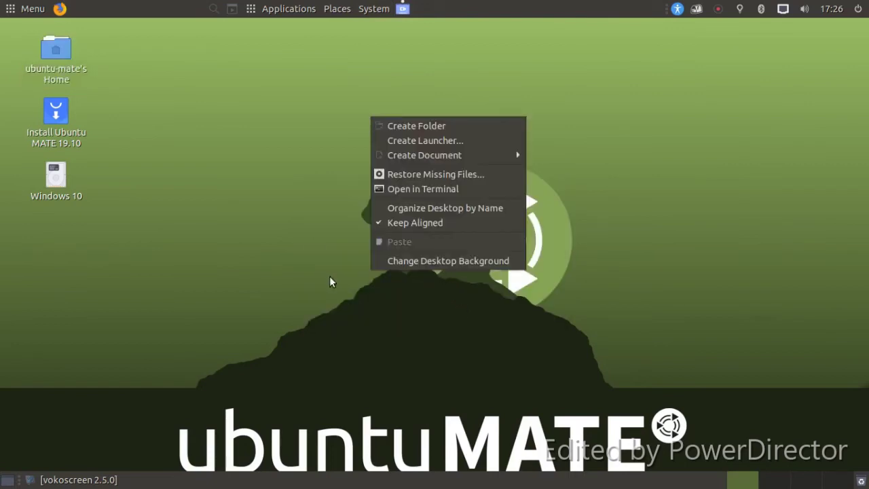
pyautogui.click(400, 261)
pyautogui.scroll(-3, 403, 143)
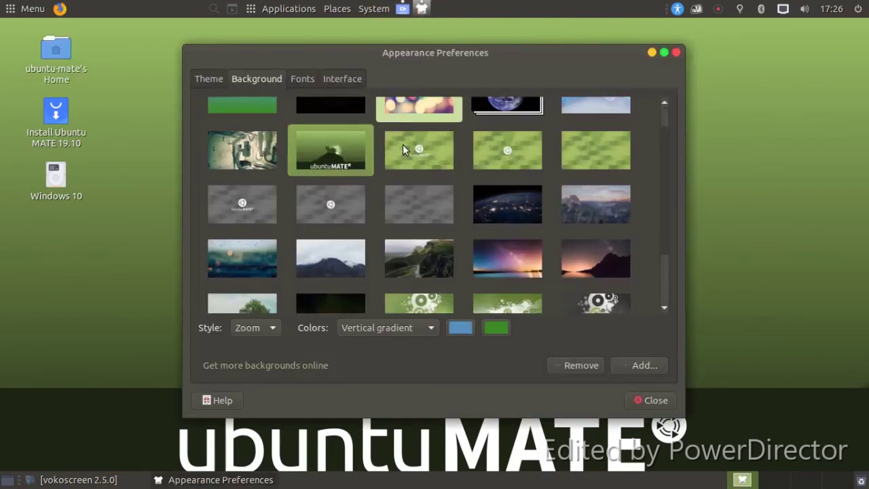
pyautogui.scroll(3, 399, 143)
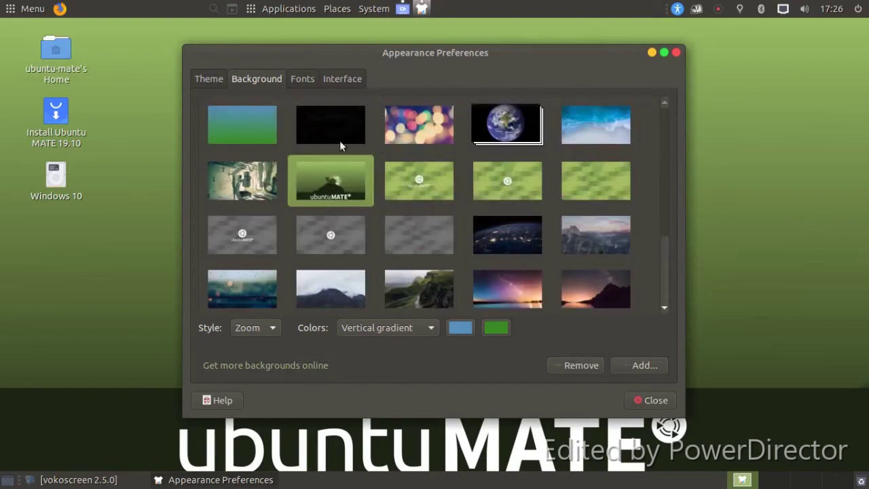
pyautogui.click(676, 53)
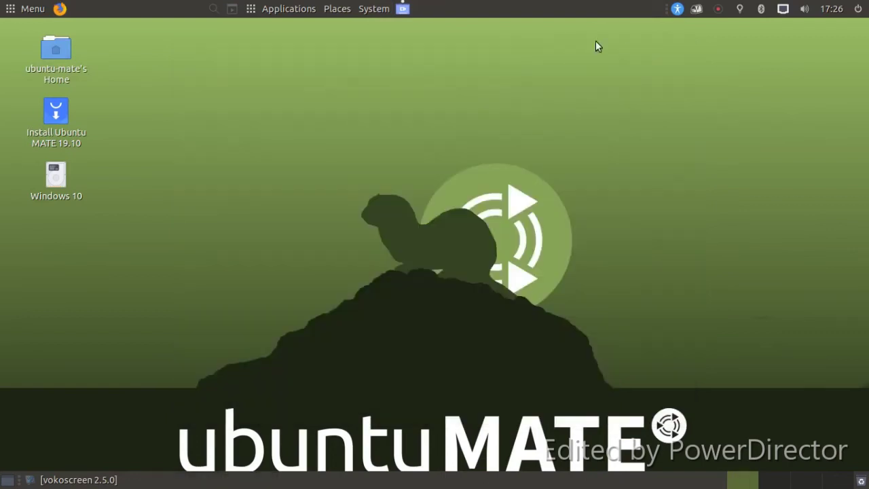
# Open the Control Center and move its window slightly higher on the desktop to view its Look and Feel items
pyautogui.click(10, 11)
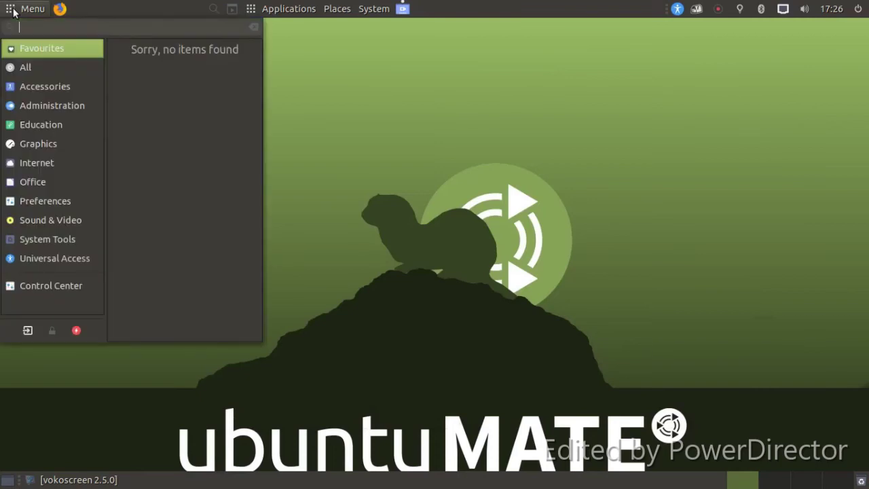
pyautogui.click(36, 283)
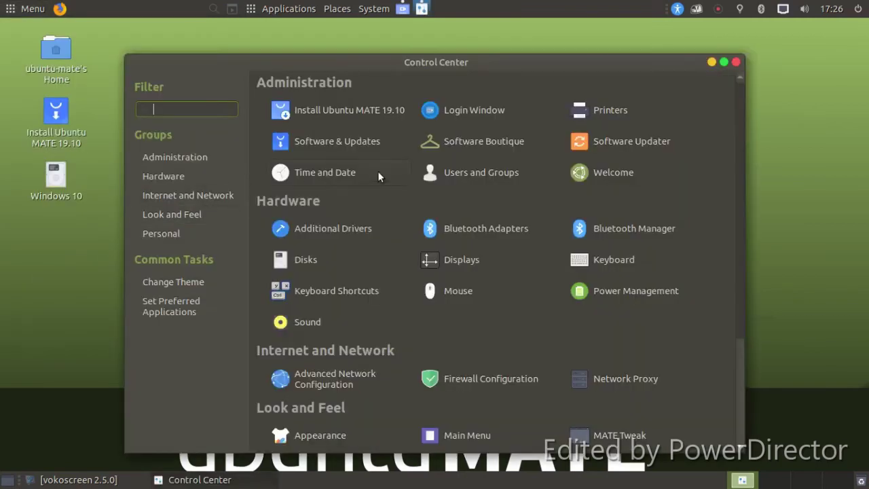
pyautogui.moveTo(396, 63); pyautogui.dragTo(402, 43)
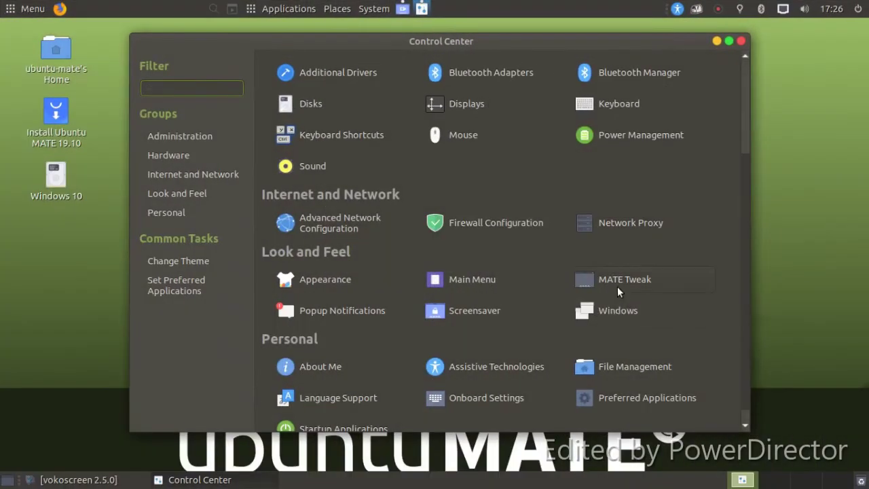
# Enable the Computer desktop icon in MATE Tweak and organize the desktop icons by name
pyautogui.click(617, 285)
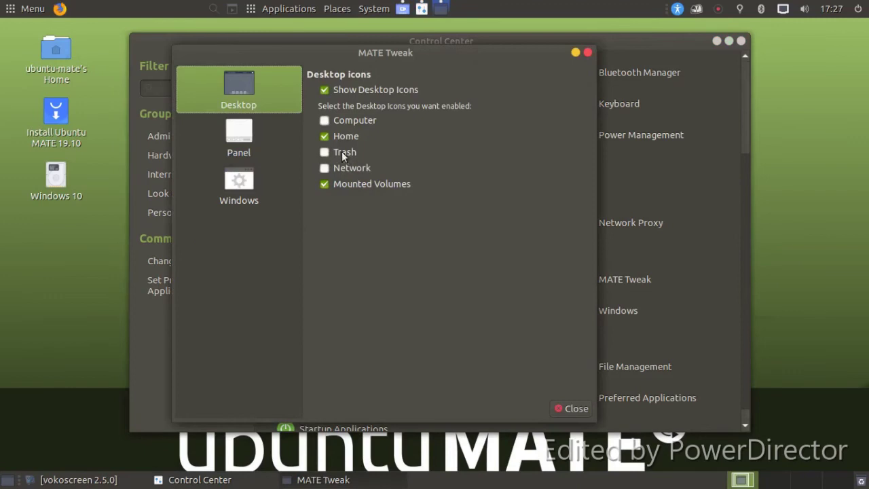
pyautogui.click(337, 126)
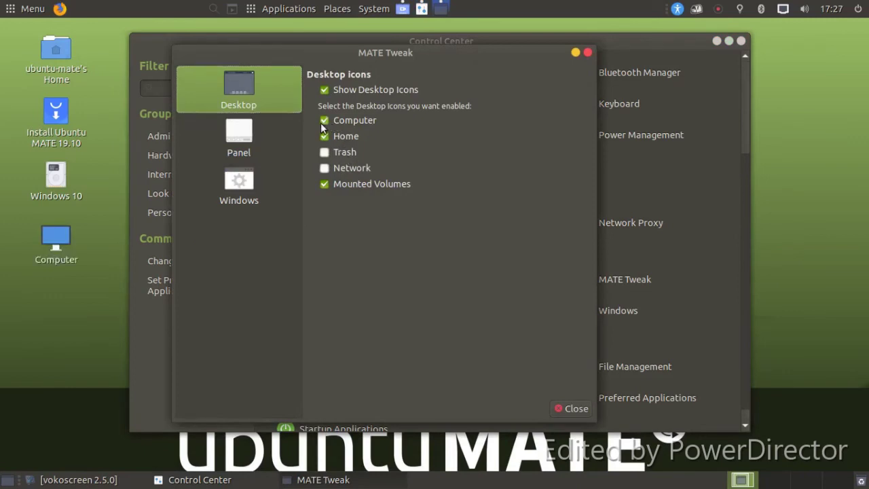
pyautogui.rightClick(100, 225)
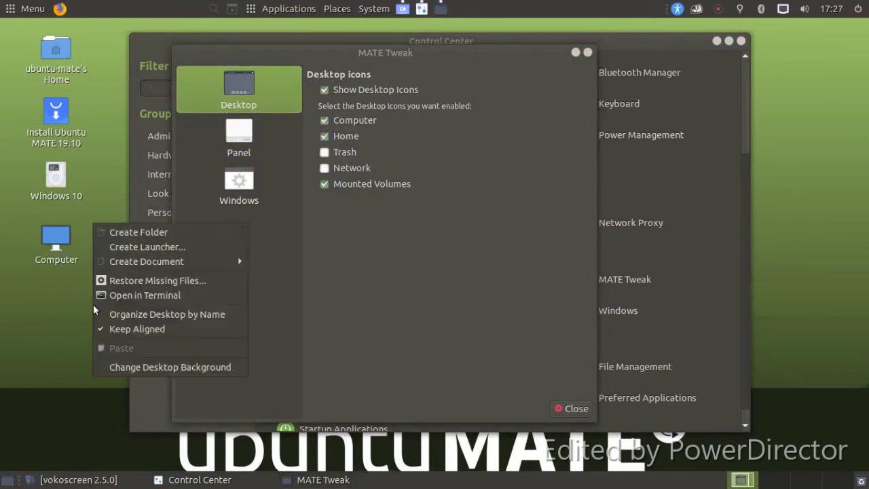
pyautogui.click(115, 312)
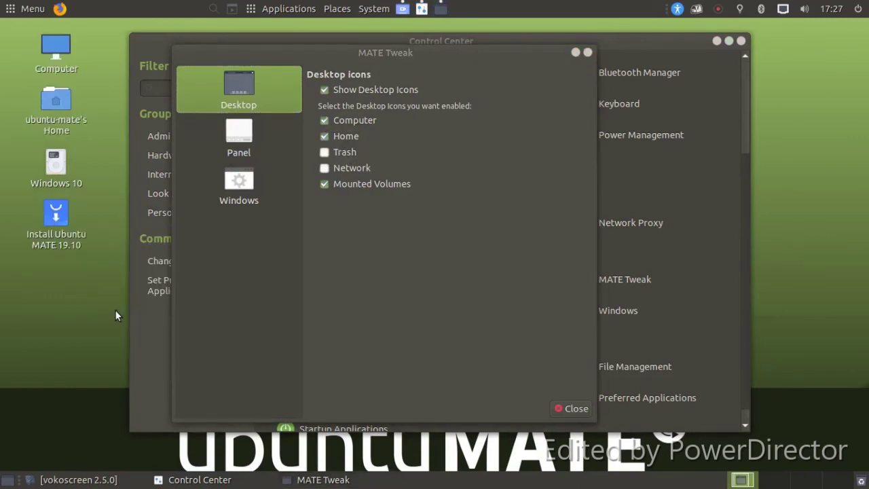
# Set the blue ocean waves and beach image as the desktop background and close Appearance Preferences
pyautogui.click(287, 138)
pyautogui.rightClick(55, 317)
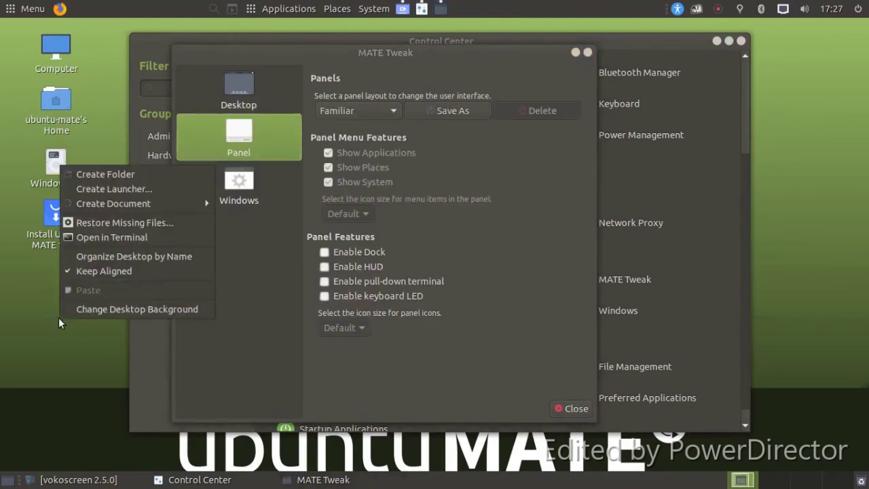
pyautogui.click(109, 310)
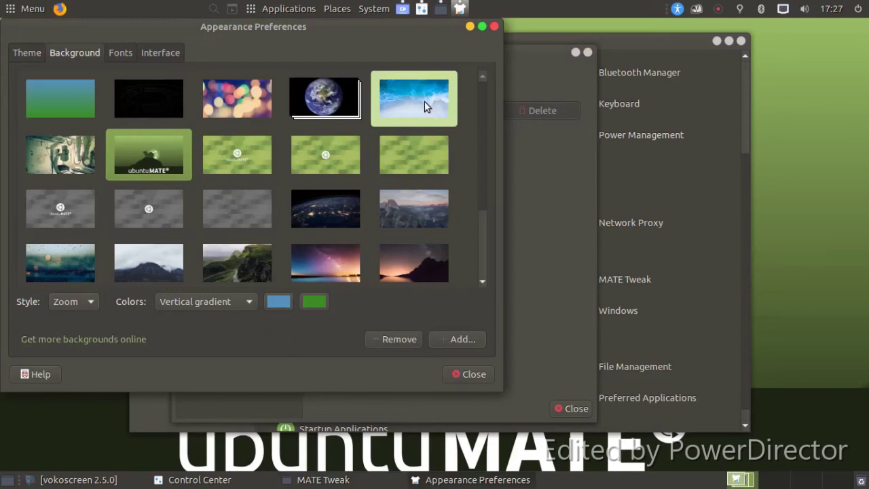
pyautogui.click(425, 105)
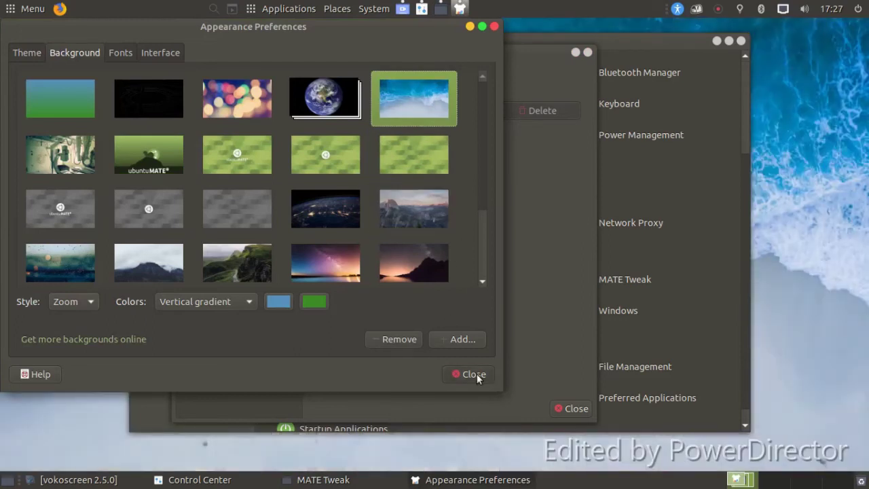
pyautogui.click(474, 374)
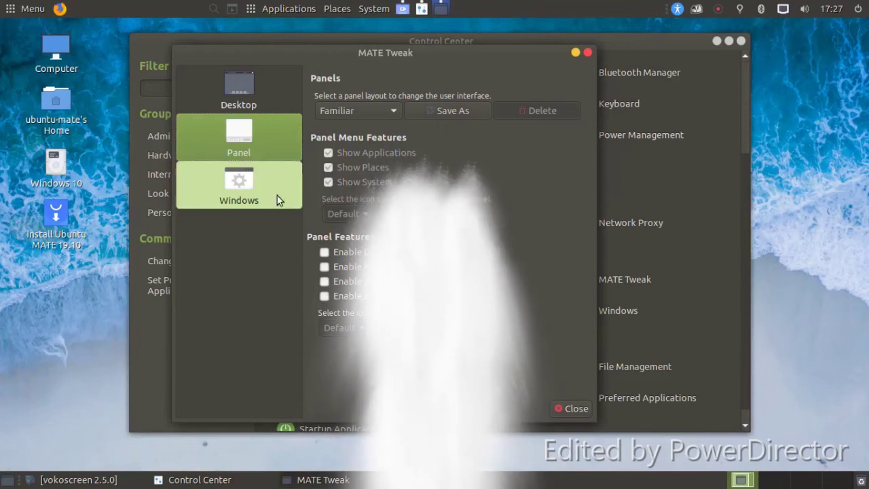
# Switch the panel layout to Netbook in MATE Tweak and look through the main menu's categories
pyautogui.click(246, 182)
pyautogui.click(244, 147)
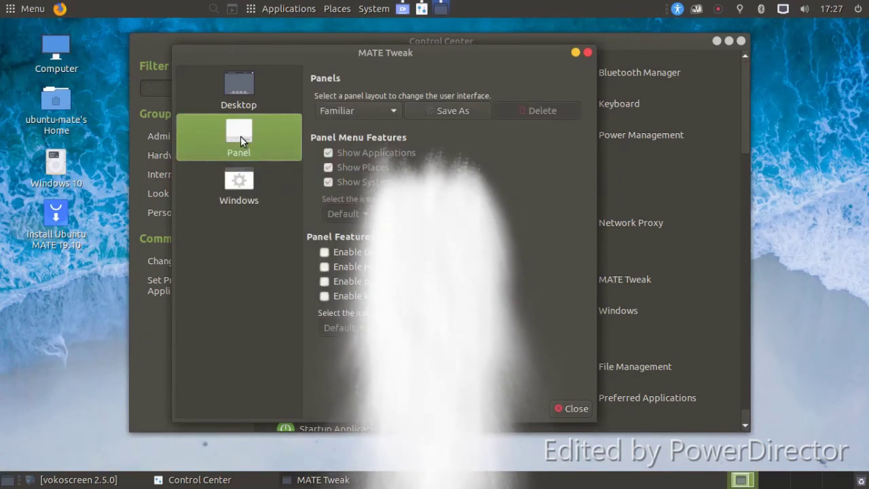
pyautogui.click(384, 111)
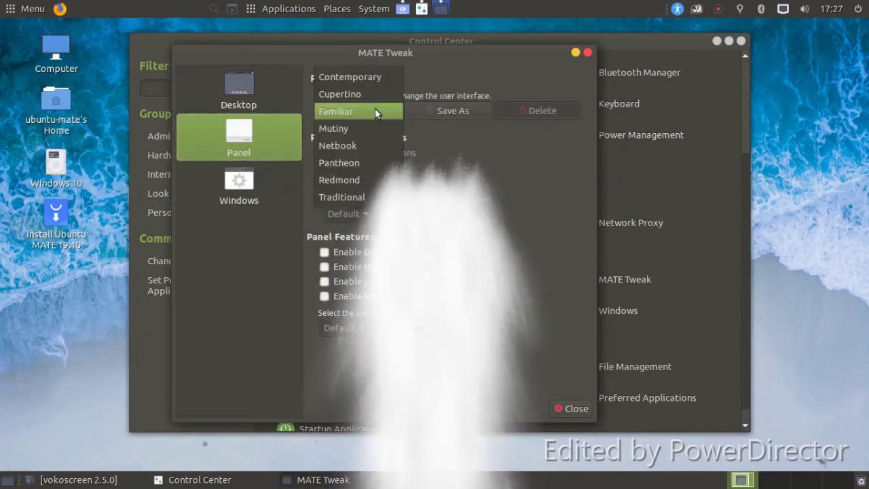
pyautogui.click(360, 144)
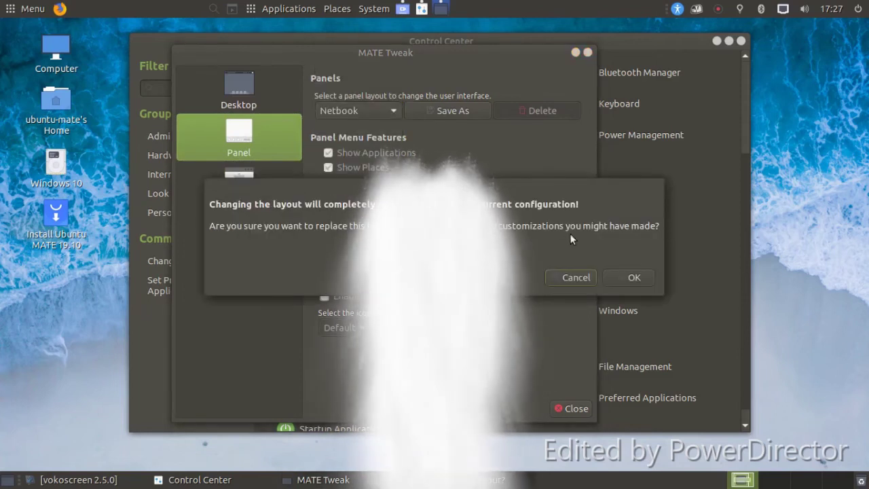
pyautogui.click(633, 275)
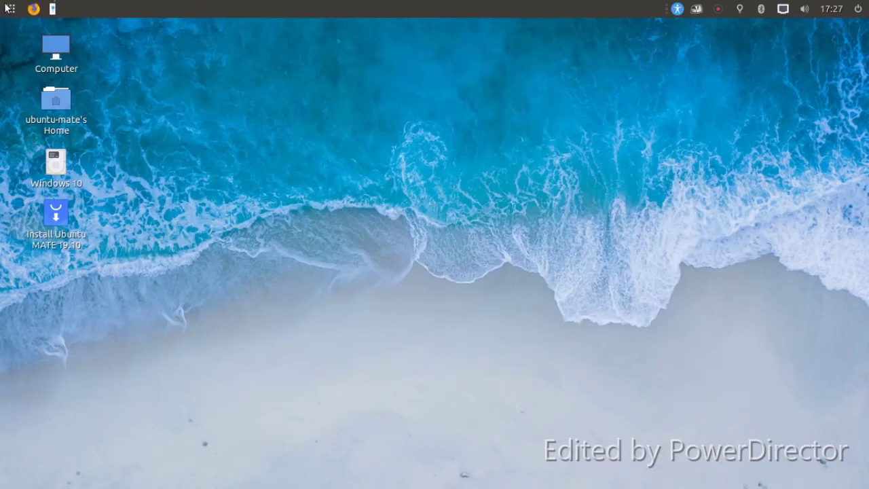
pyautogui.click(7, 8)
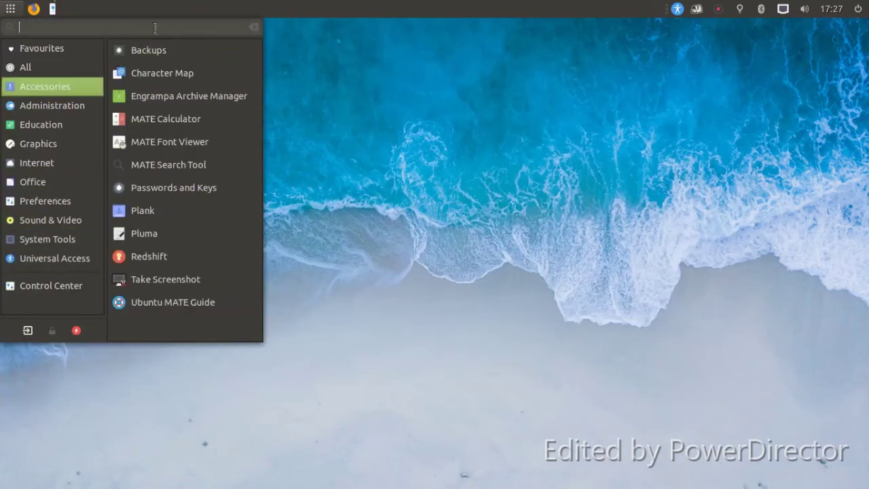
pyautogui.click(441, 89)
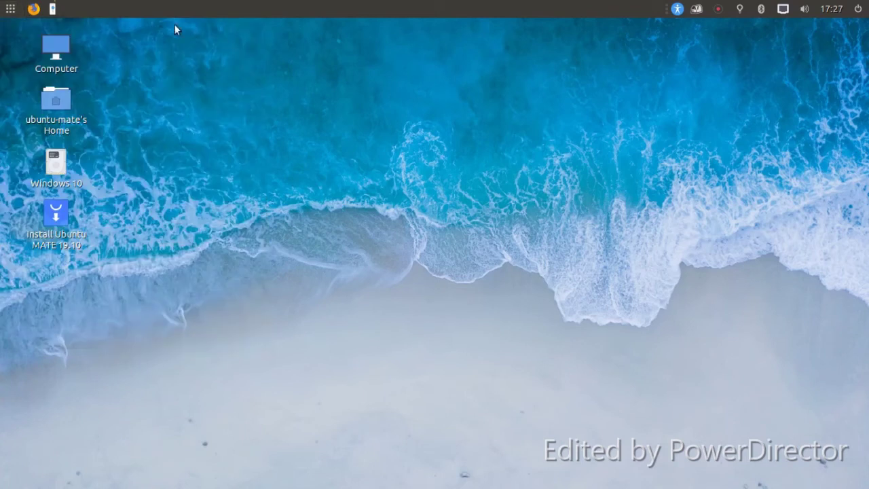
# Reopen MATE Tweak from the Control Center and switch the panel layout to Traditional
pyautogui.click(13, 9)
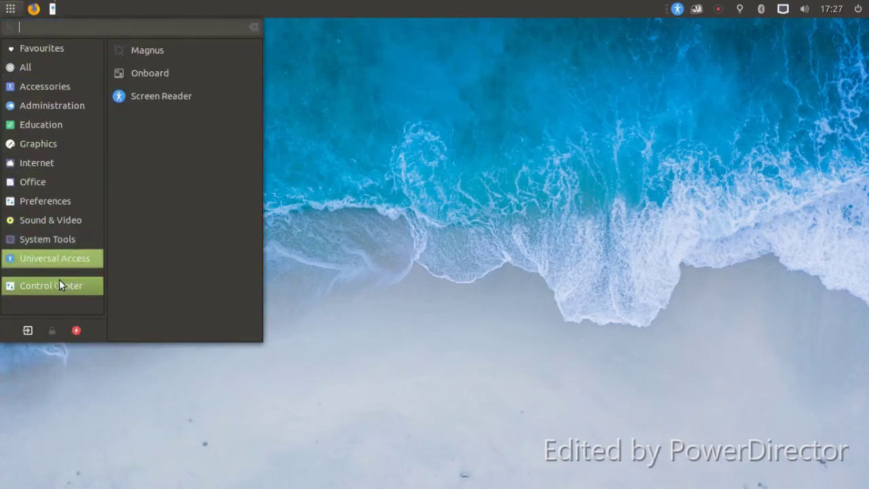
pyautogui.click(59, 285)
pyautogui.click(648, 280)
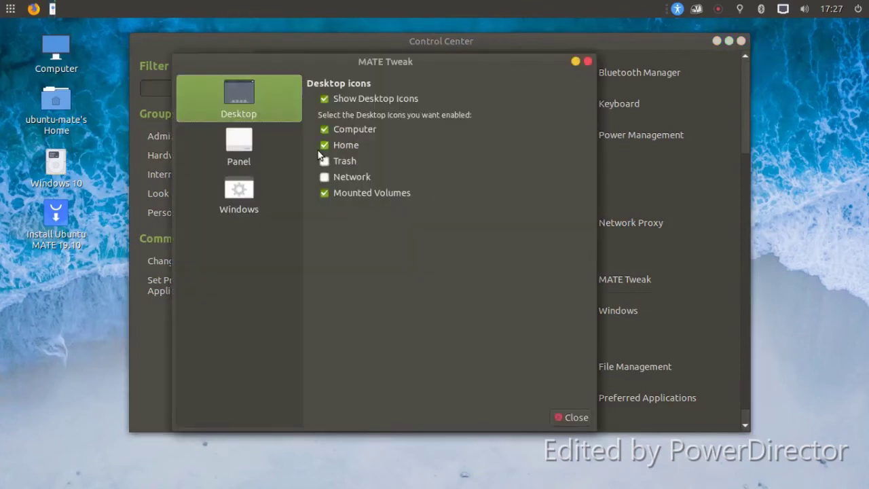
pyautogui.click(274, 150)
pyautogui.click(246, 187)
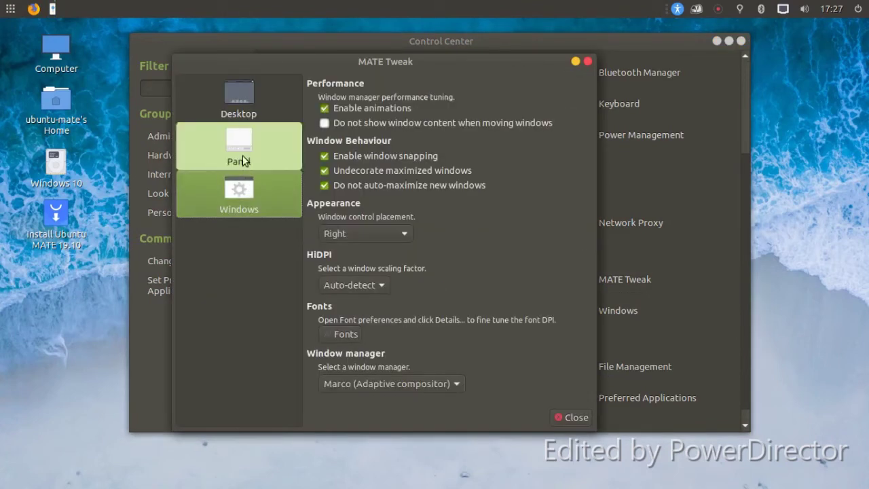
pyautogui.click(242, 160)
pyautogui.click(358, 121)
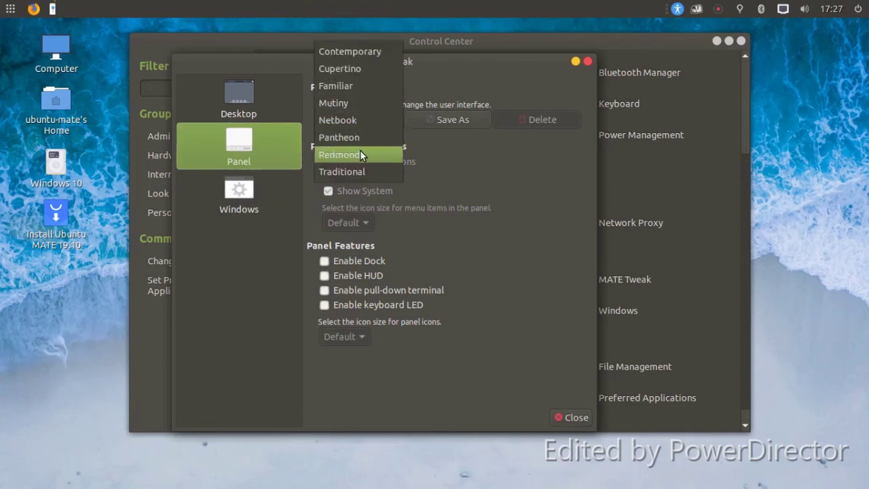
pyautogui.click(351, 171)
pyautogui.click(649, 283)
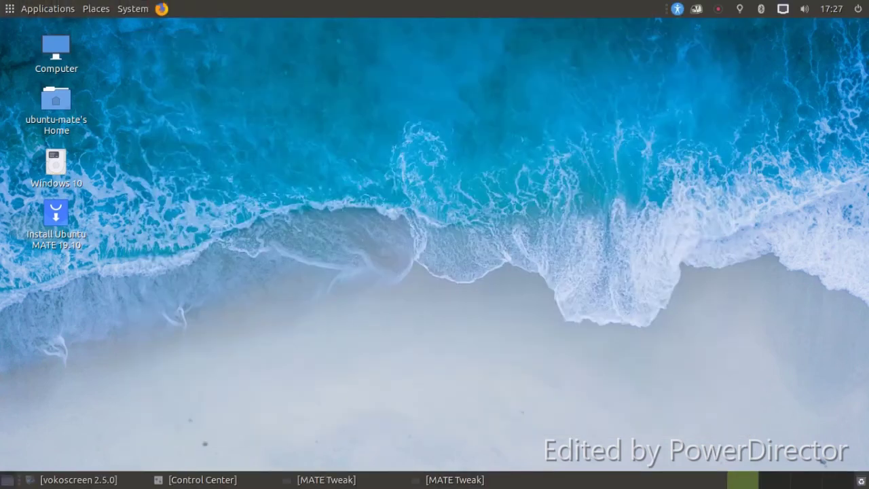
# Look through the Applications and Places menus and launch Plank from the Accessories category
pyautogui.hotkey('alt', 'F1')
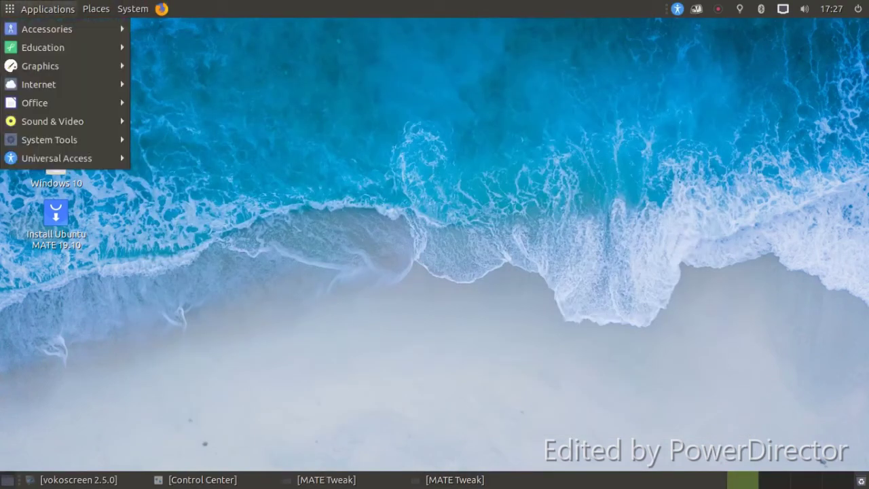
pyautogui.press('Left')
pyautogui.press('Left')
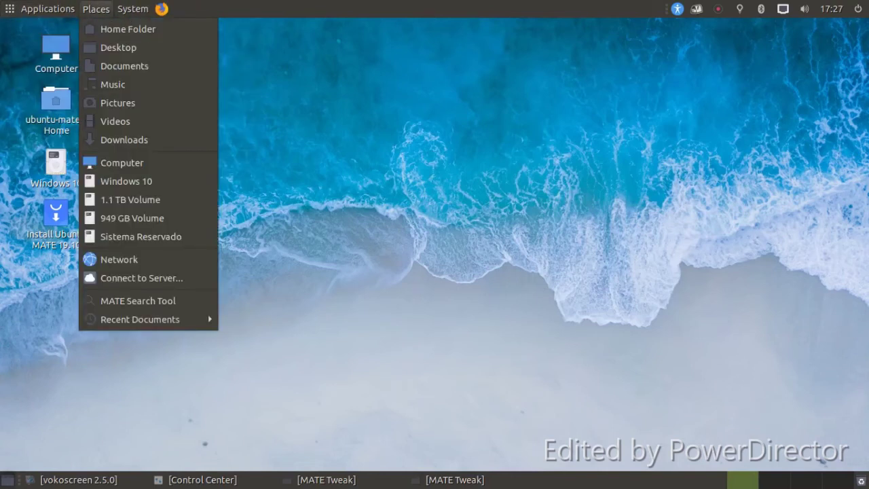
pyautogui.press('Left')
pyautogui.press('Down')
pyautogui.press('Down')
pyautogui.press('Up')
pyautogui.press('Right')
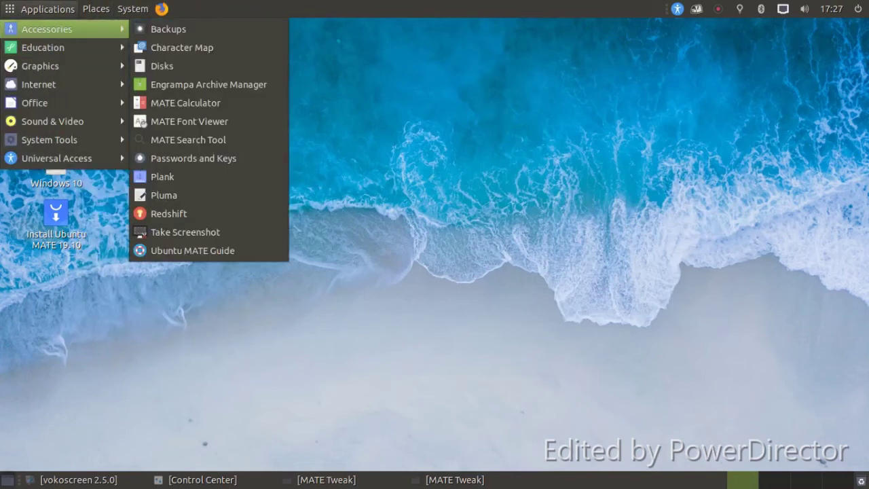
pyautogui.press('Down')
pyautogui.press('Down')
pyautogui.press('Down')
pyautogui.press('Down')
pyautogui.press('Down')
pyautogui.press('Down')
pyautogui.press('Down')
pyautogui.press('Down')
pyautogui.press('Down')
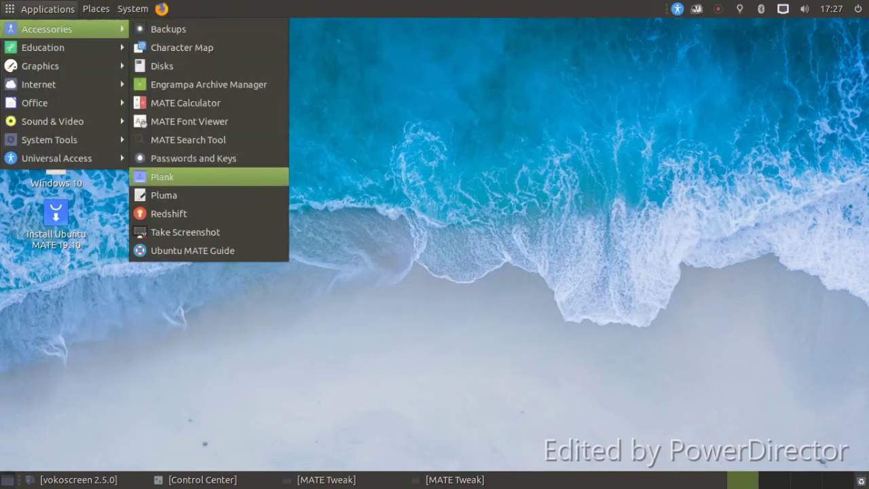
pyautogui.press('Return')
# Open LibreOffice from the Office applications to view its start window, and close it
pyautogui.click(42, 12)
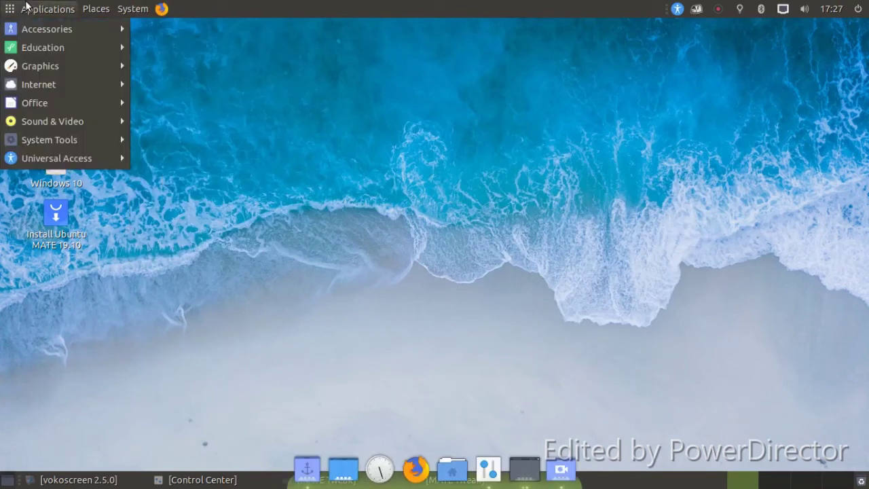
pyautogui.moveTo(131, 103)
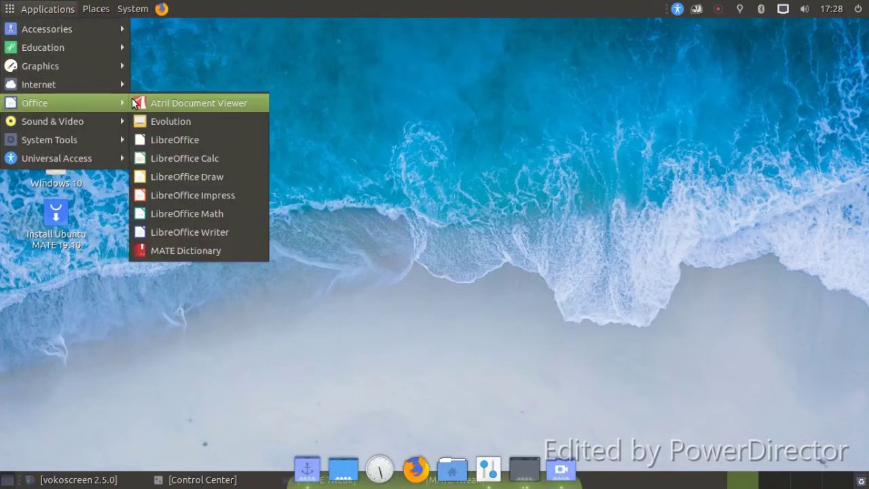
pyautogui.click(231, 140)
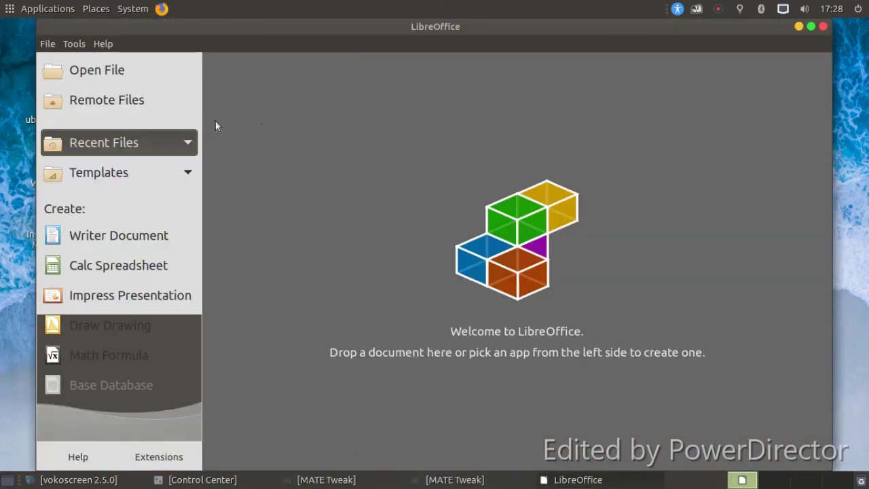
pyautogui.click(823, 27)
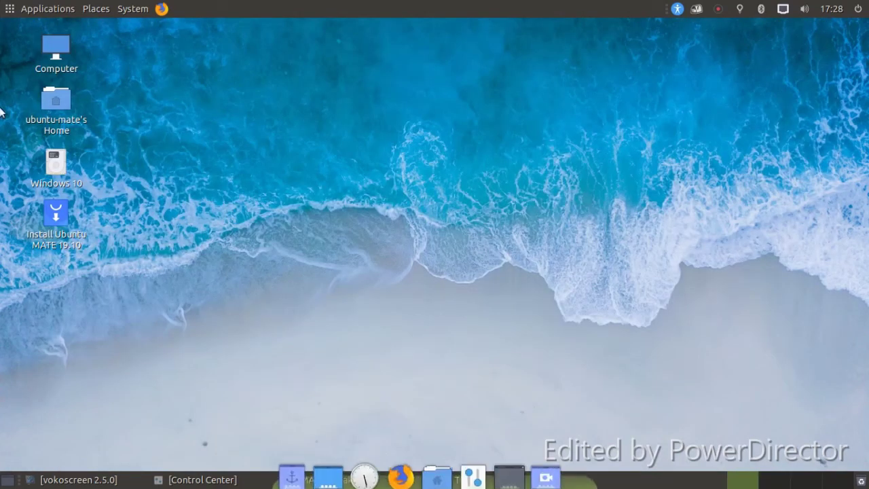
# Open Atril Document Viewer from the Office applications to view its window, and close it
pyautogui.click(53, 12)
pyautogui.moveTo(28, 111)
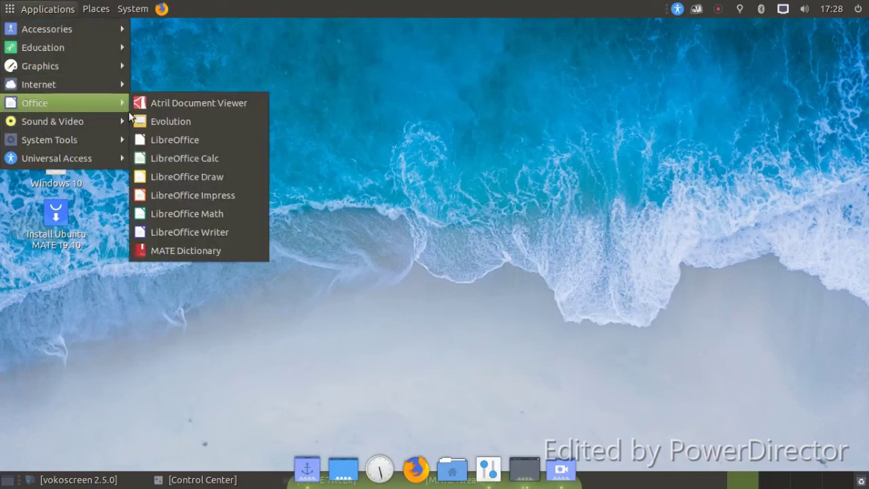
pyautogui.click(247, 102)
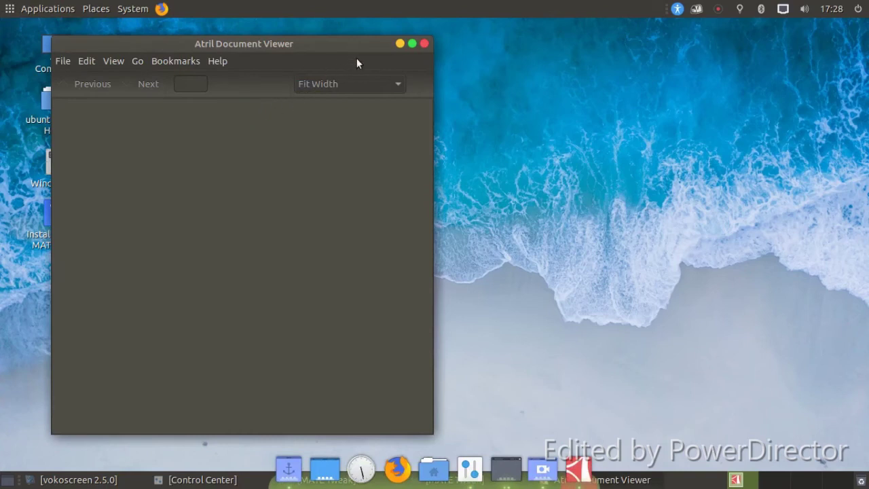
pyautogui.click(426, 43)
# Open MATE Tweak from the Control Center and enable the dock in the panel features
pyautogui.click(96, 8)
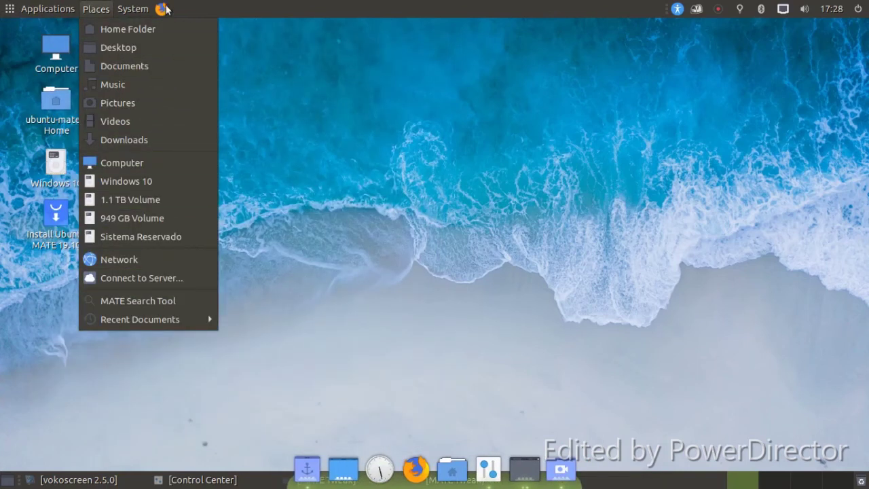
pyautogui.moveTo(138, 5)
pyautogui.click(171, 66)
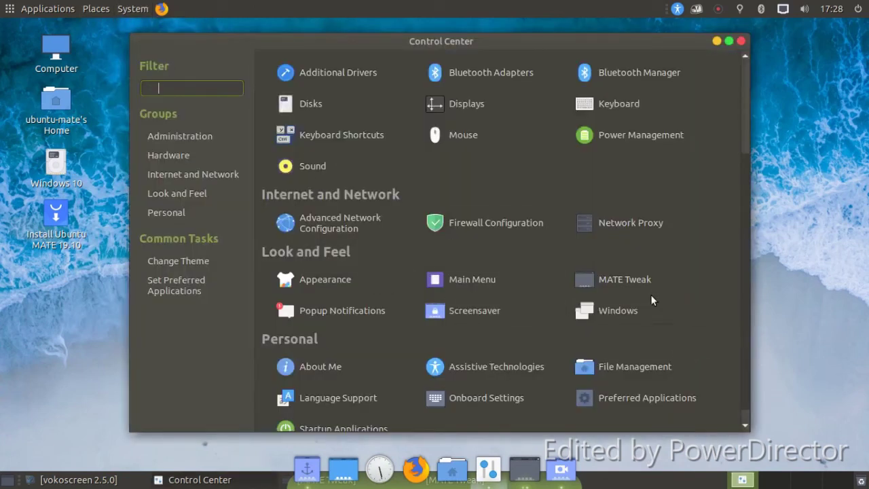
pyautogui.click(632, 273)
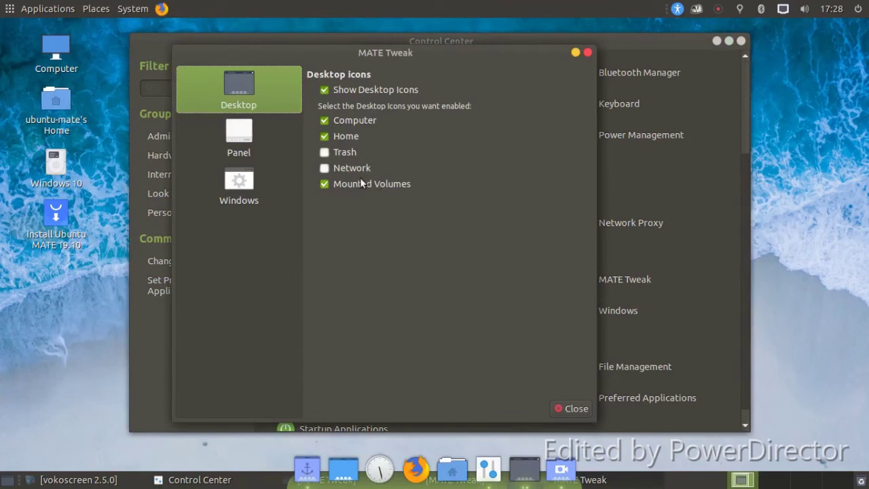
pyautogui.click(248, 149)
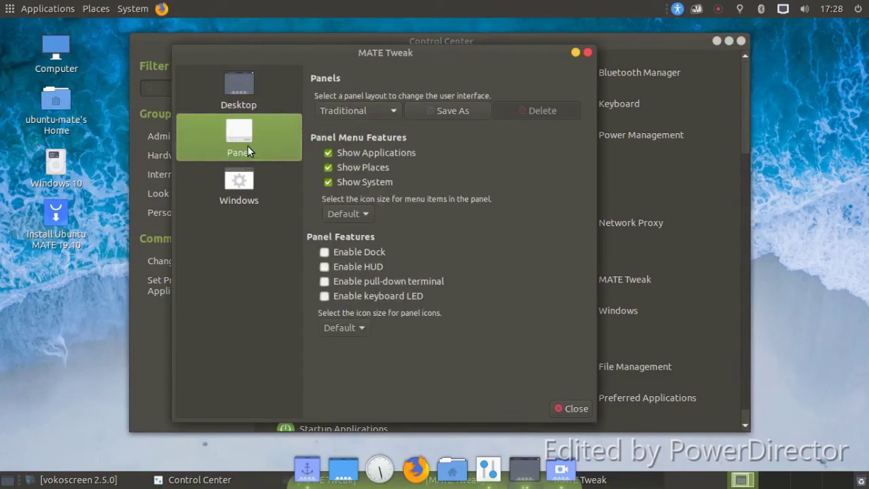
pyautogui.click(324, 252)
# Switch the panel layout to Redmond, accept replacing the current configuration, and look at the new main menu
pyautogui.click(225, 188)
pyautogui.click(225, 136)
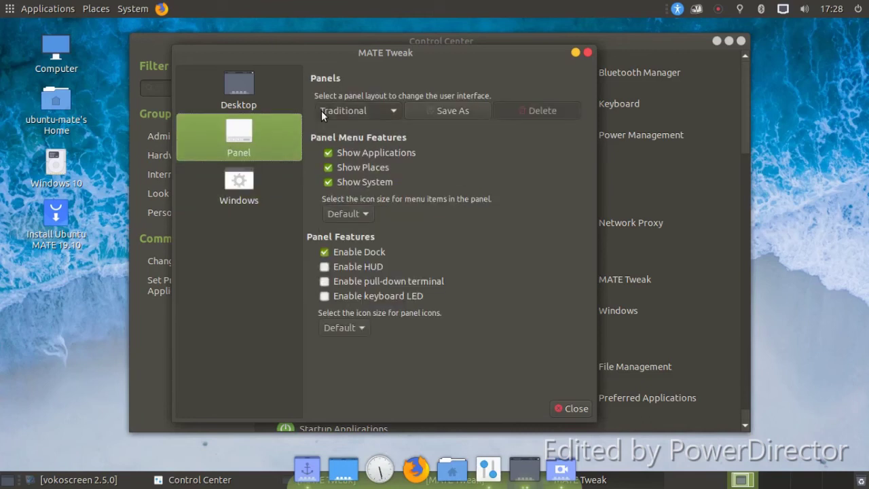
pyautogui.click(343, 110)
pyautogui.click(336, 94)
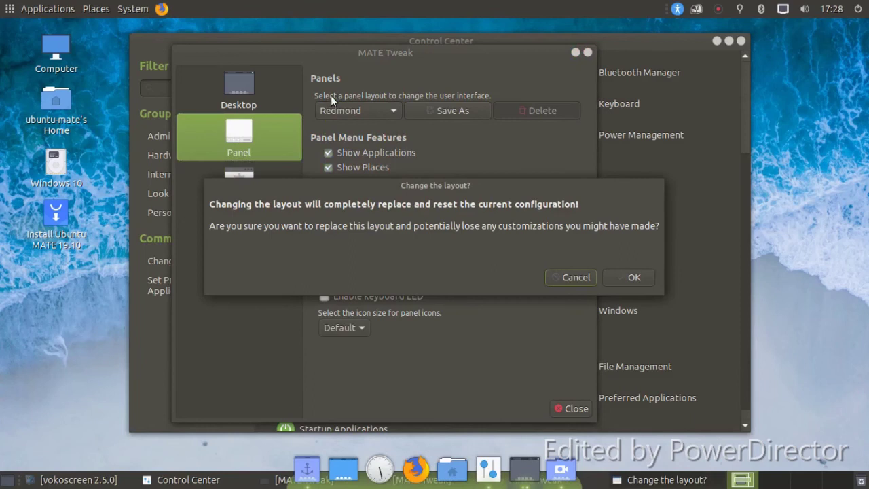
pyautogui.click(645, 273)
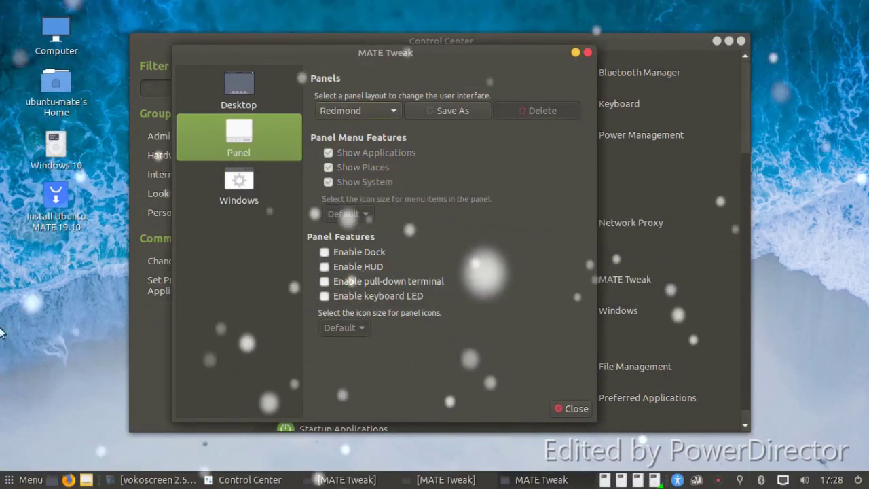
pyautogui.click(24, 478)
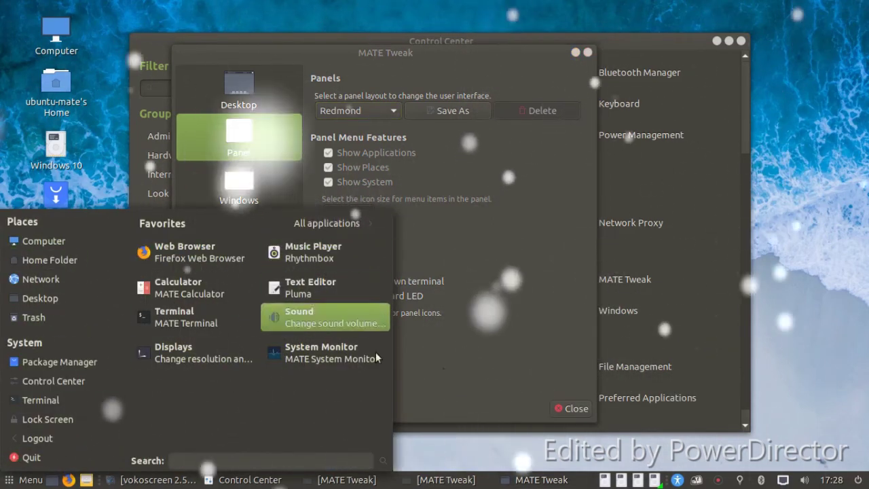
pyautogui.click(571, 408)
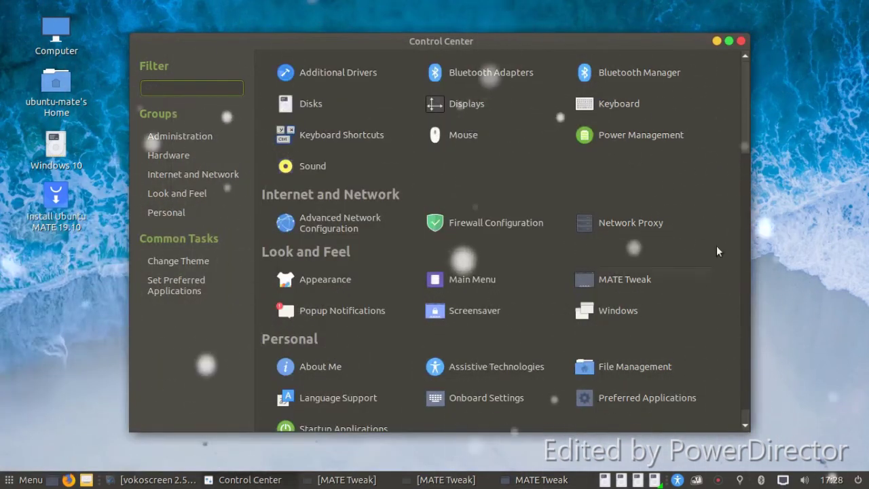
# Close the Control Center and two of the open MATE Tweak windows, cancelling the saving of a named panel layout
pyautogui.click(741, 41)
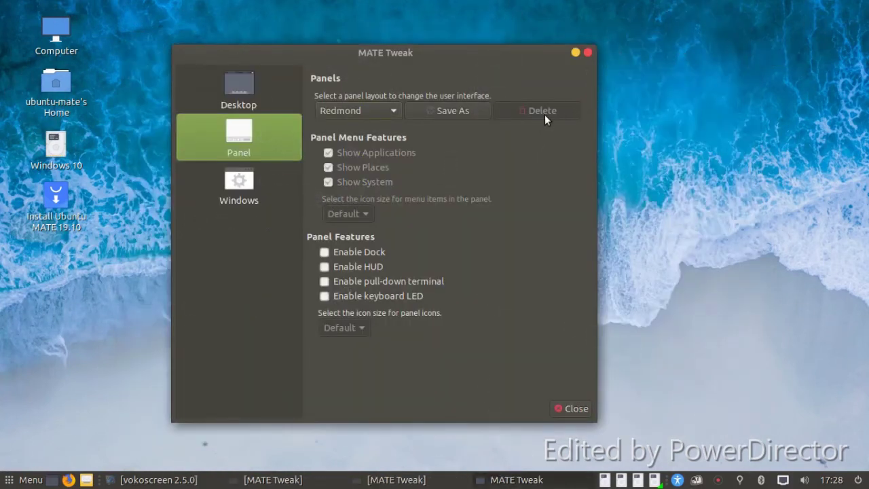
pyautogui.click(457, 117)
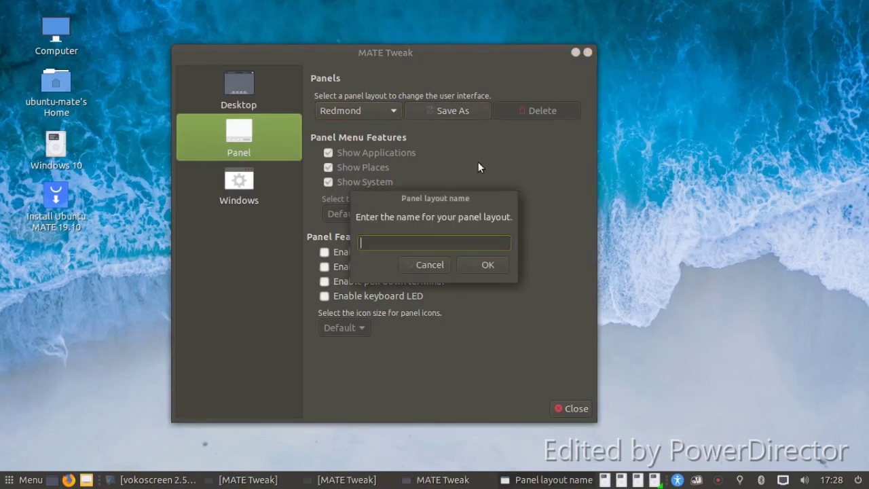
pyautogui.click(405, 265)
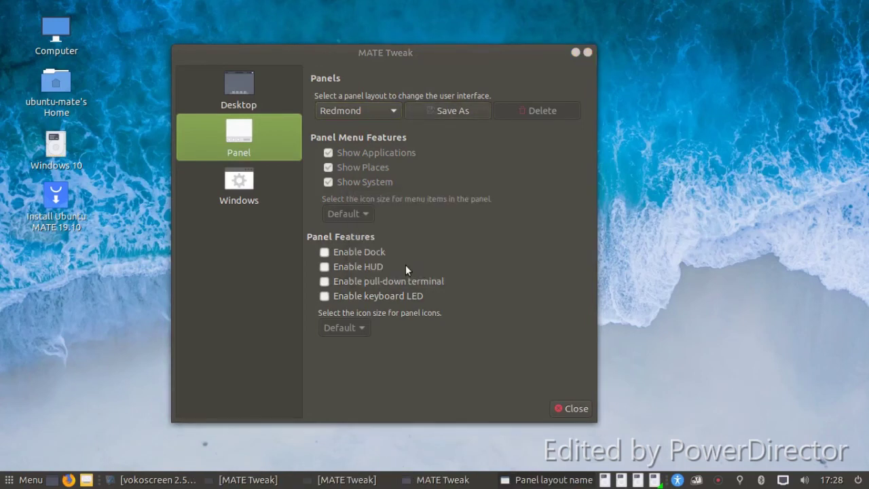
pyautogui.click(587, 53)
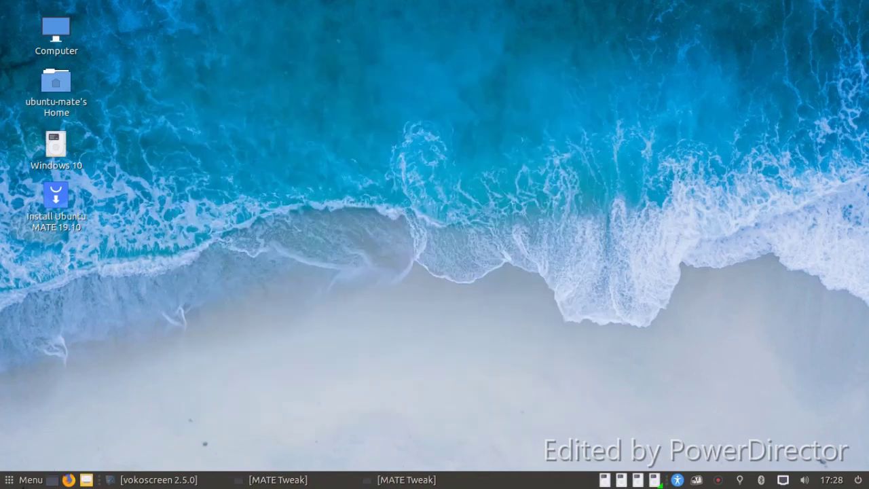
pyautogui.click(252, 479)
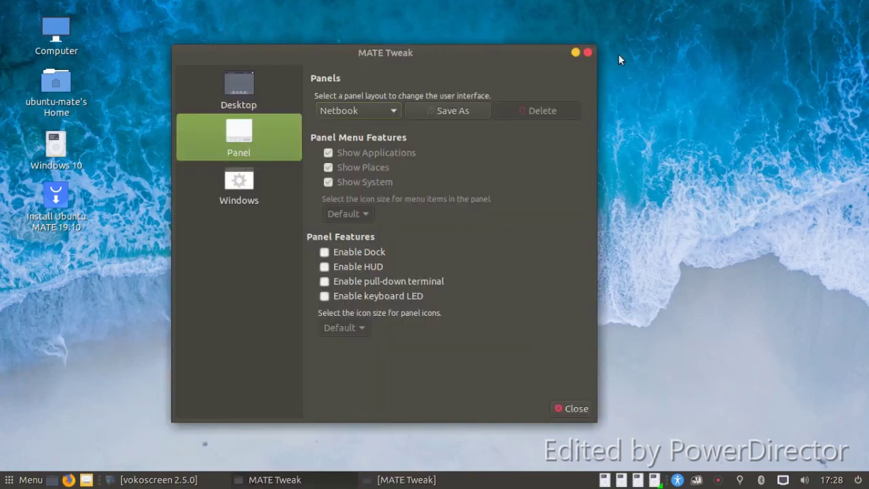
pyautogui.click(587, 52)
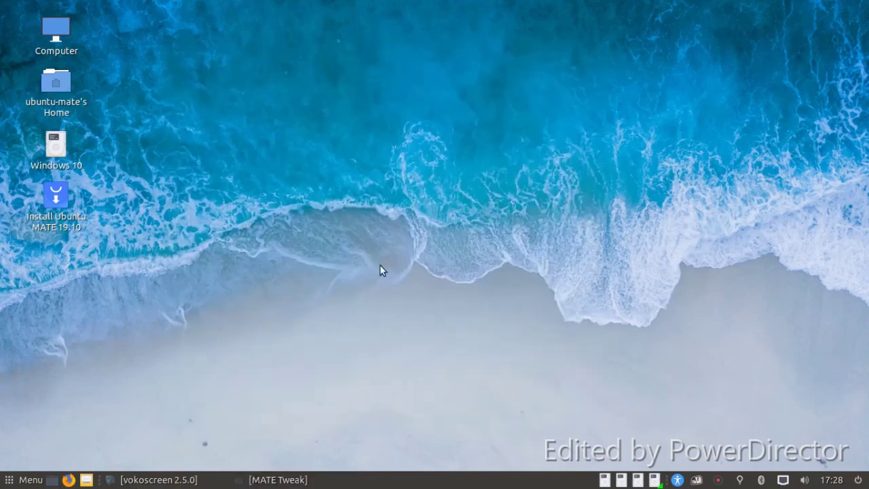
# Bring up the remaining MATE Tweak window and view the icon sizes offered for panel menu items
pyautogui.click(285, 481)
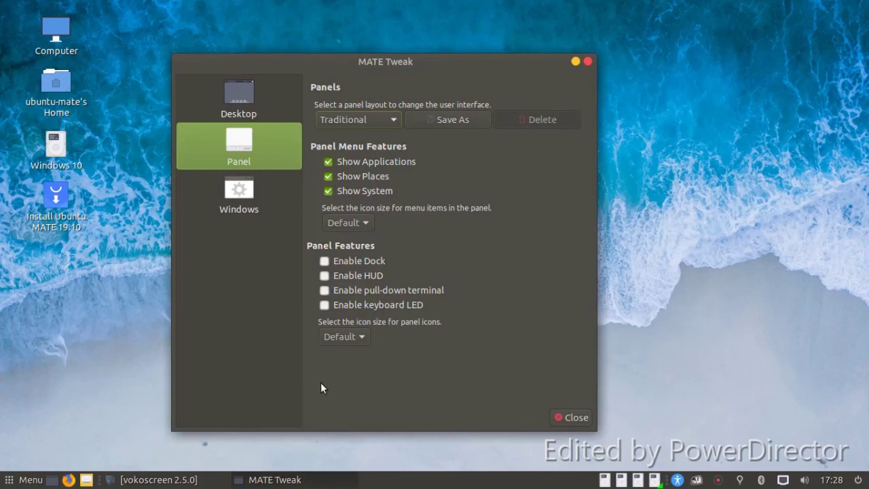
pyautogui.click(360, 224)
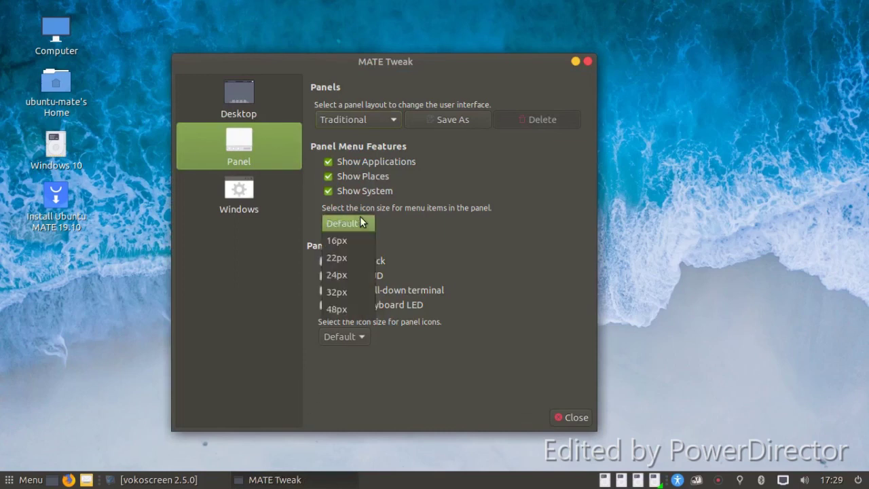
pyautogui.click(506, 271)
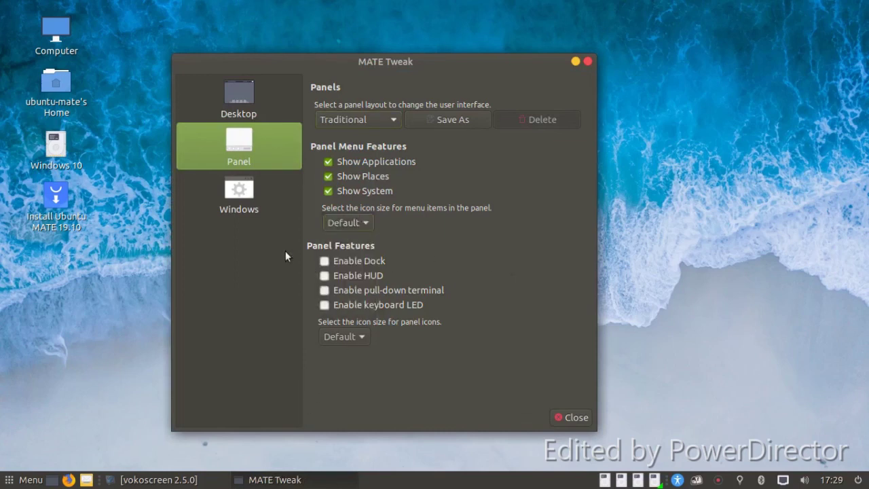
# Set the window control placement to Left in MATE Tweak's window settings
pyautogui.click(228, 203)
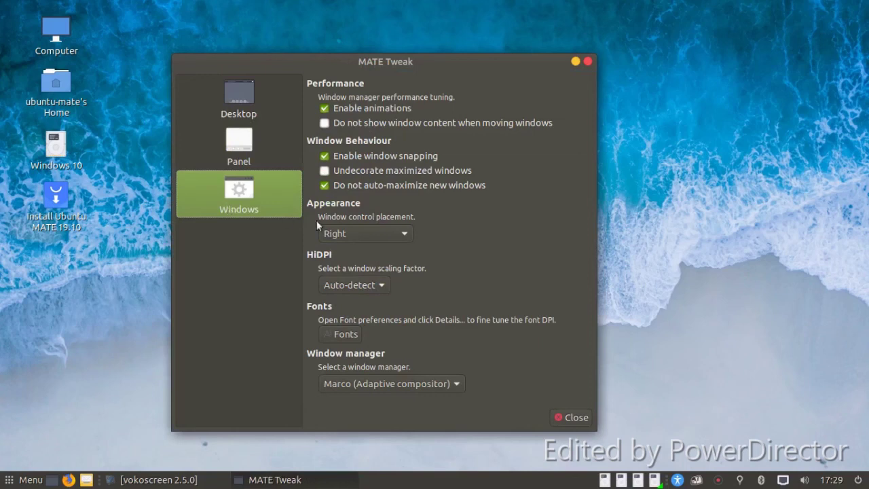
pyautogui.click(394, 235)
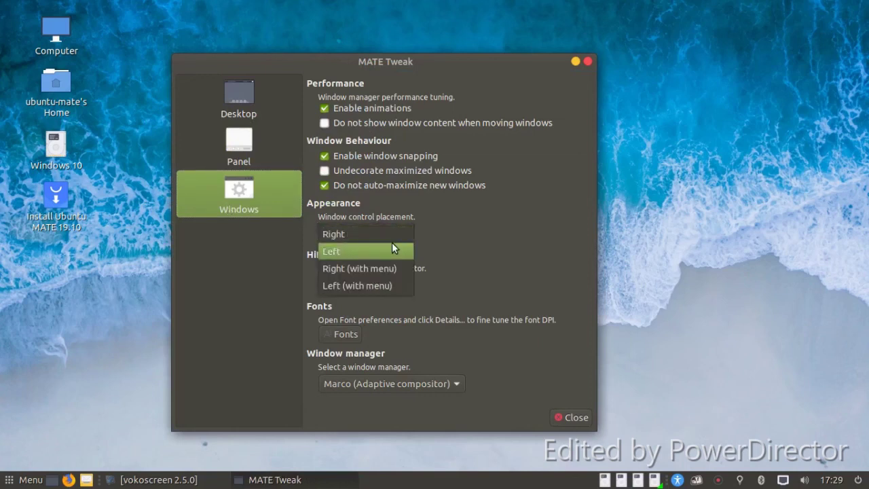
pyautogui.click(392, 250)
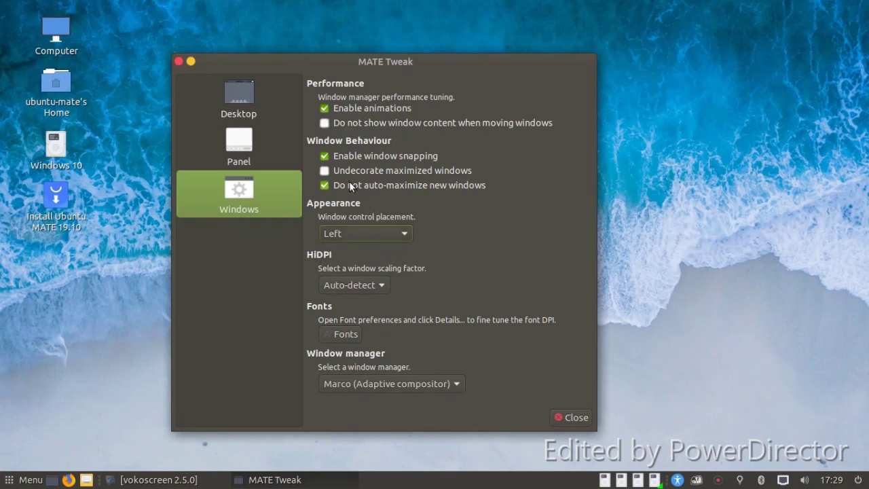
# Enable the dock in the panel features, close MATE Tweak, and look at the main menu with the dock active
pyautogui.click(267, 148)
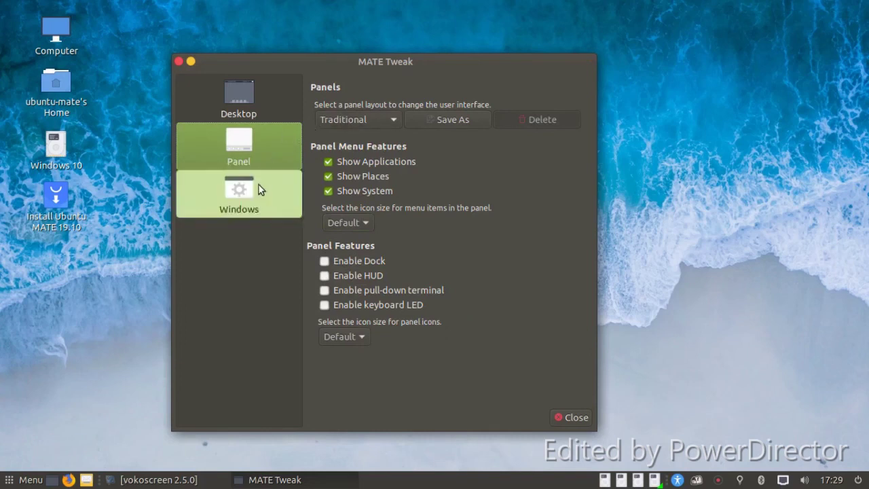
pyautogui.click(328, 260)
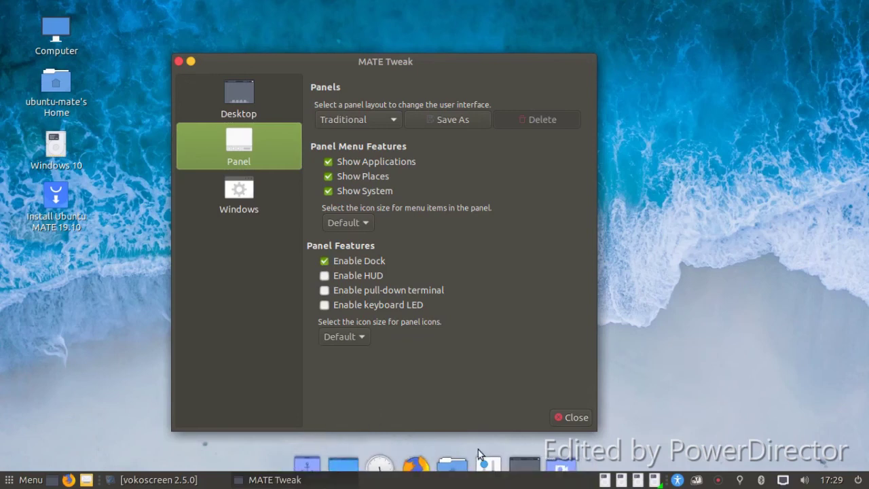
pyautogui.click(559, 419)
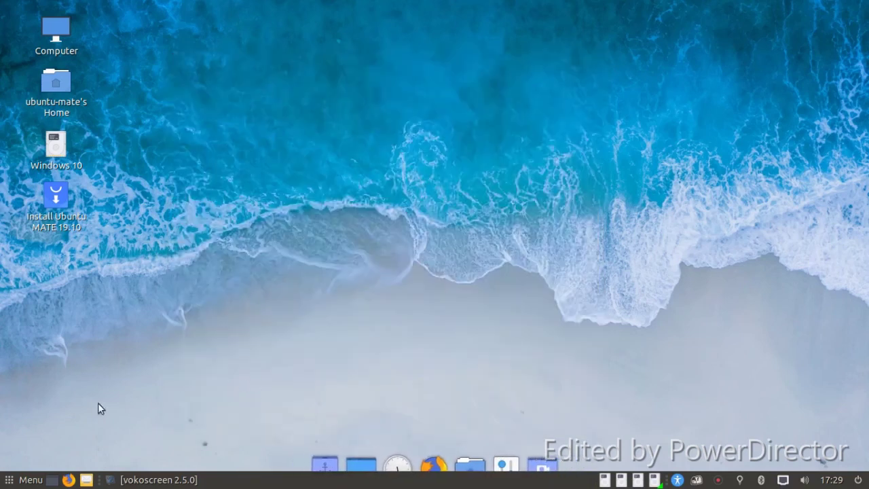
pyautogui.click(4, 482)
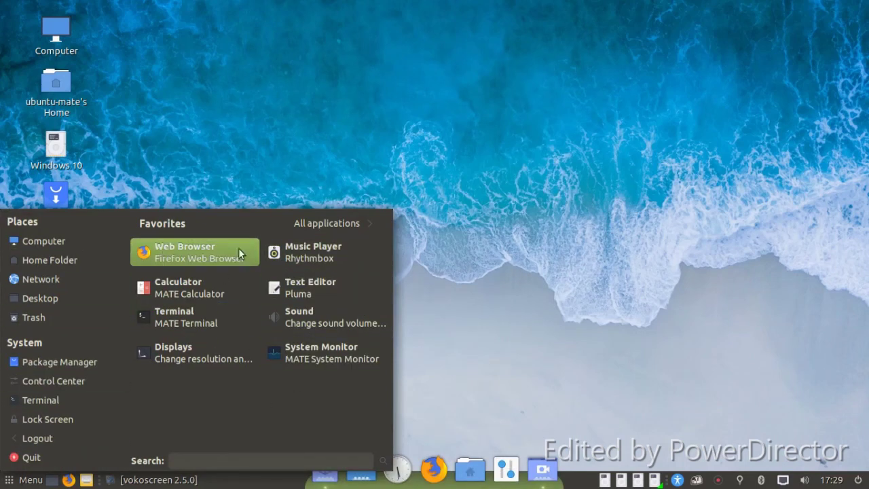
pyautogui.click(531, 230)
# Change the desktop background to the green mountain landscape with a winding road and close Appearance Preferences
pyautogui.rightClick(327, 140)
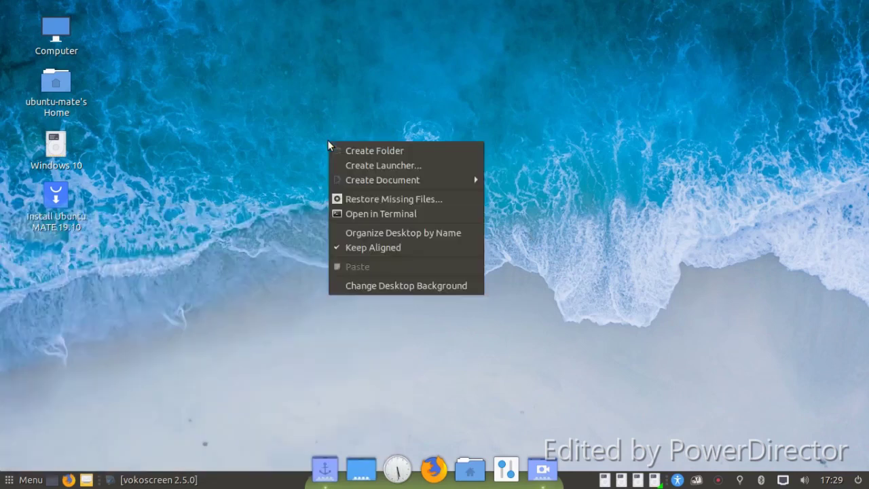
pyautogui.click(360, 296)
pyautogui.rightClick(351, 217)
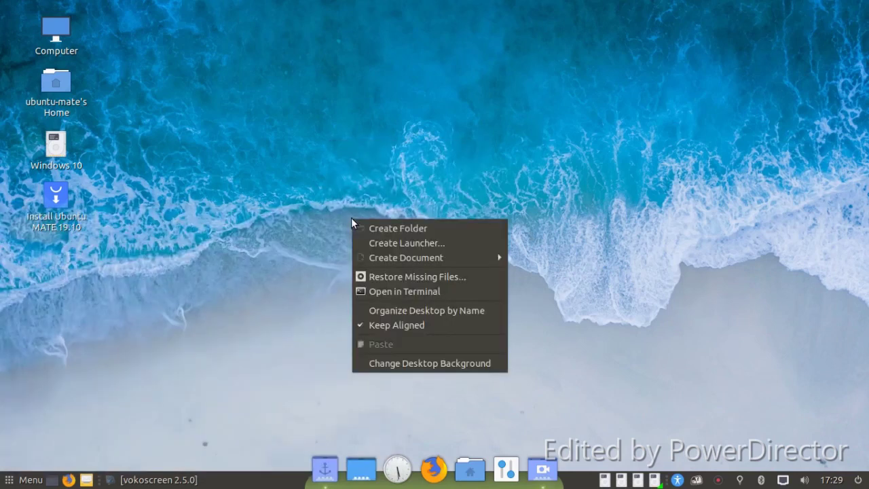
pyautogui.click(413, 361)
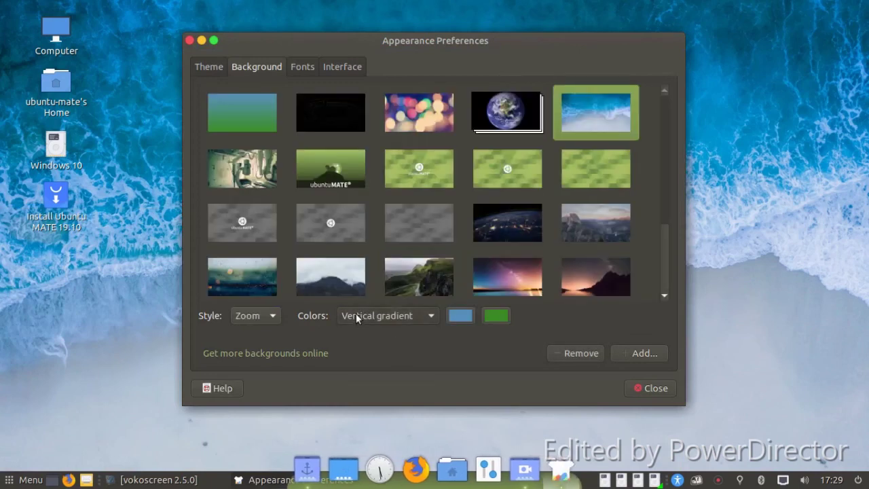
pyautogui.click(416, 272)
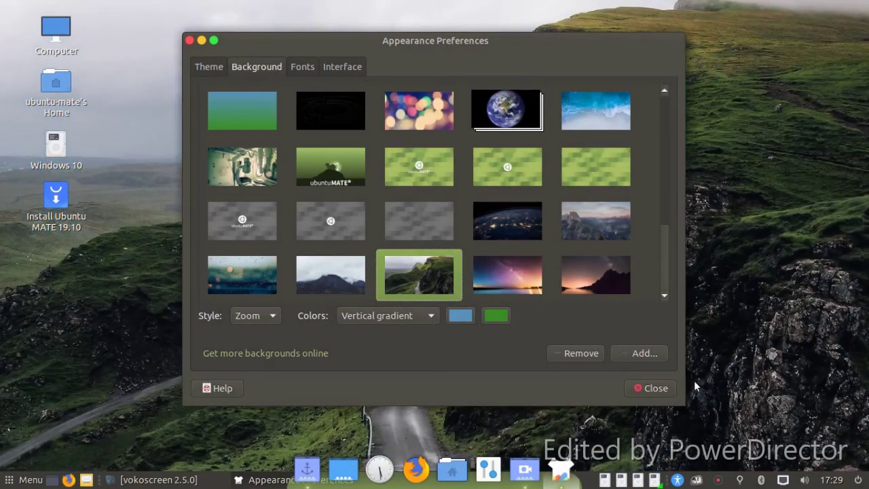
pyautogui.click(672, 388)
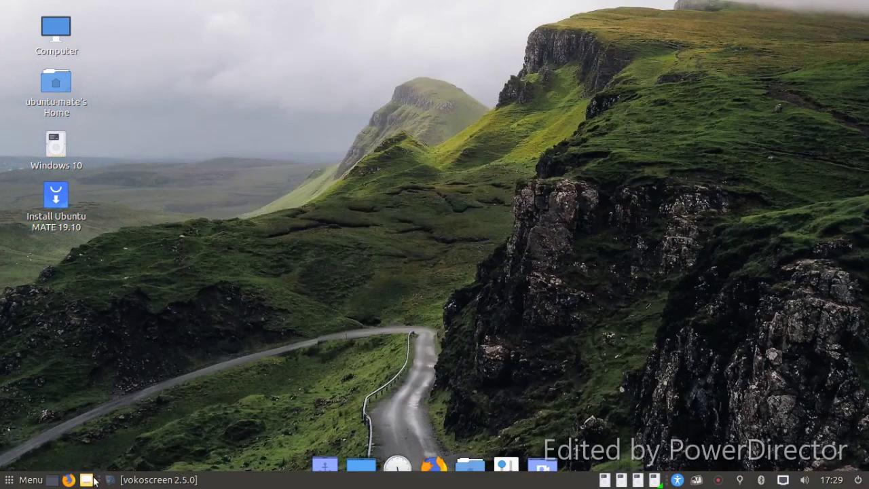